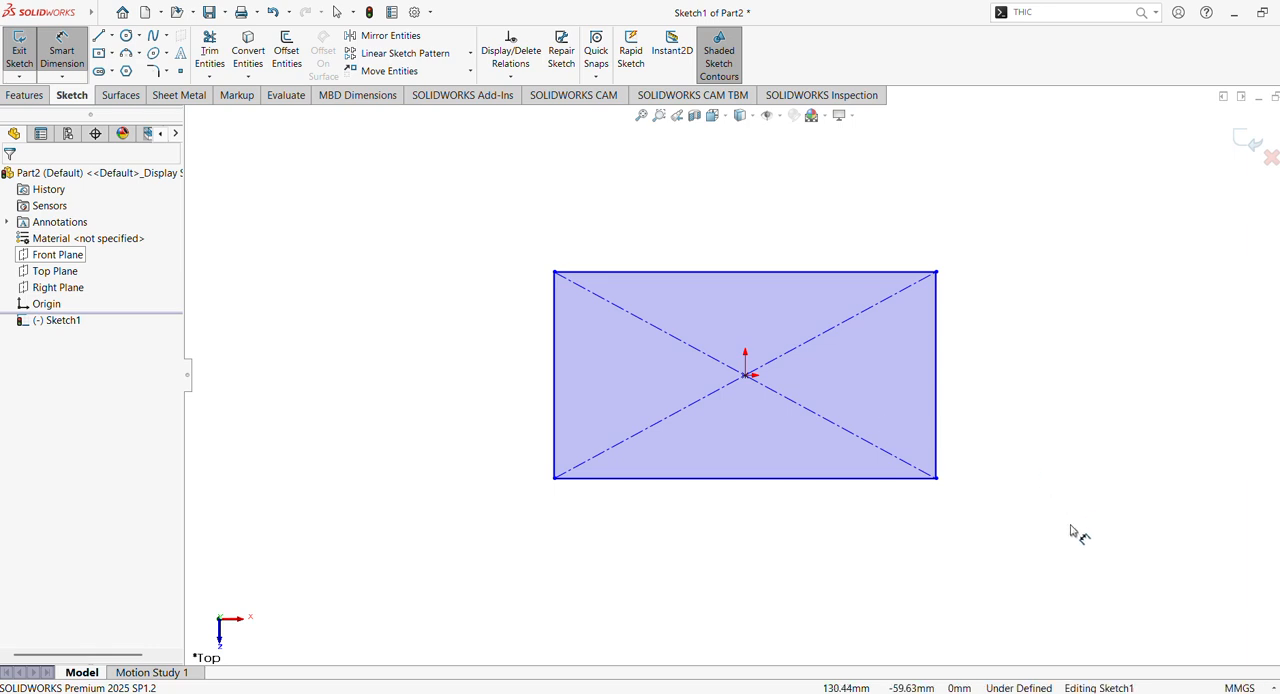
- Dimension the centre rectangle to 90 mm high and 50 mm wide
left_click(940, 402)
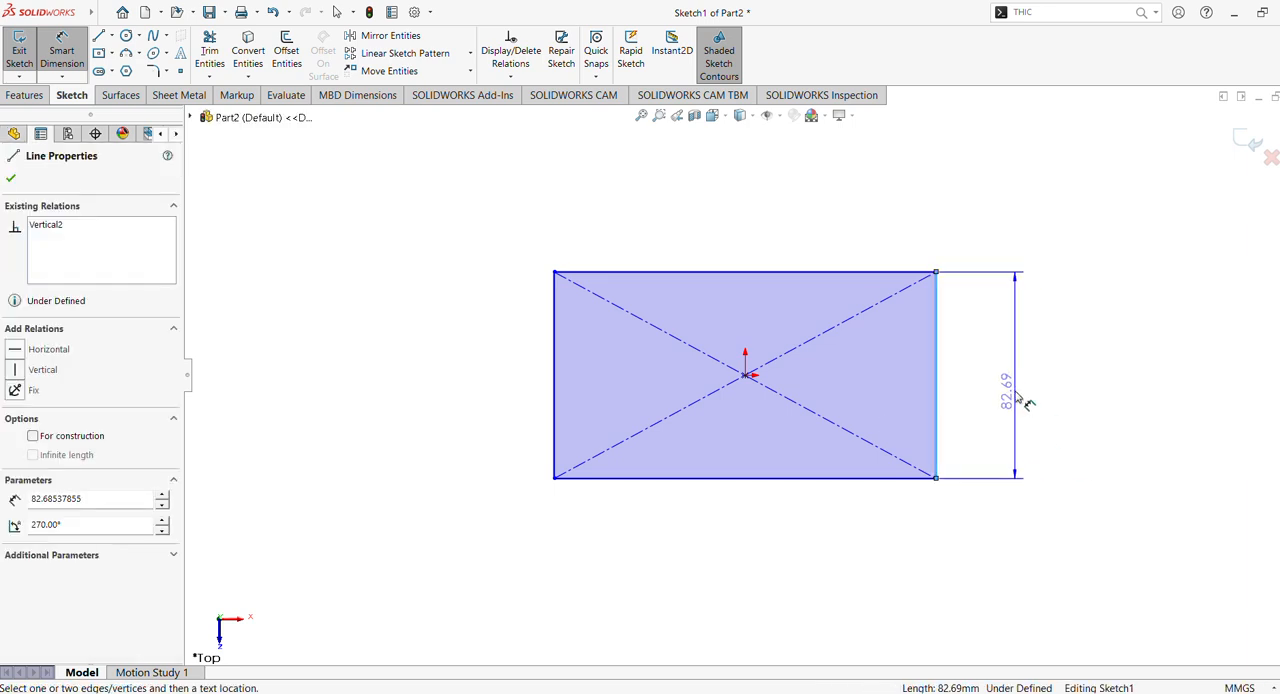
left_click(1020, 400)
type("90")
key("Return")
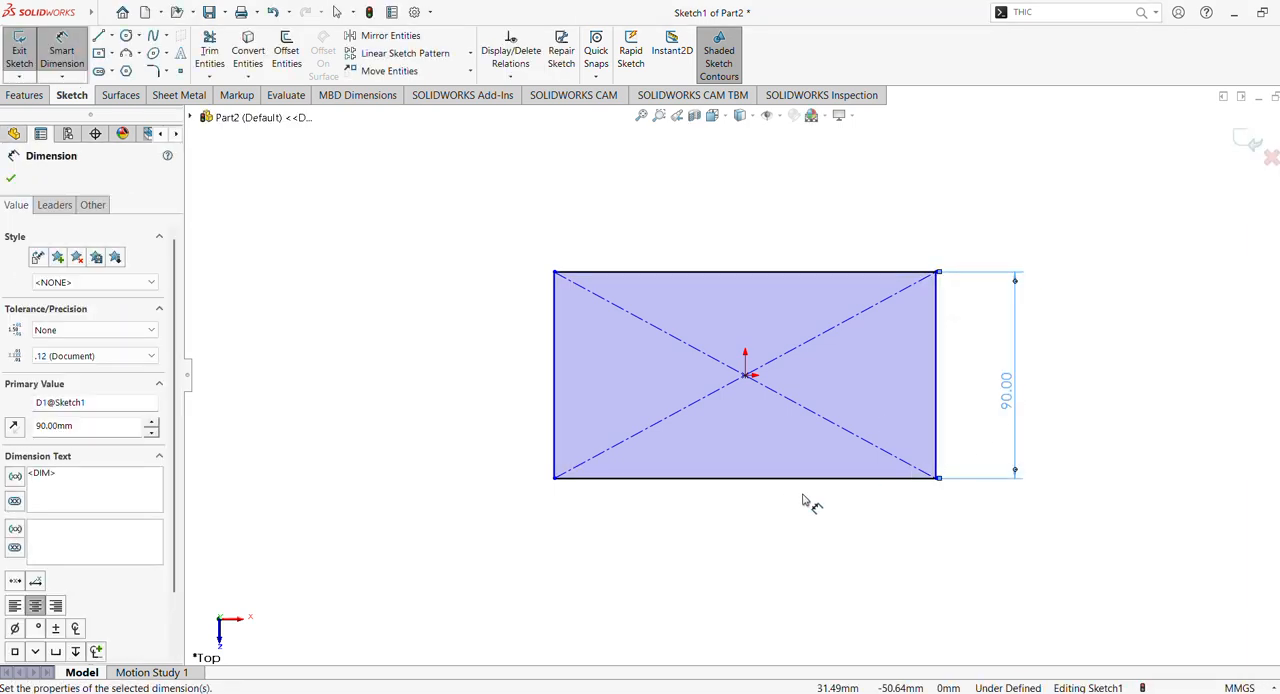
left_click(779, 478)
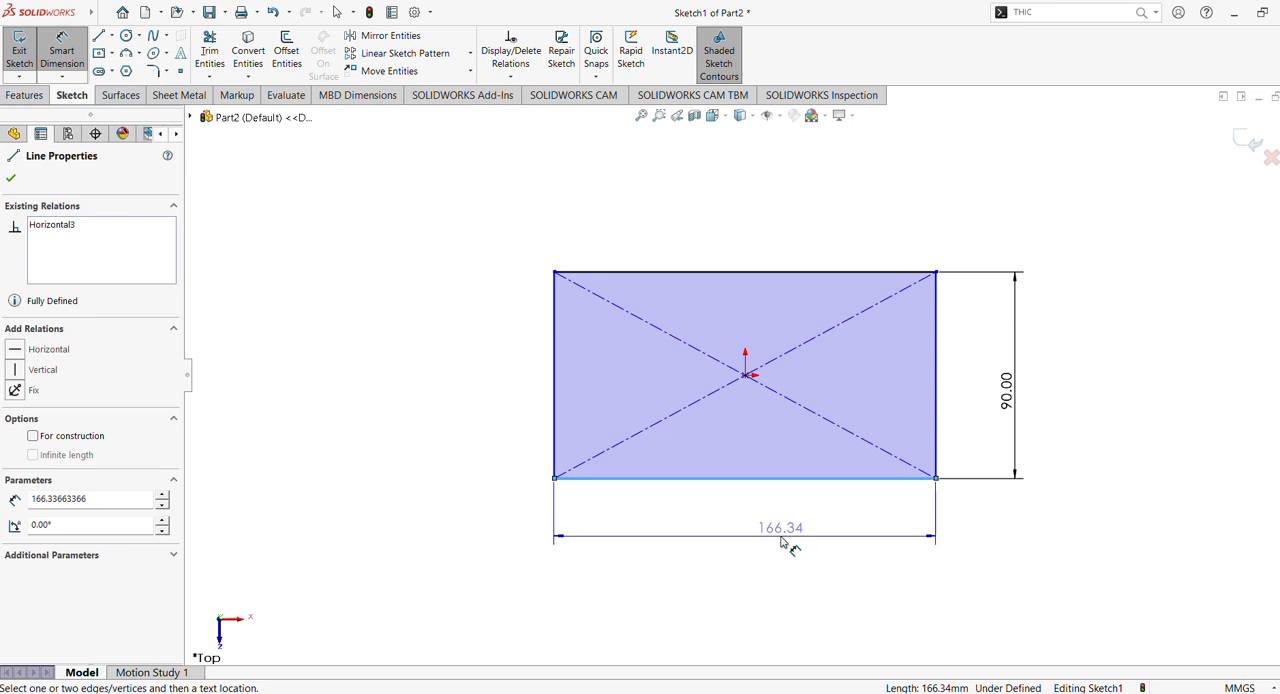
left_click(783, 541)
type("50")
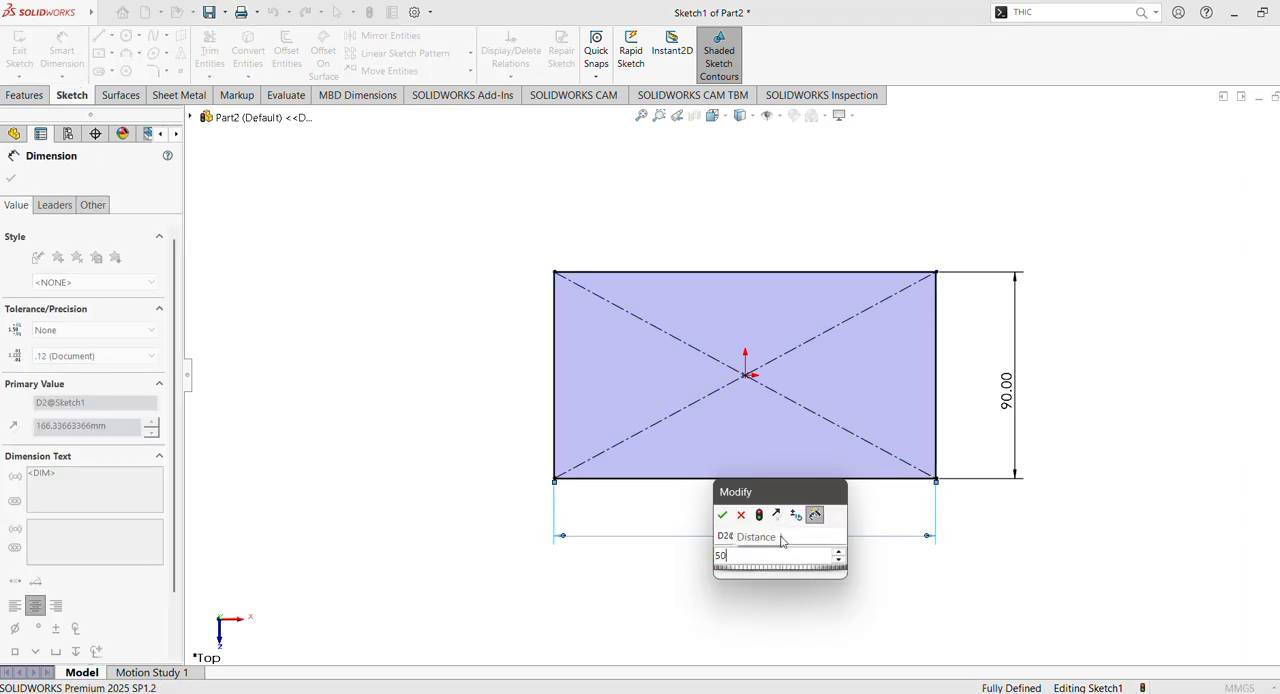
key("Return")
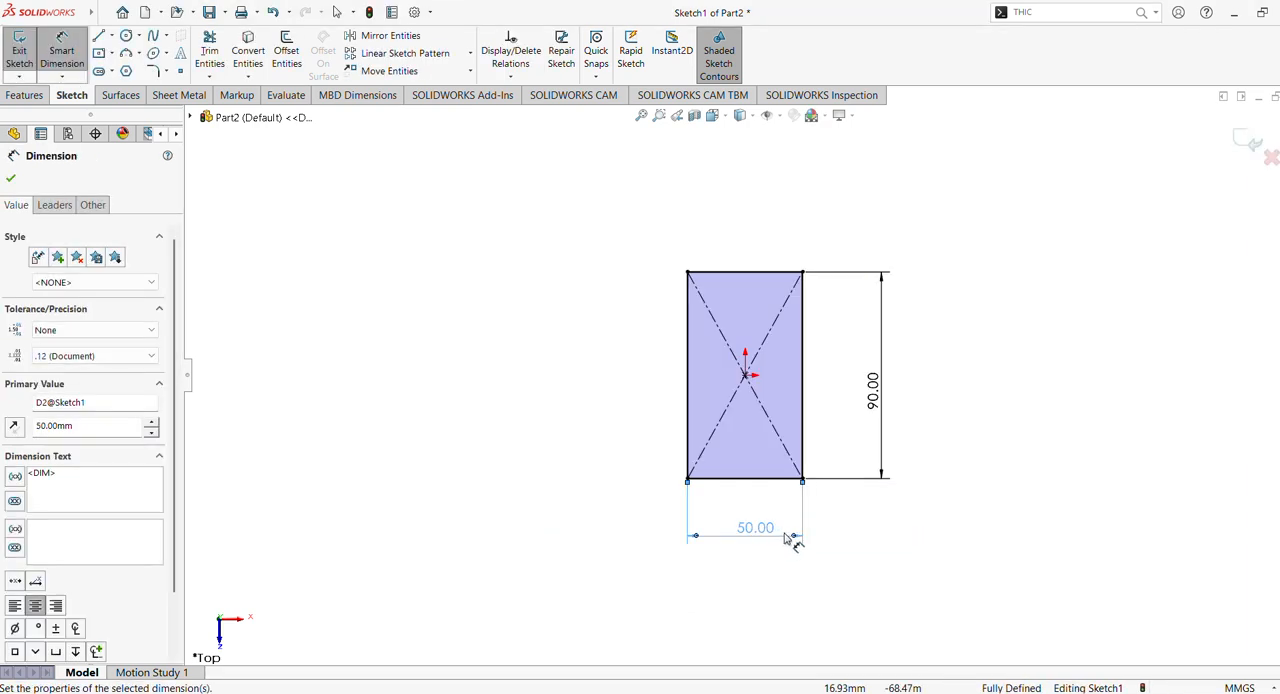
left_click(62, 40)
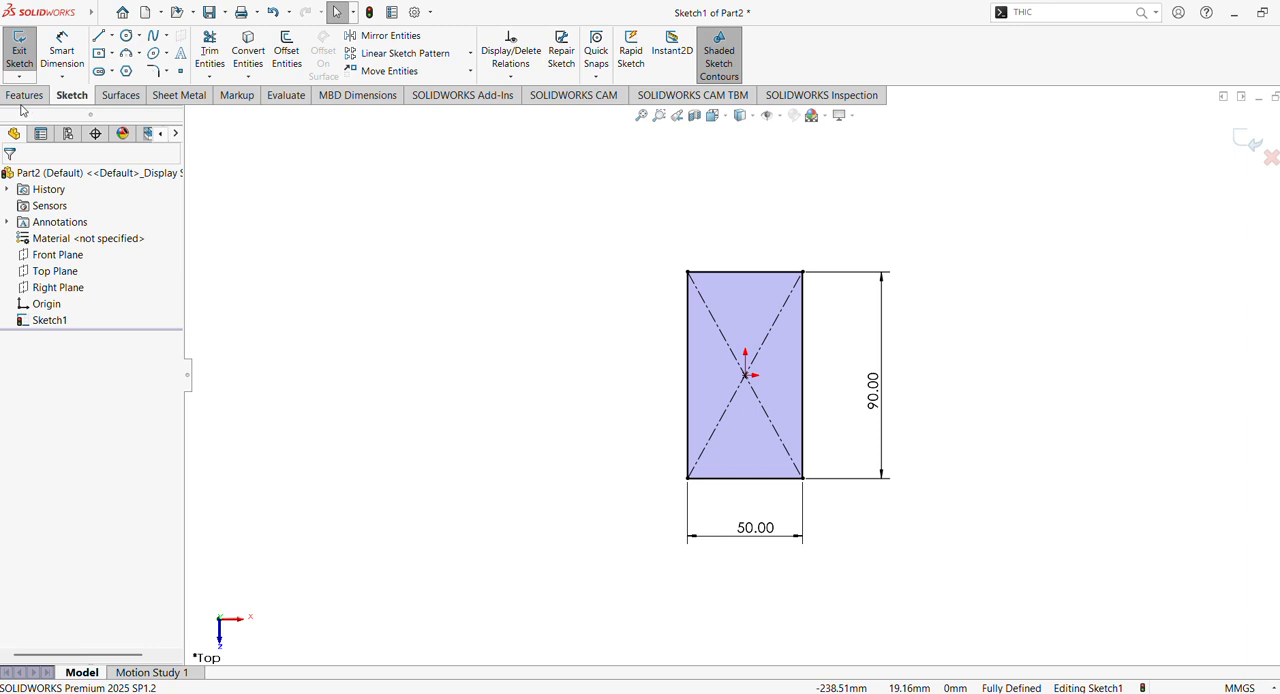
- Extrude the rectangle as a Blind boss 20 mm deep
left_click(24, 95)
left_click(26, 50)
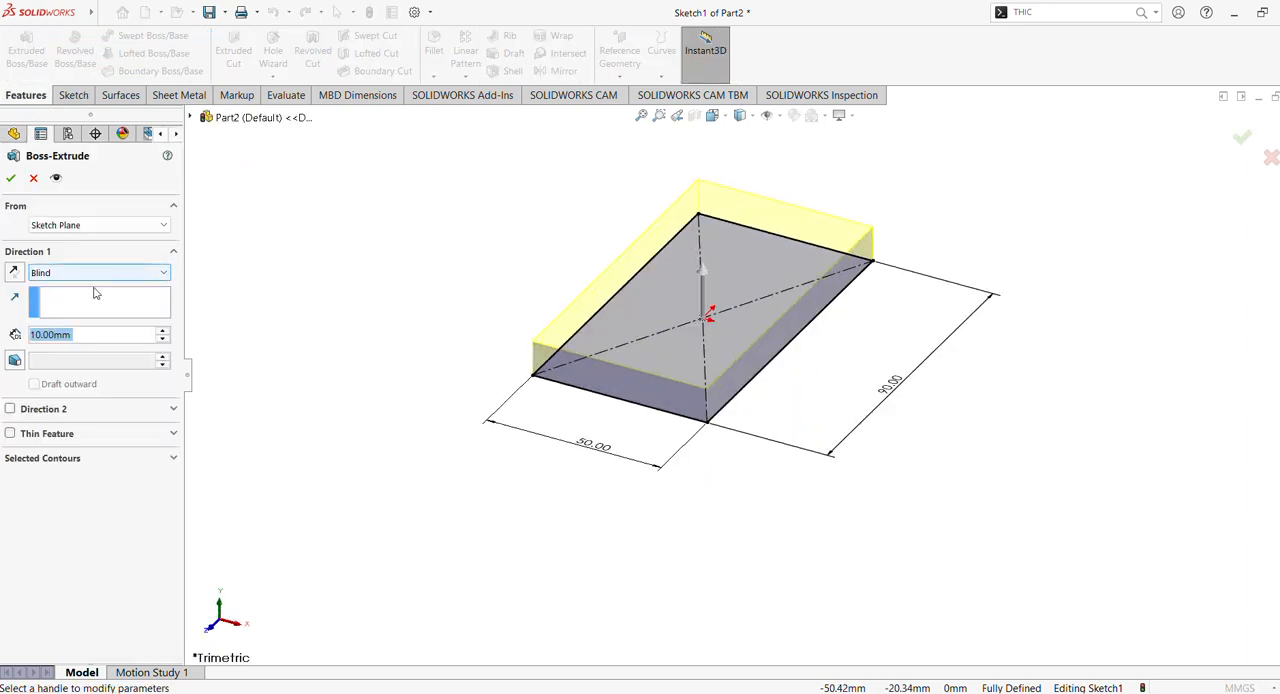
left_click(162, 331)
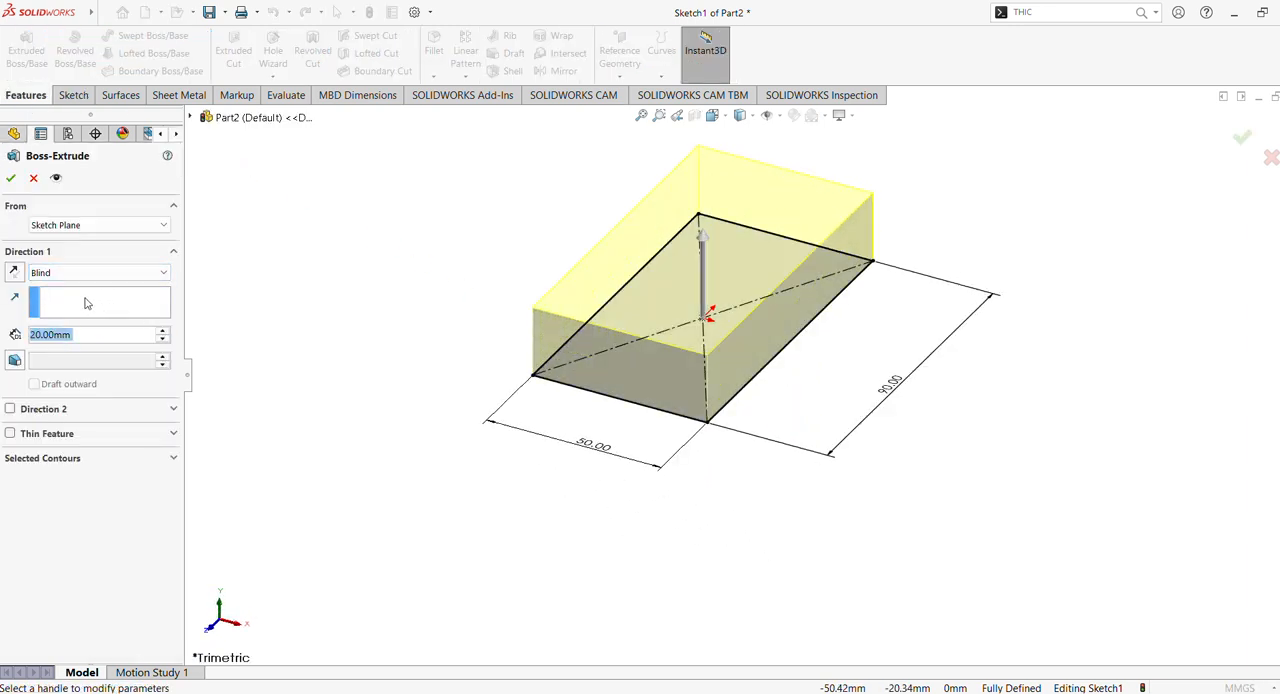
left_click(10, 178)
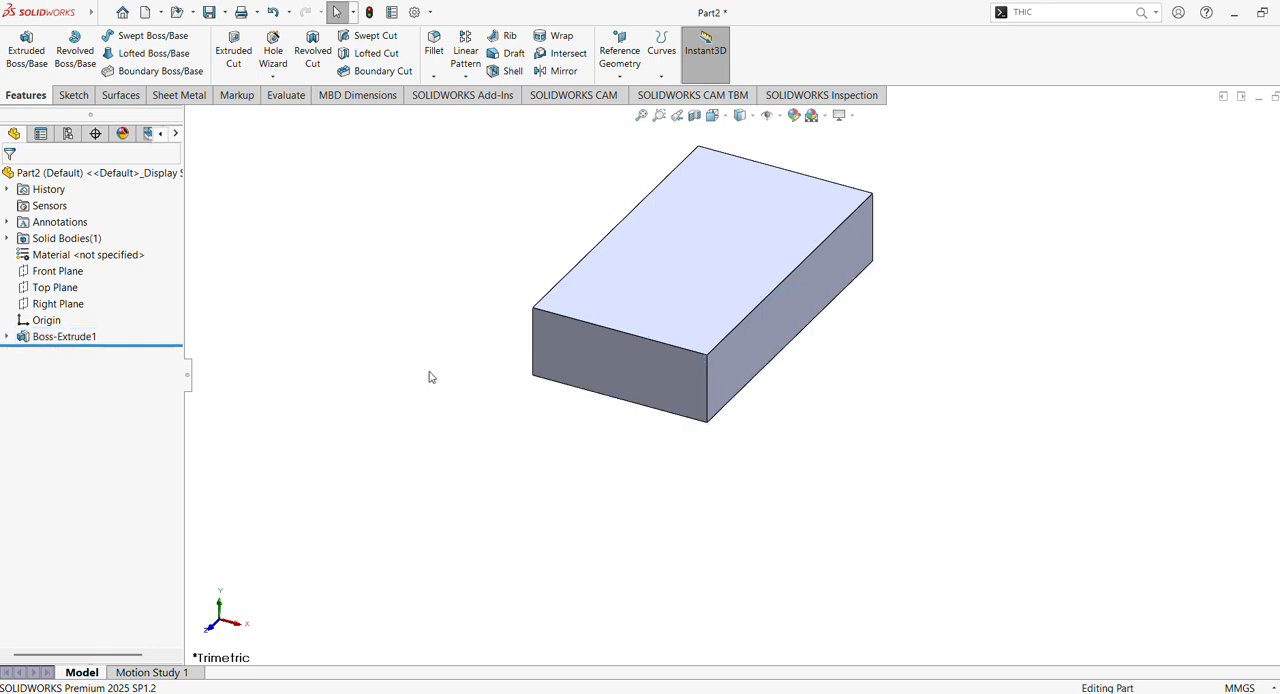
- On the Front Plane, sketch connected lines between the block's upper corners: up about 22.5 mm, across about 22.5 mm, sloping down, and down about 11.4 mm
middle_click_drag(880, 481, 840, 477)
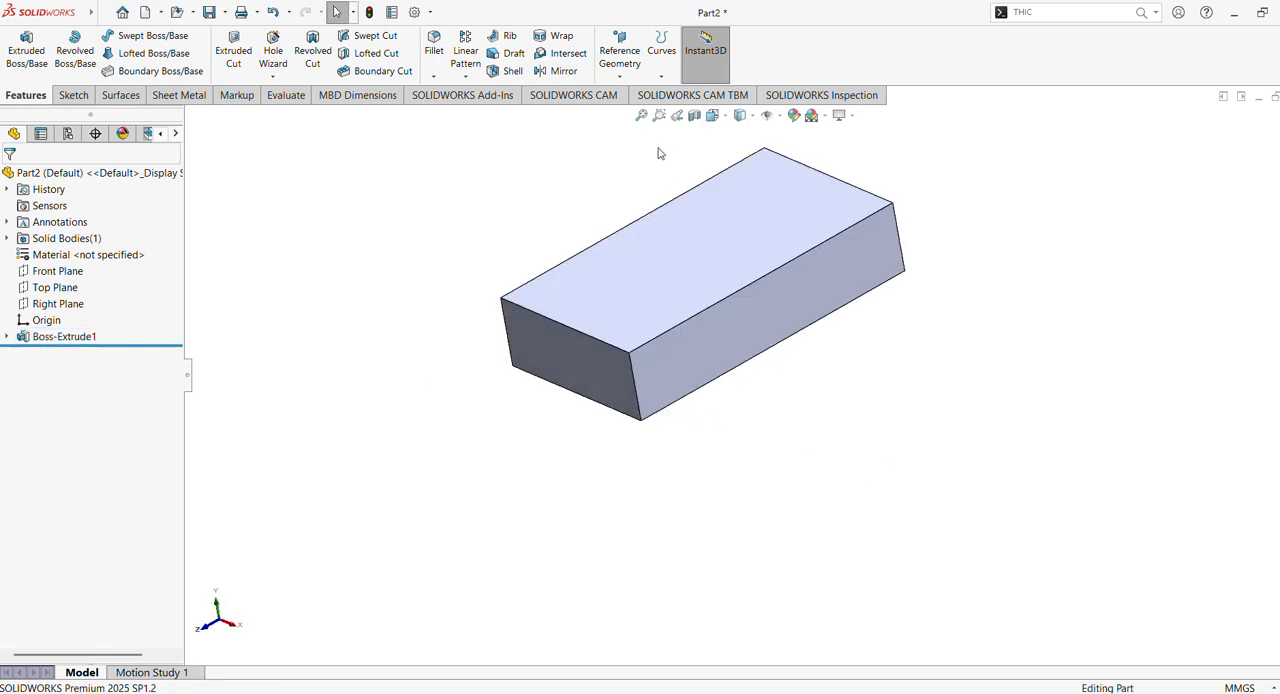
left_click(641, 116)
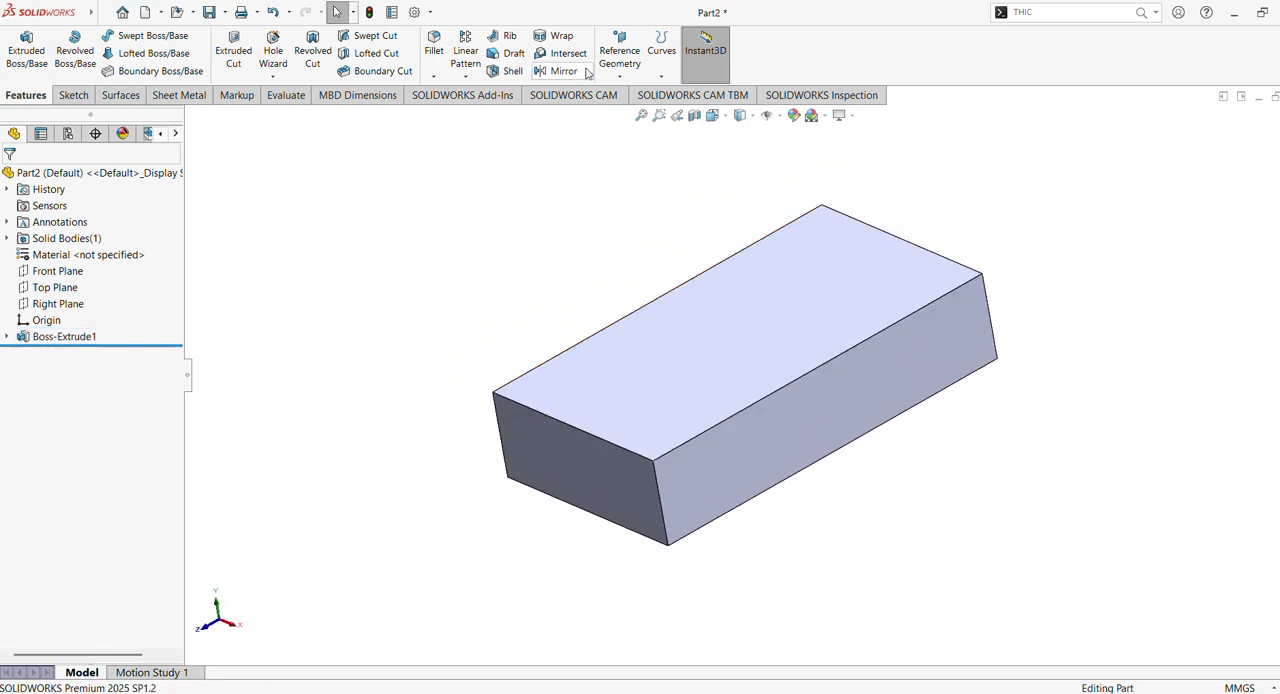
left_click(74, 270)
left_click(71, 256)
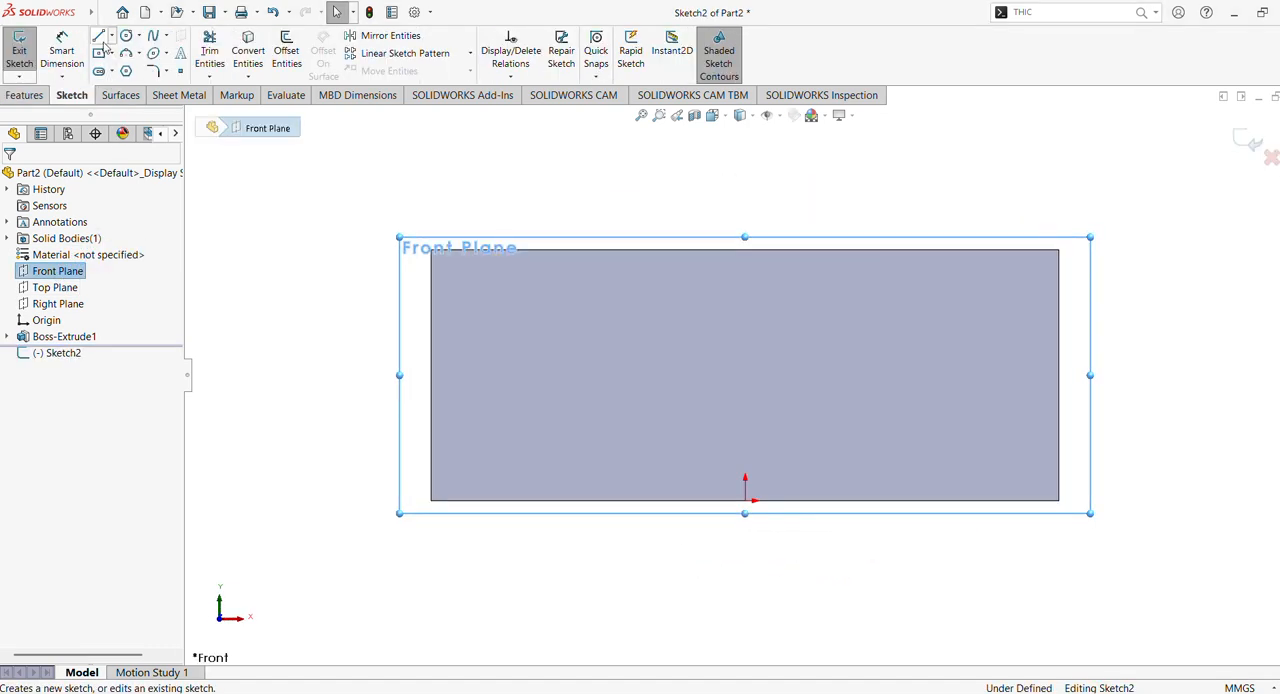
left_click(99, 37)
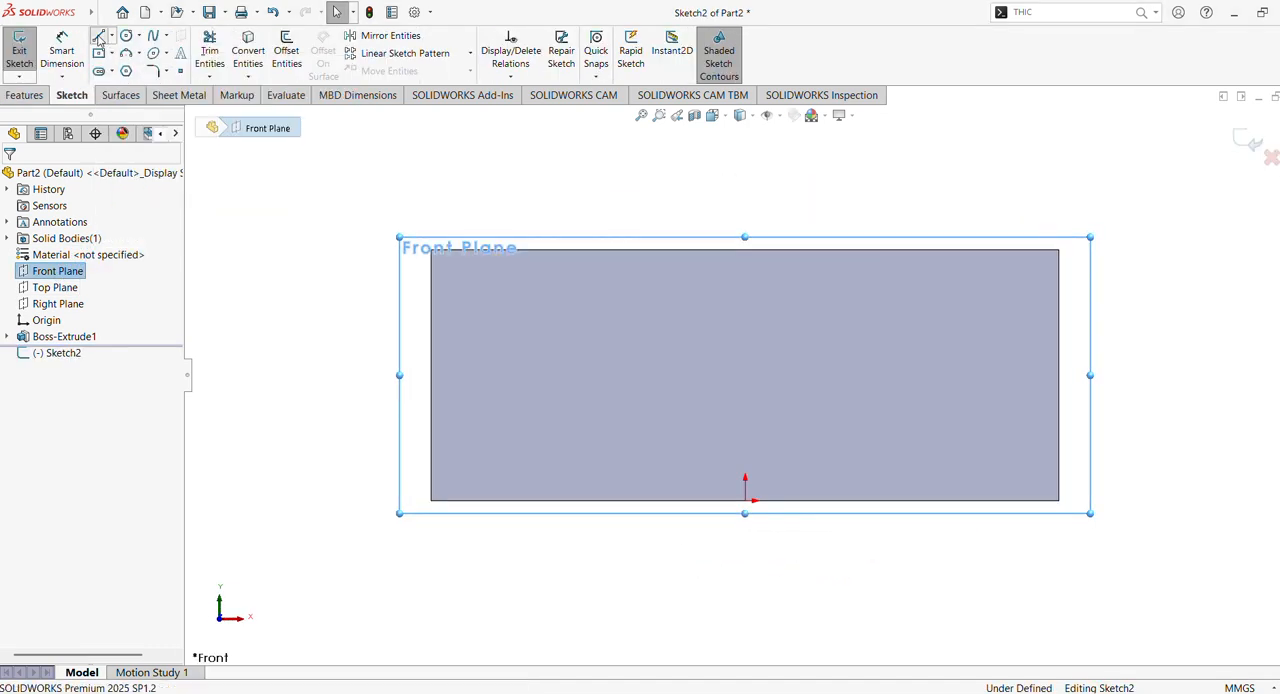
scroll(660, 301, "up", 2)
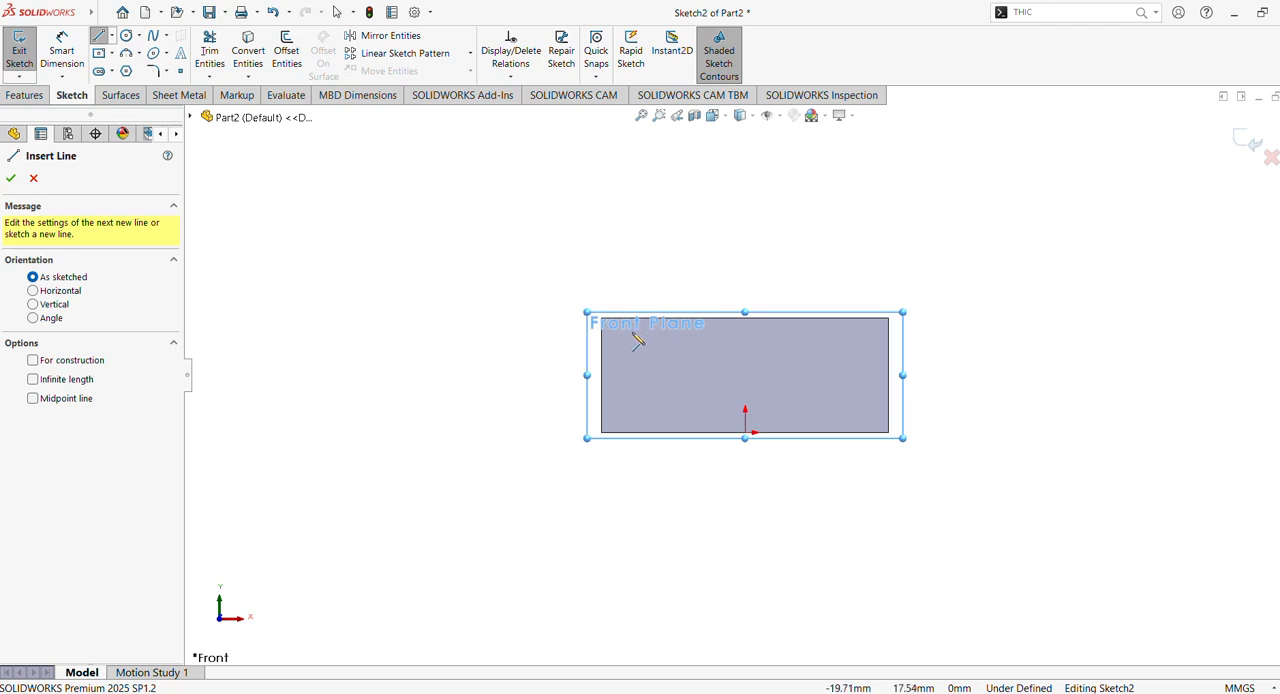
left_click(601, 318)
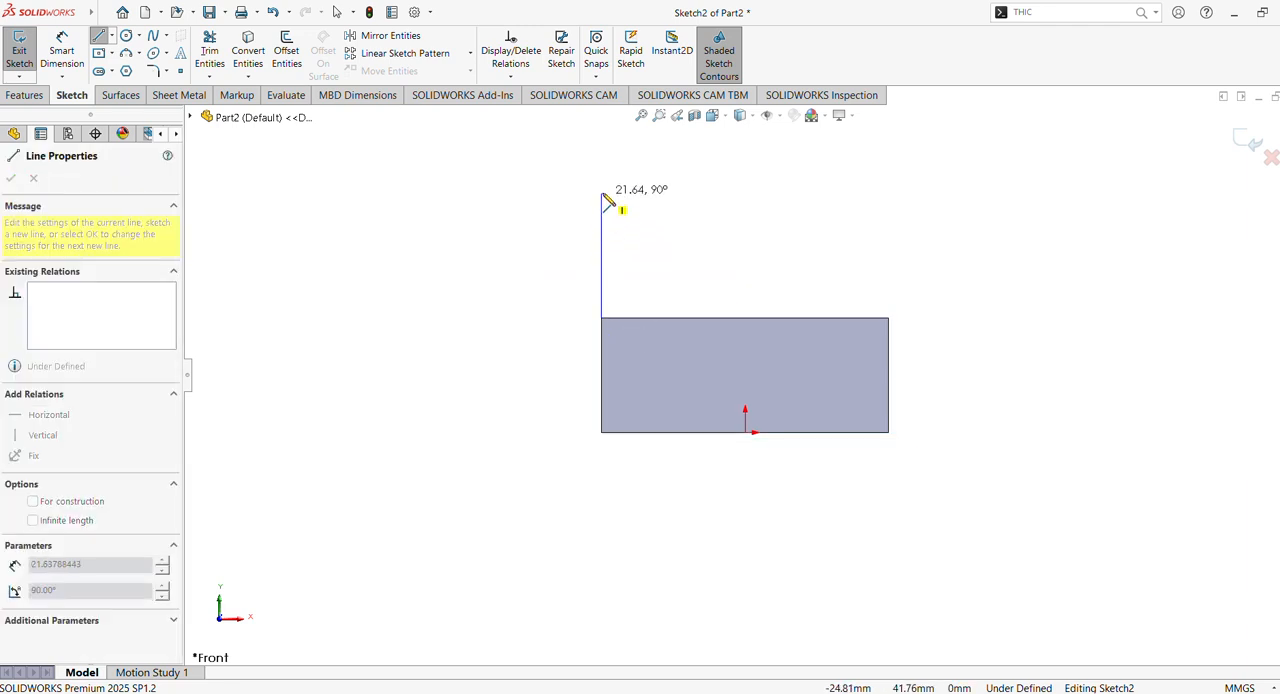
left_click(601, 187)
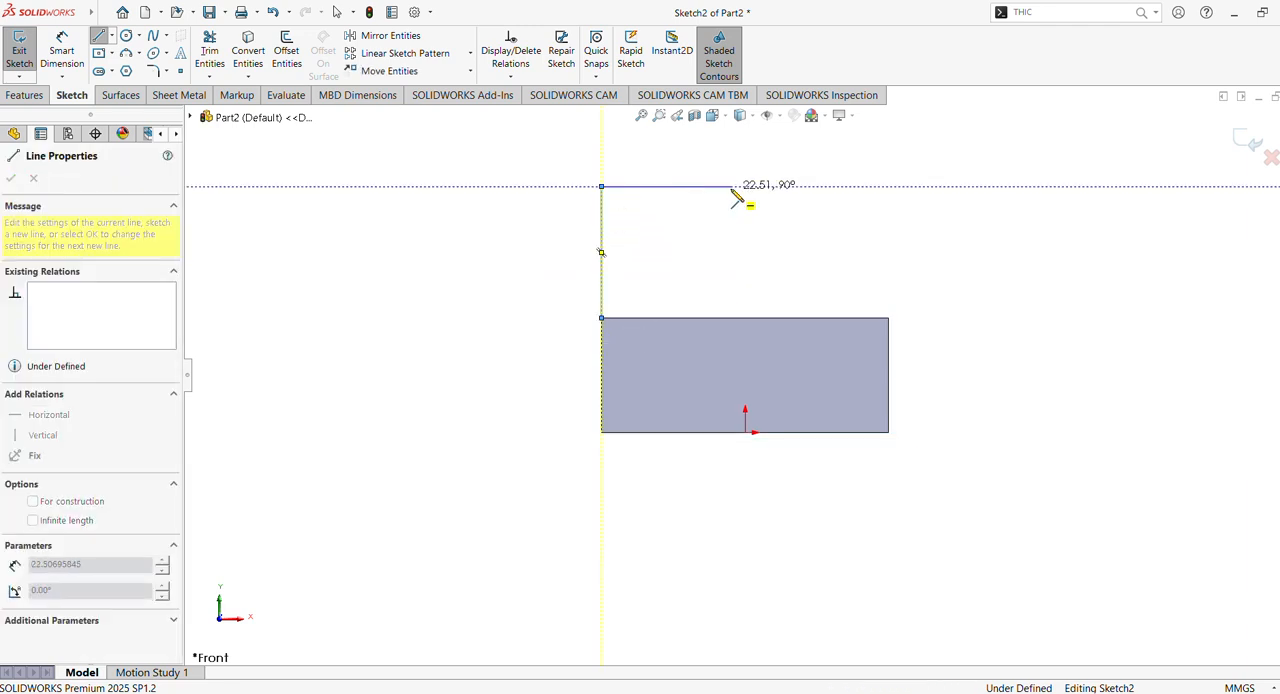
left_click(731, 187)
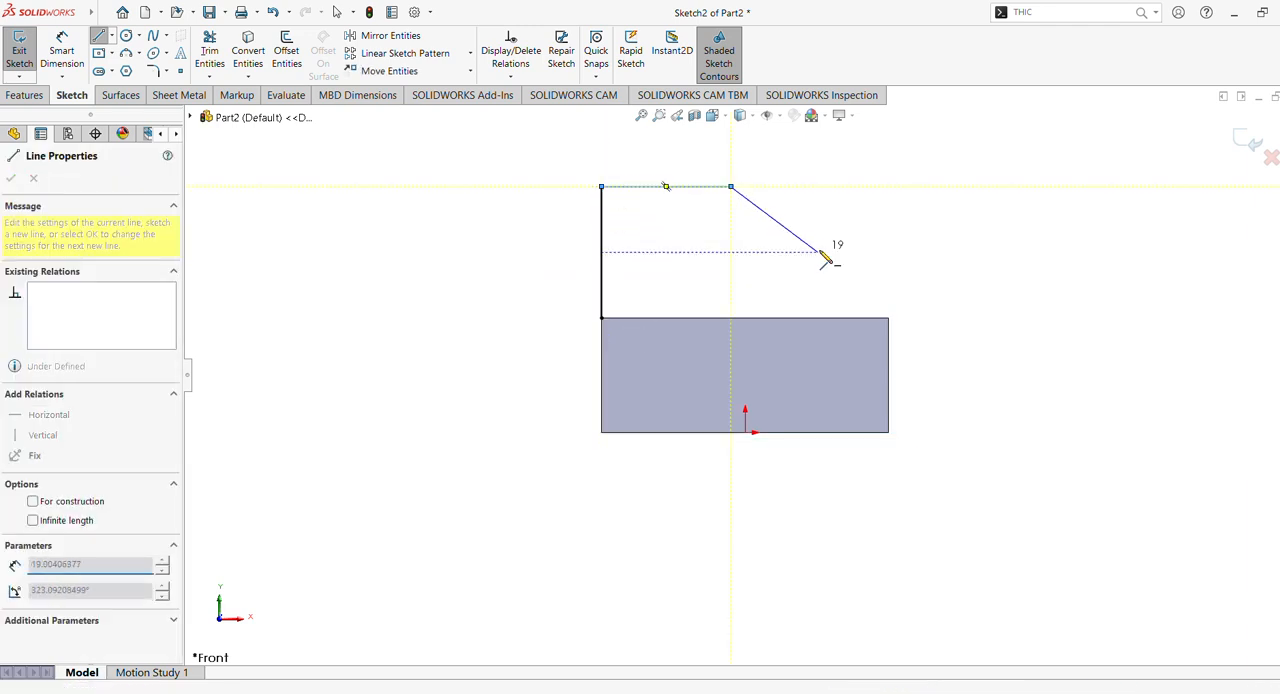
left_click(886, 252)
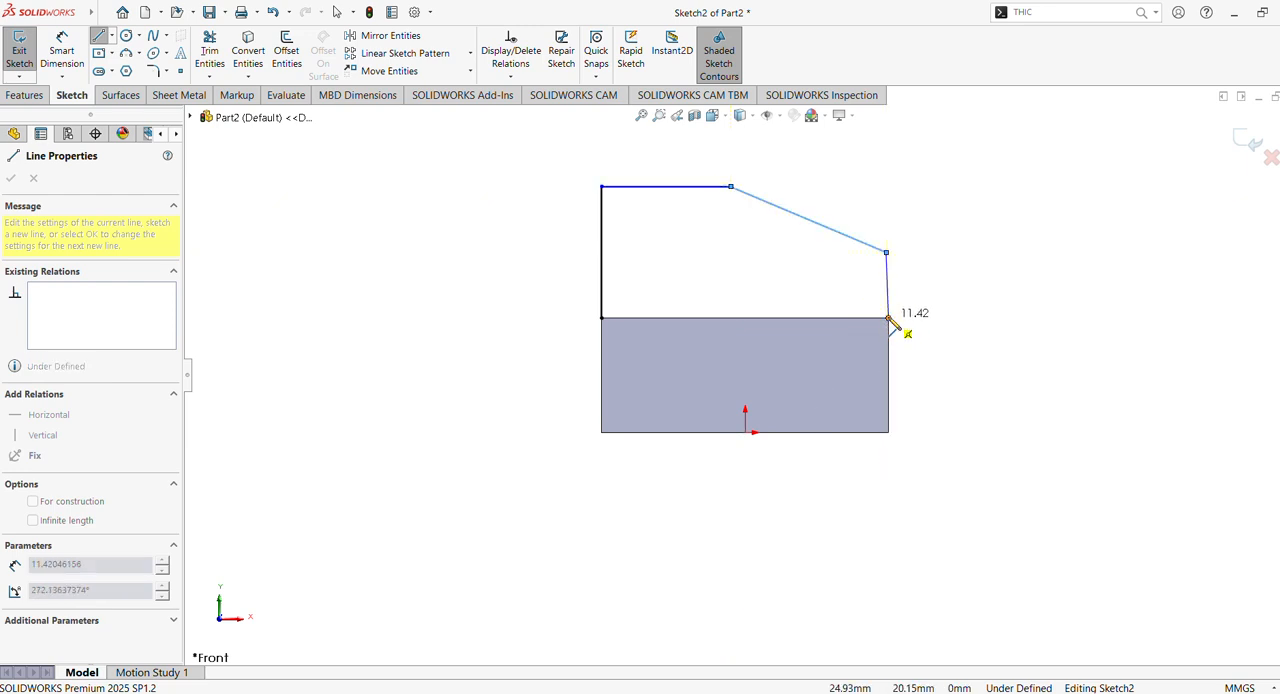
left_click(888, 318)
key("Escape")
- Add a Vertical relation to the short line rising from the block's upper-right corner
left_click(889, 292)
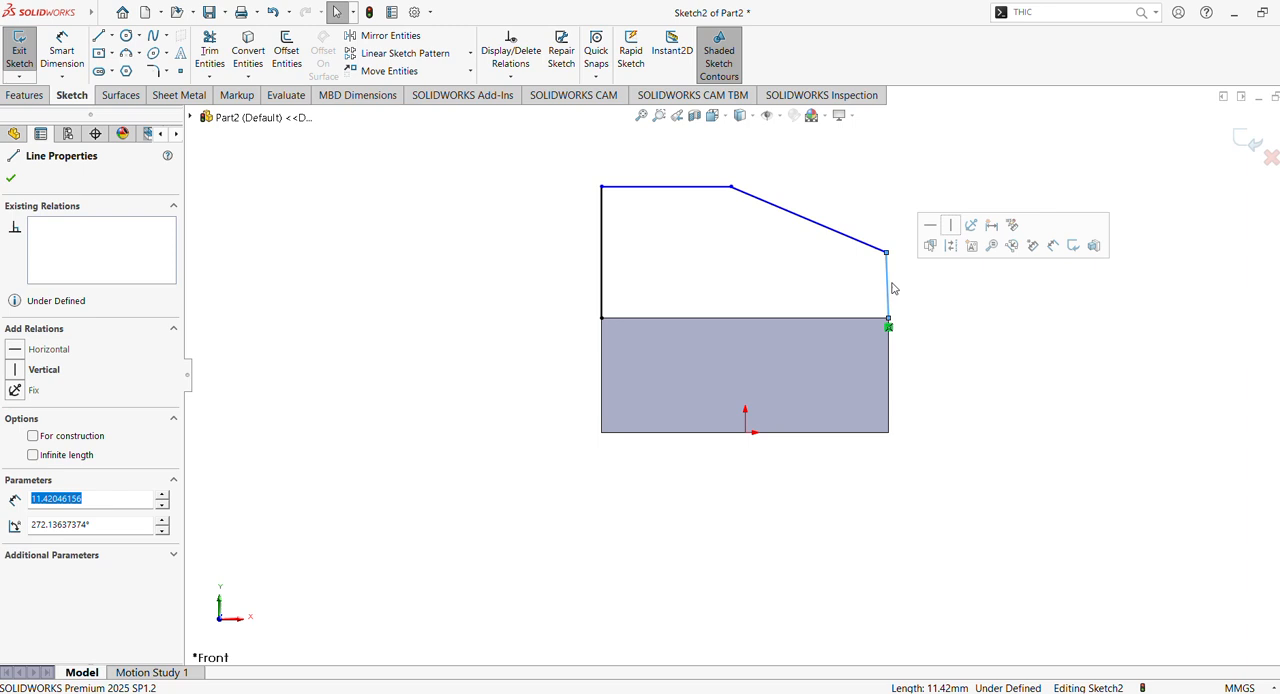
left_click(951, 228)
left_click(786, 286)
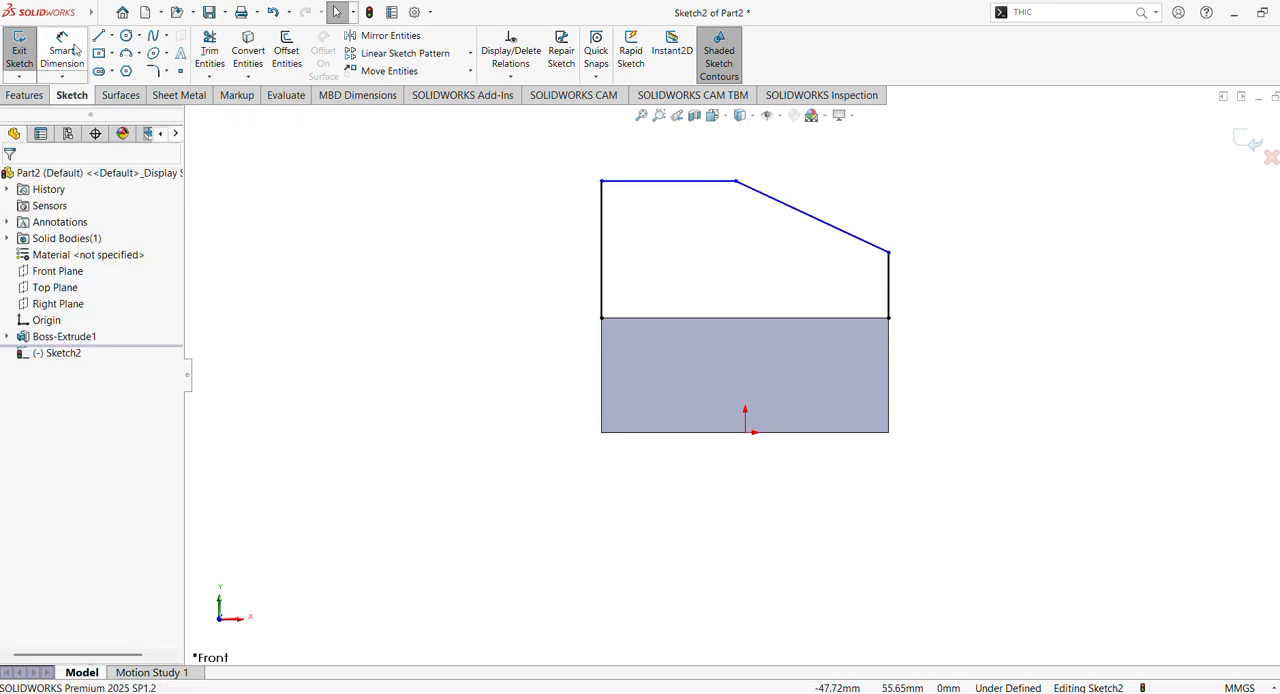
- Dimension the profile's tall vertical line to 30 mm and the short vertical line to 10 mm
left_click(61, 55)
left_click(601, 248)
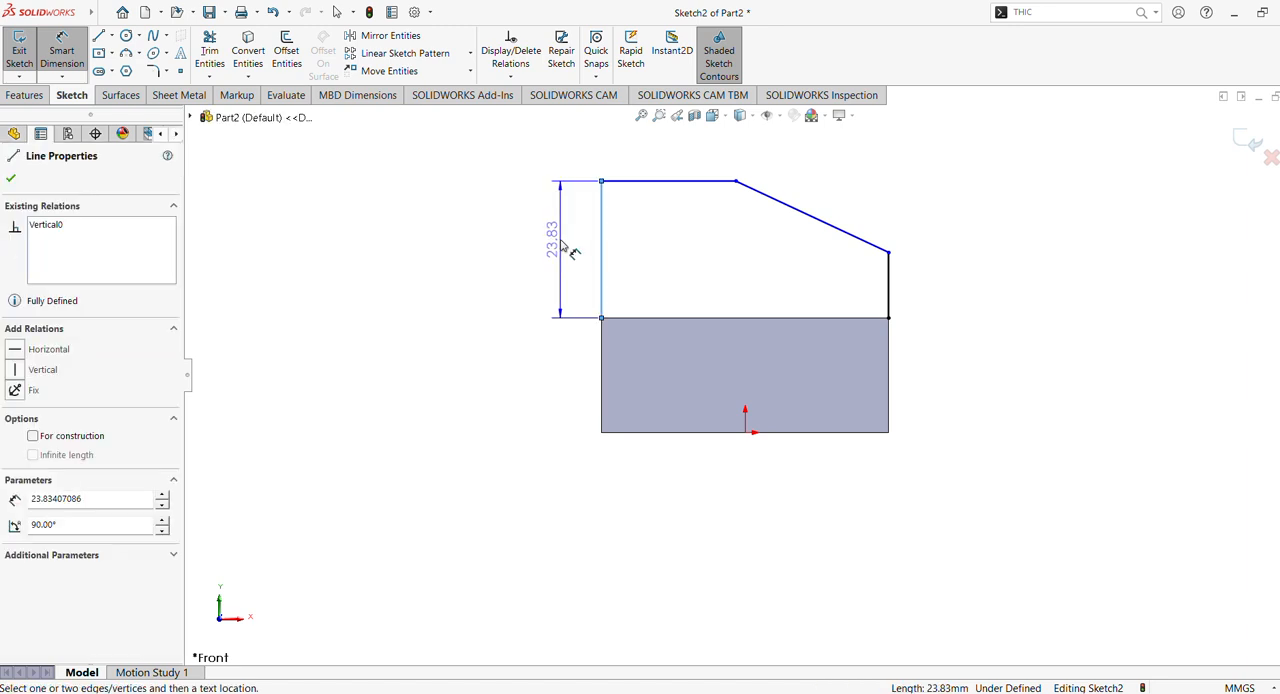
left_click(557, 255)
type("30")
key("Return")
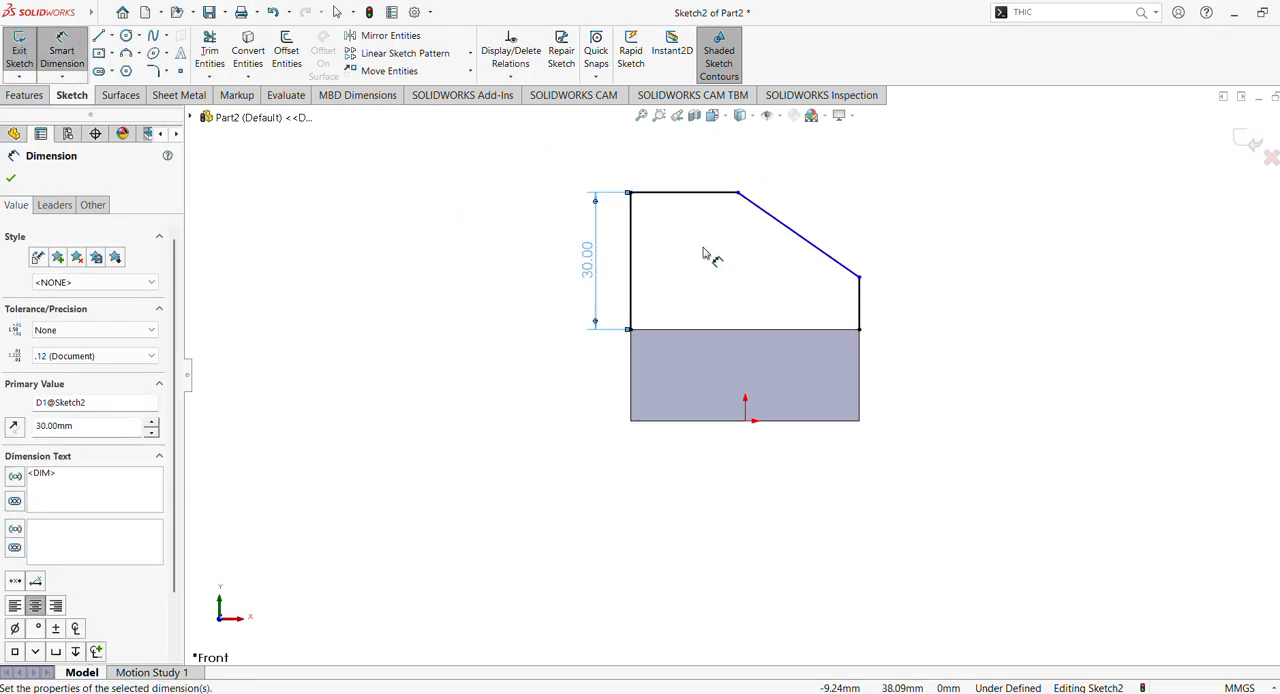
left_click(863, 314)
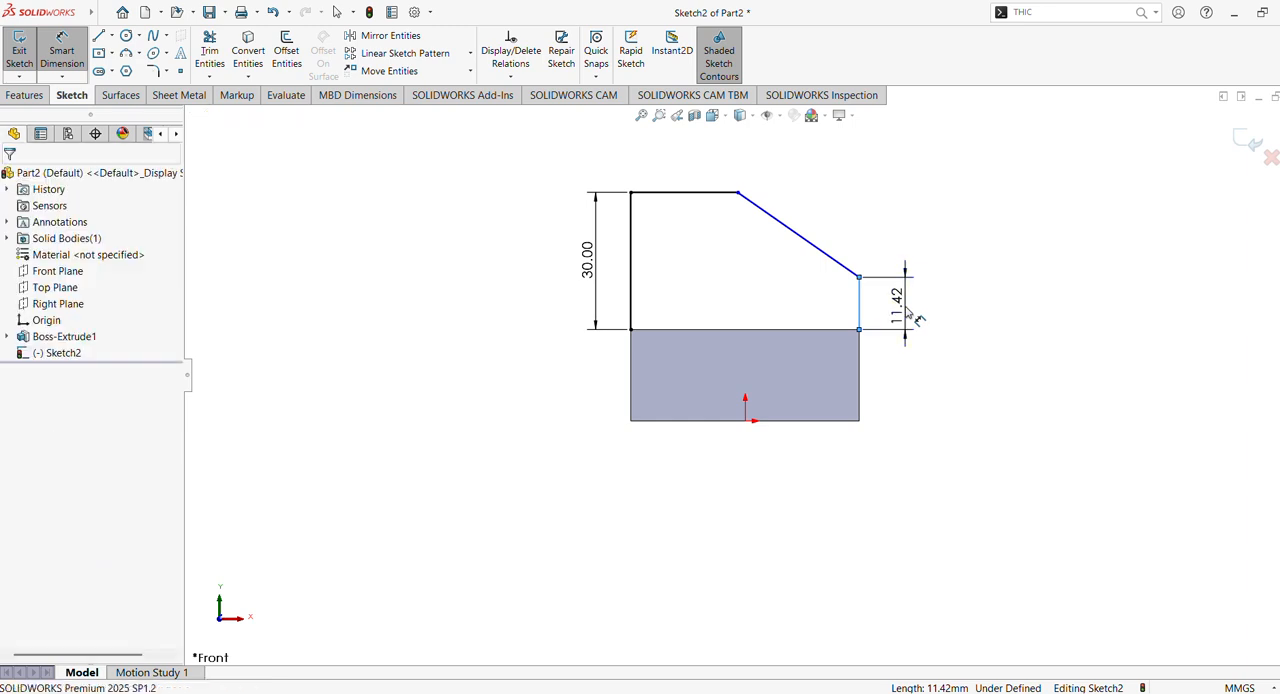
left_click(905, 313)
key("Return")
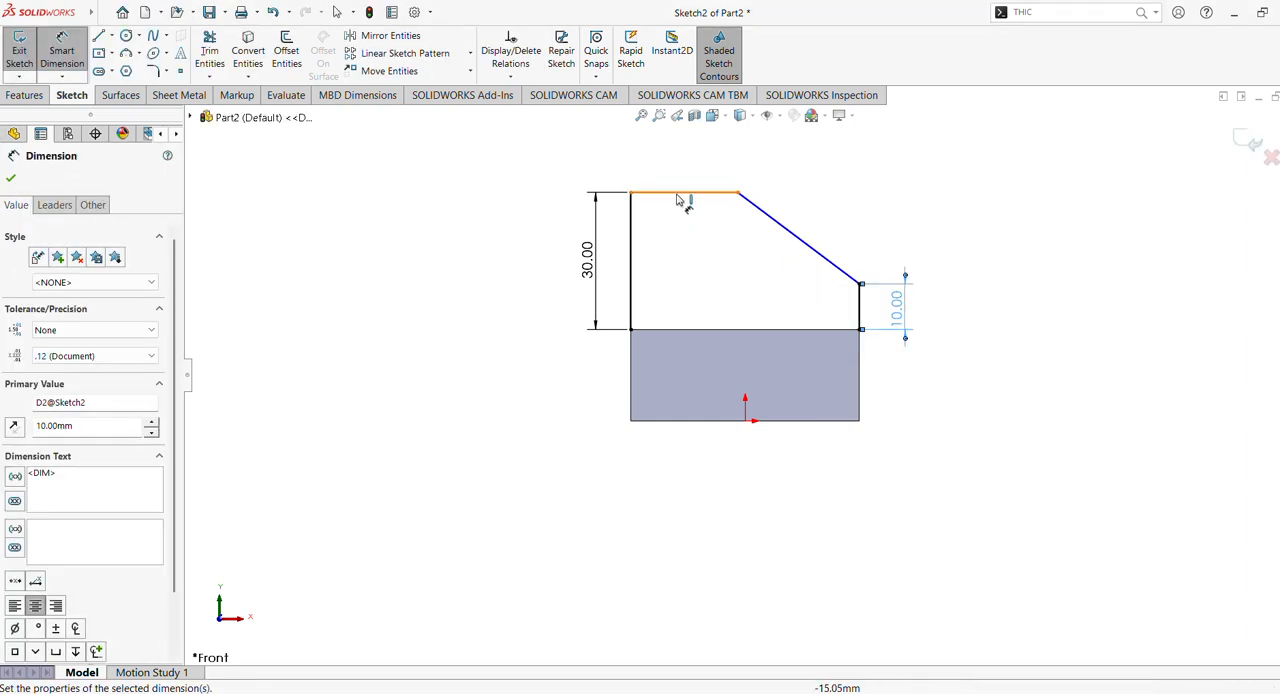
- Dimension the profile's top line to 20 mm and close the profile by converting the block's upper edge into a sketch line
left_click(683, 193)
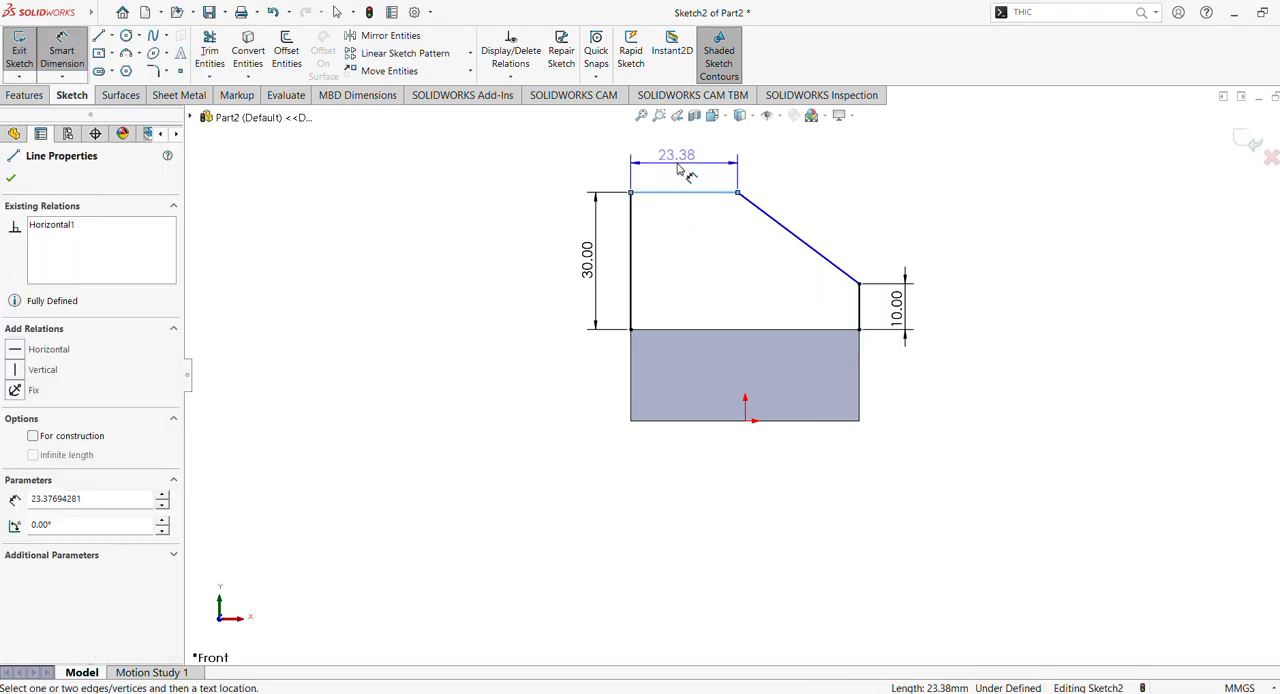
left_click(677, 169)
type("20")
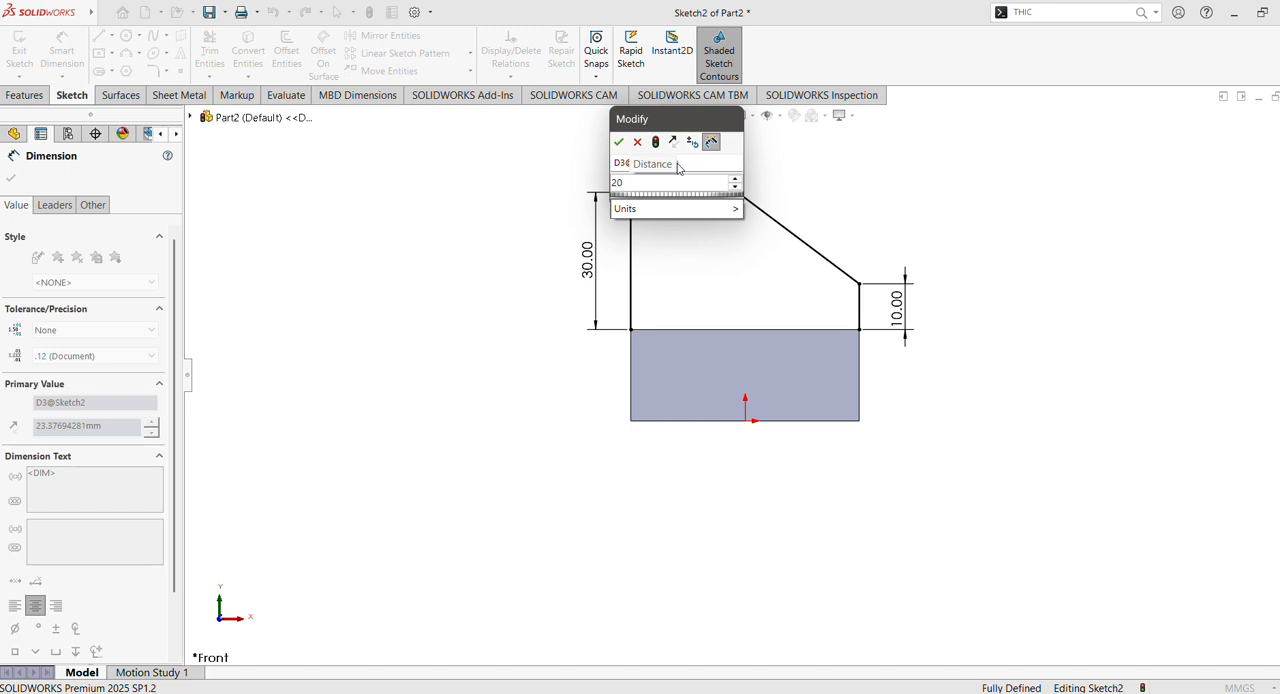
key("Return")
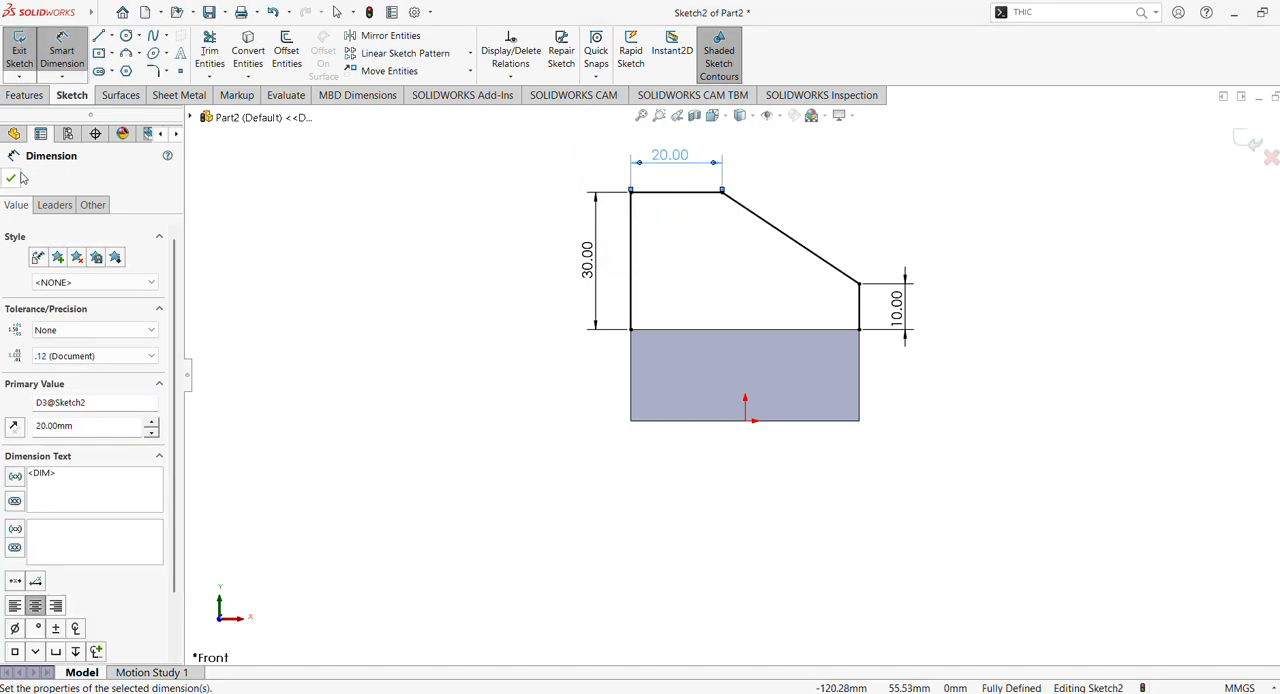
left_click(14, 178)
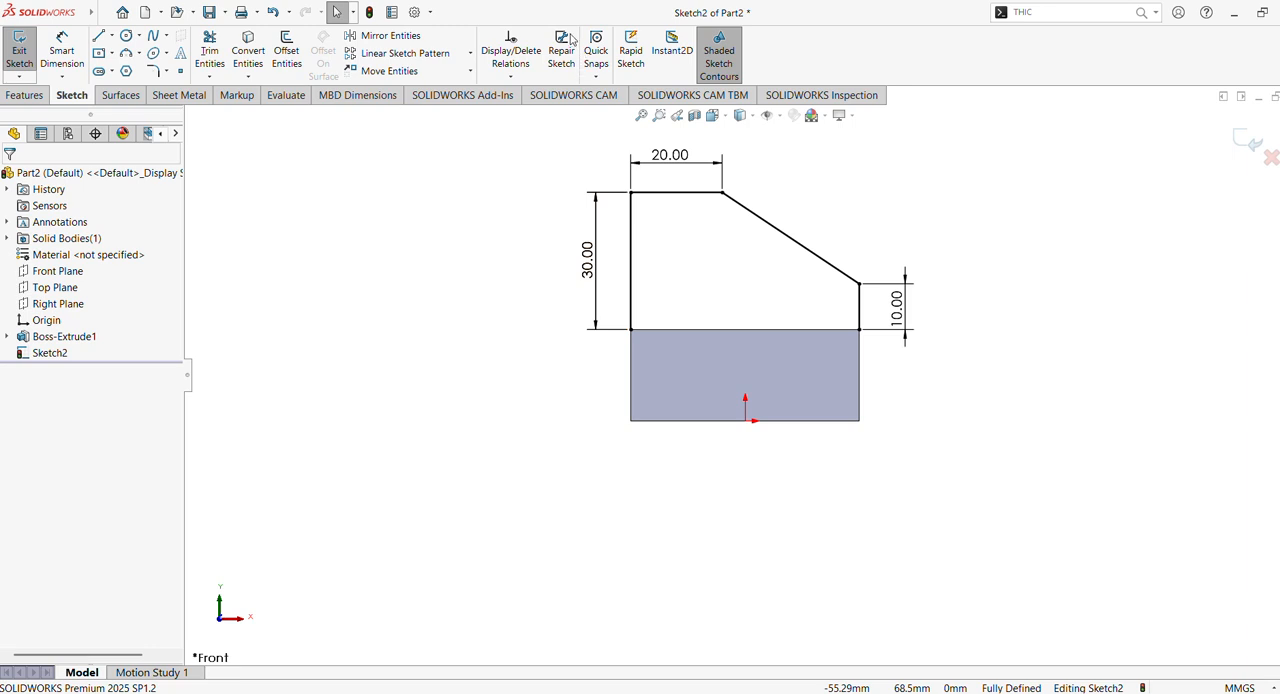
left_click(775, 330)
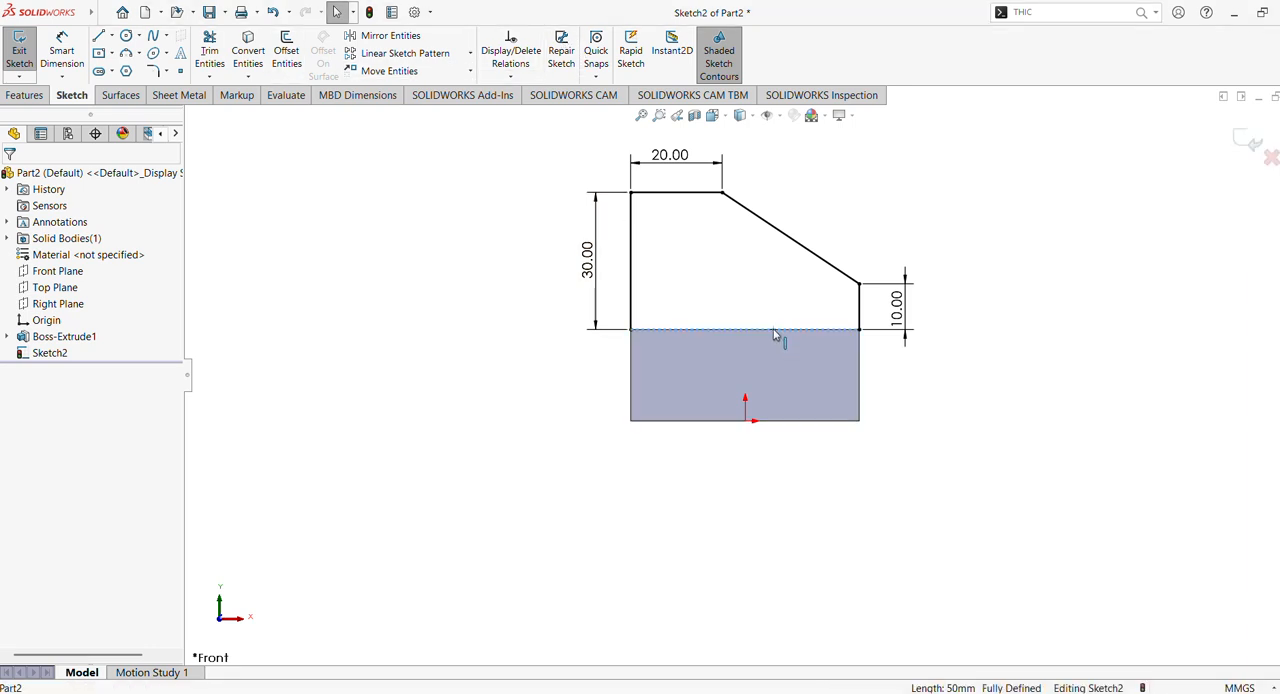
left_click(248, 55)
- Extrude the closed sloped profile 60 mm as a Mid Plane boss merged with the base block
key("ctrl+7")
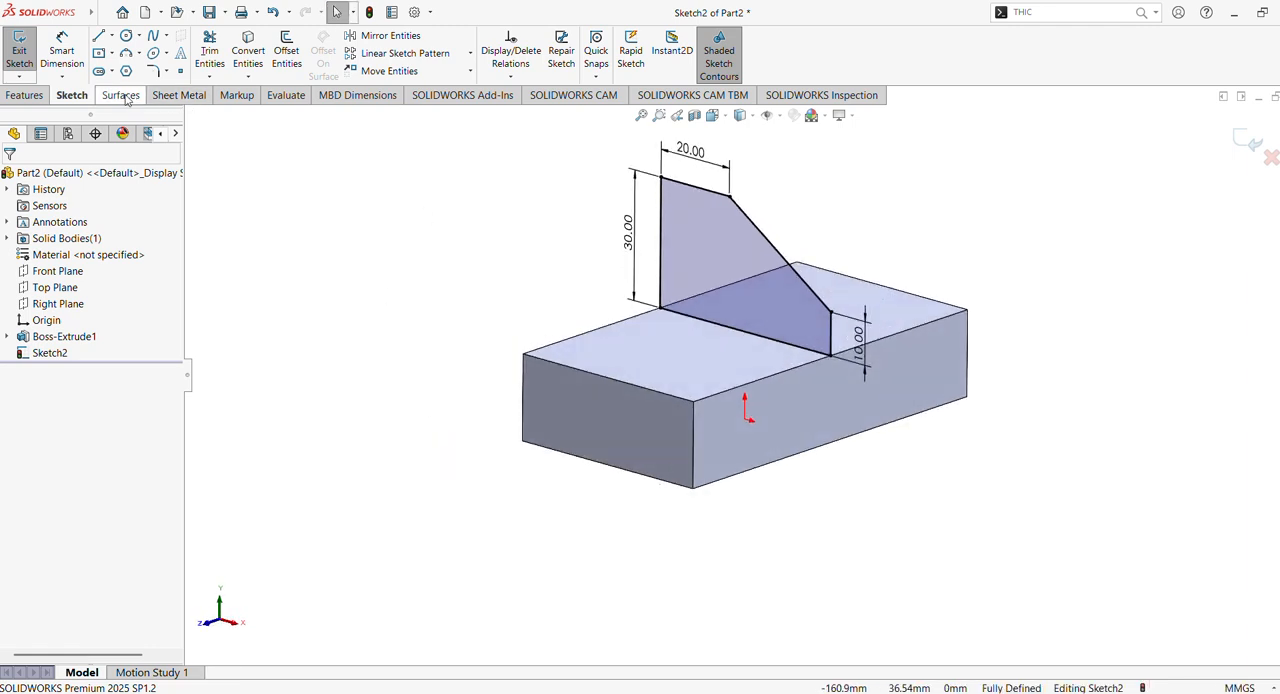
left_click(24, 95)
left_click(33, 60)
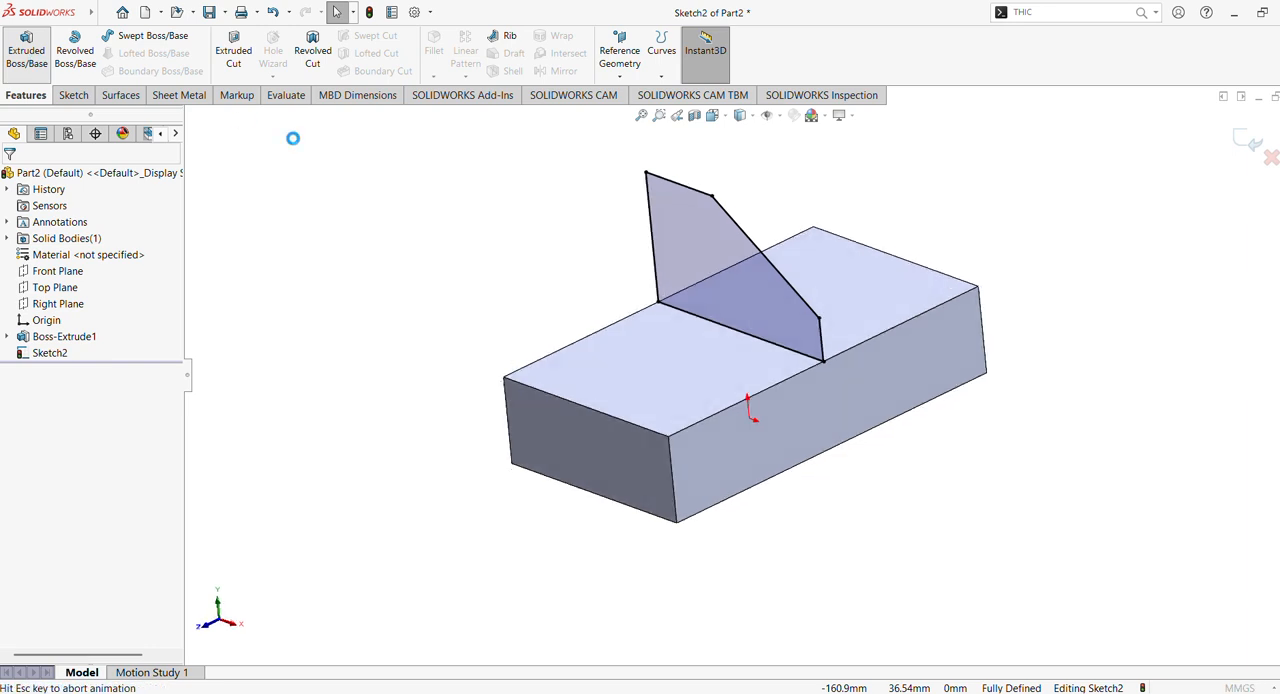
left_click(156, 278)
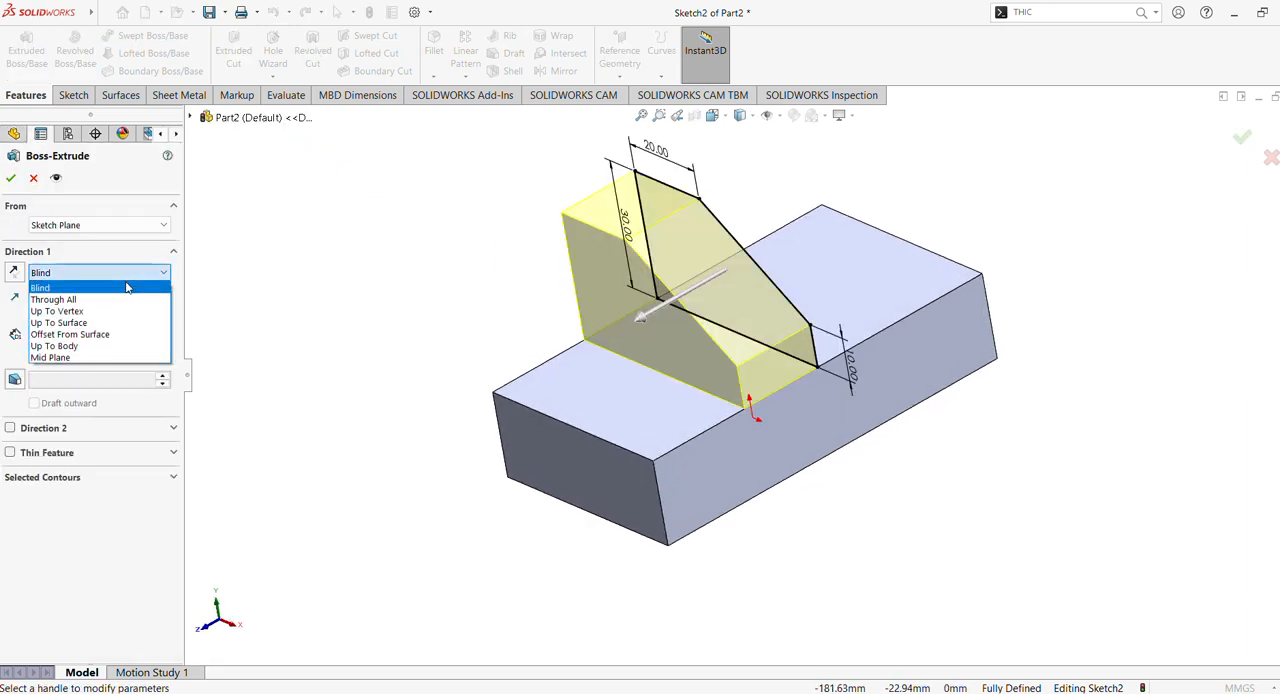
left_click(77, 358)
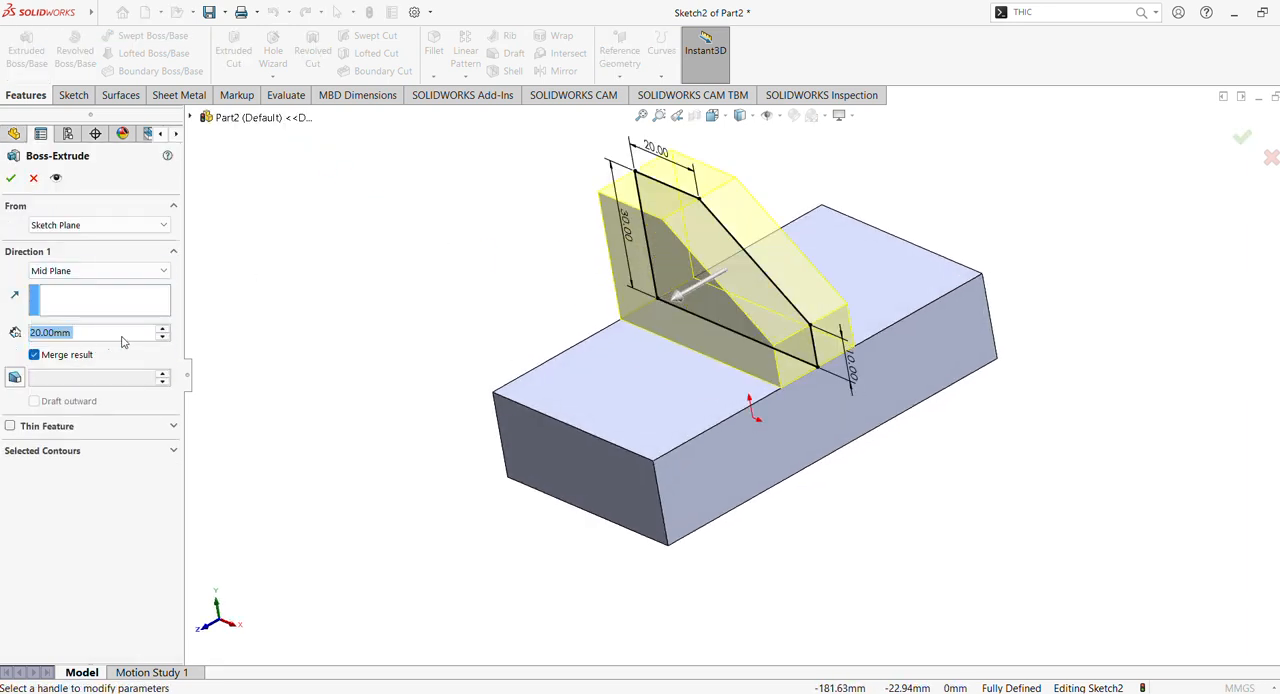
left_click(161, 330)
left_click(161, 330)
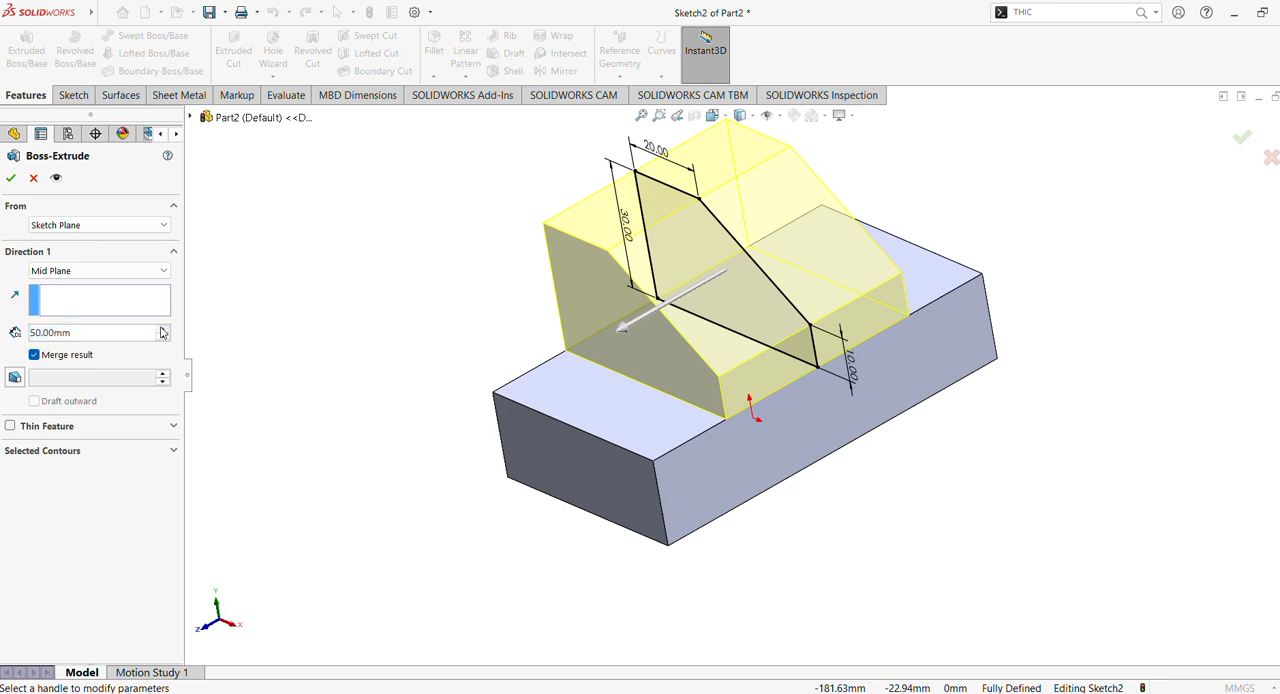
left_click(161, 330)
middle_click_drag(360, 300, 407, 326)
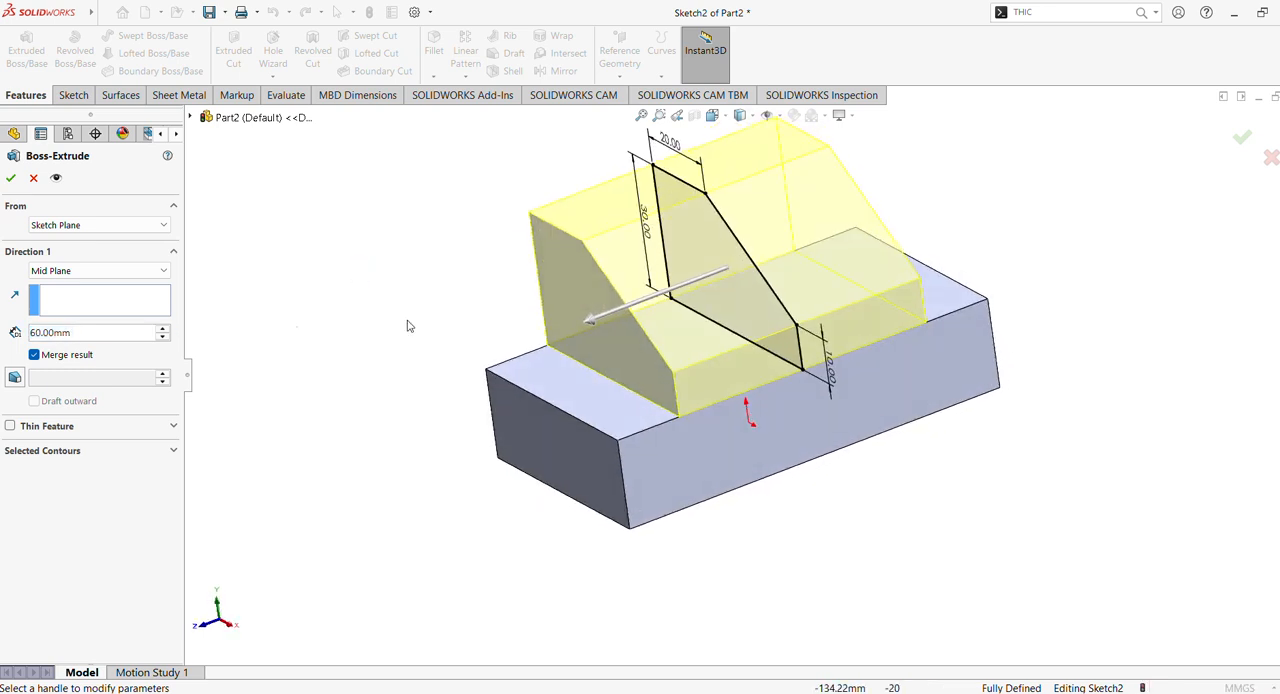
left_click(10, 179)
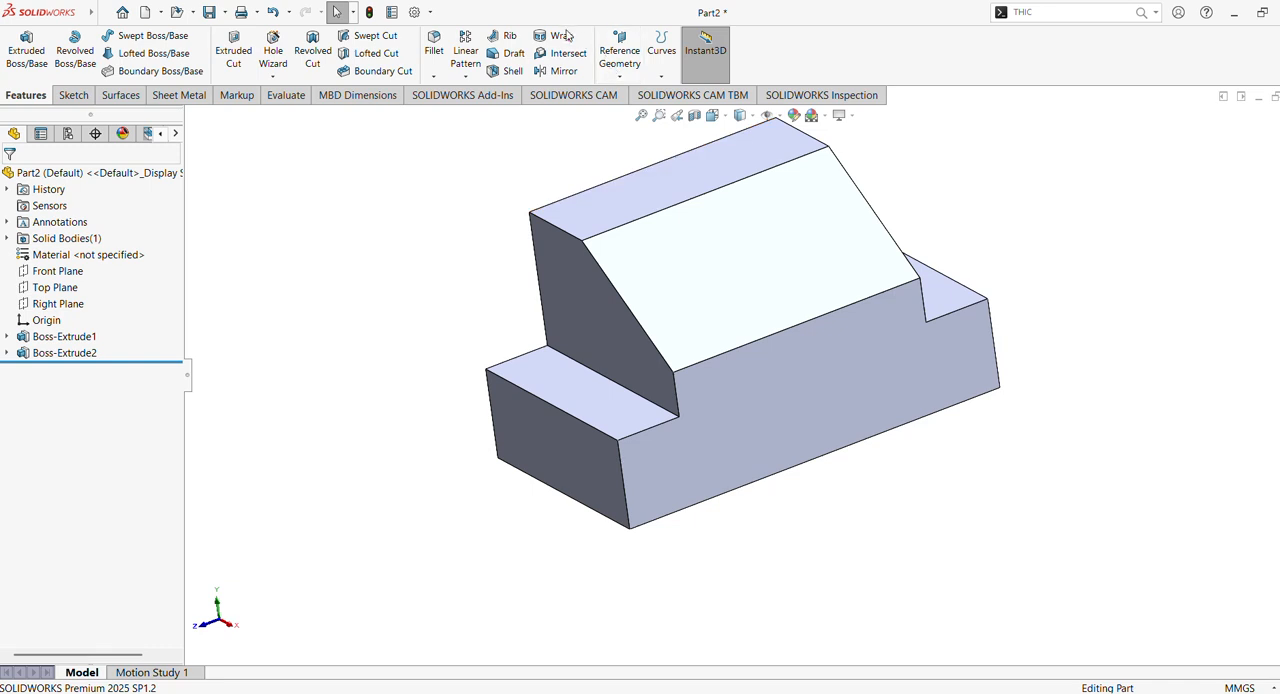
- On the boss's flat top face, sketch a corner rectangle about 36.5 × 35.5 mm starting on the block's long edge at the low side of the slope
left_click(586, 223)
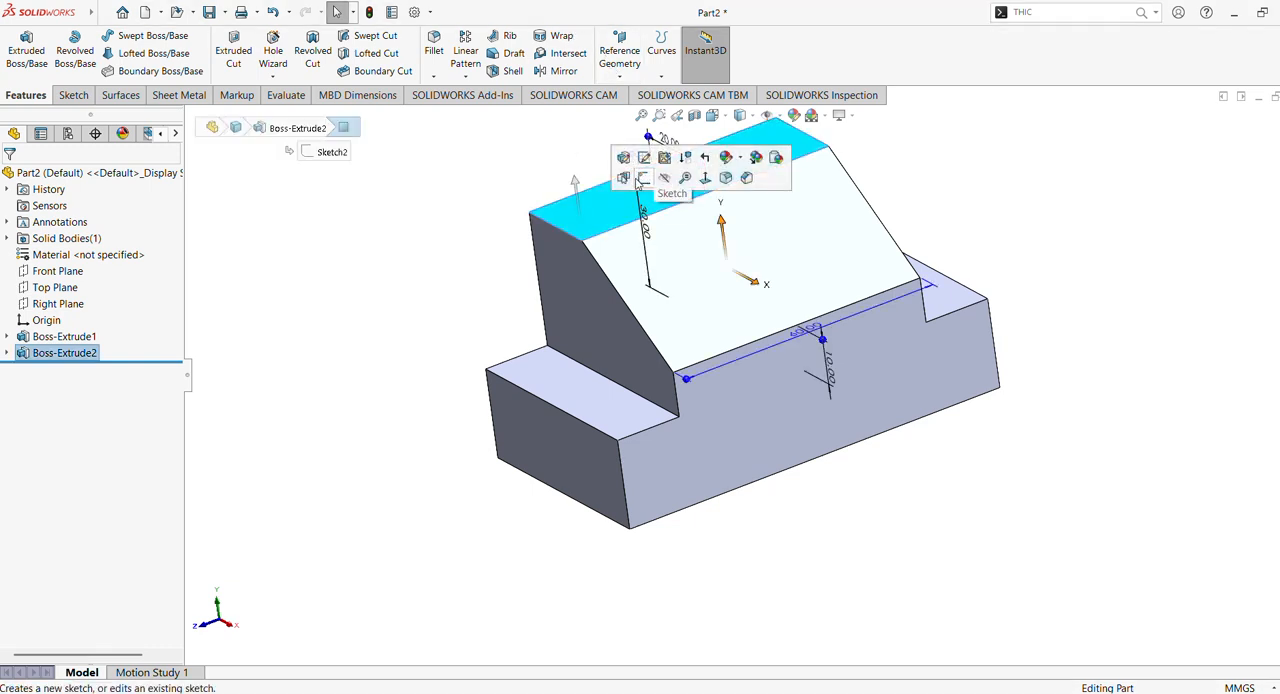
left_click(643, 178)
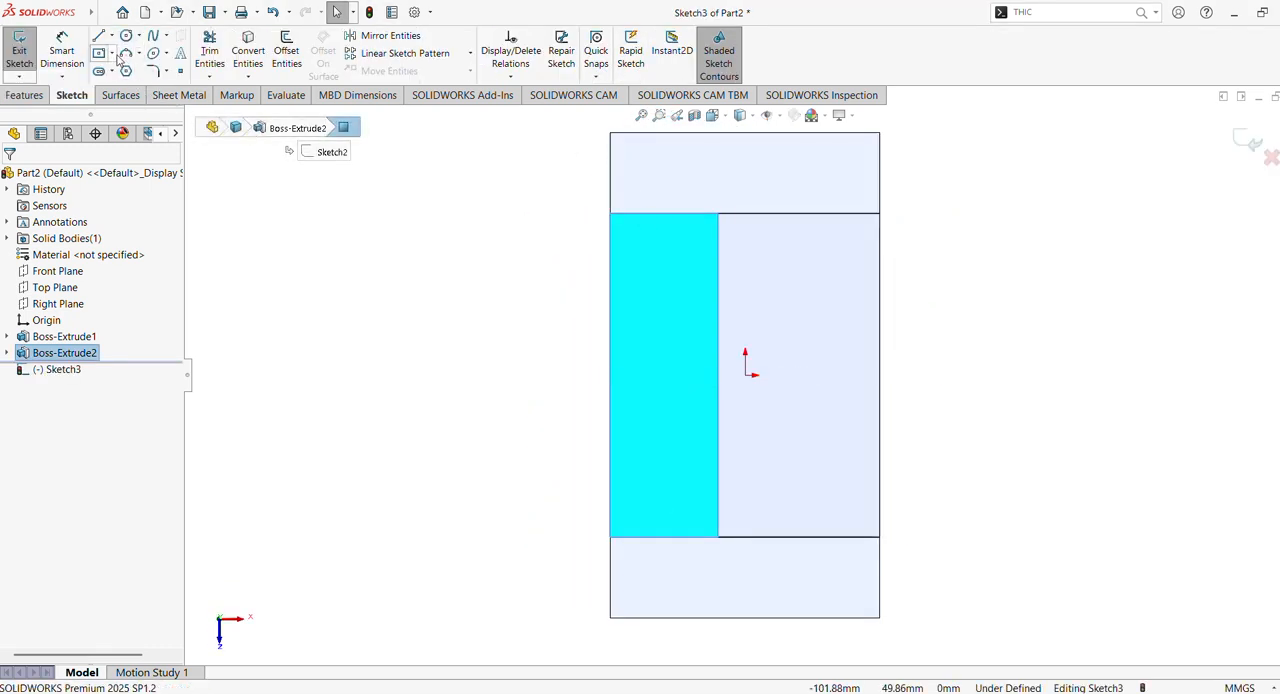
left_click(112, 53)
left_click(135, 70)
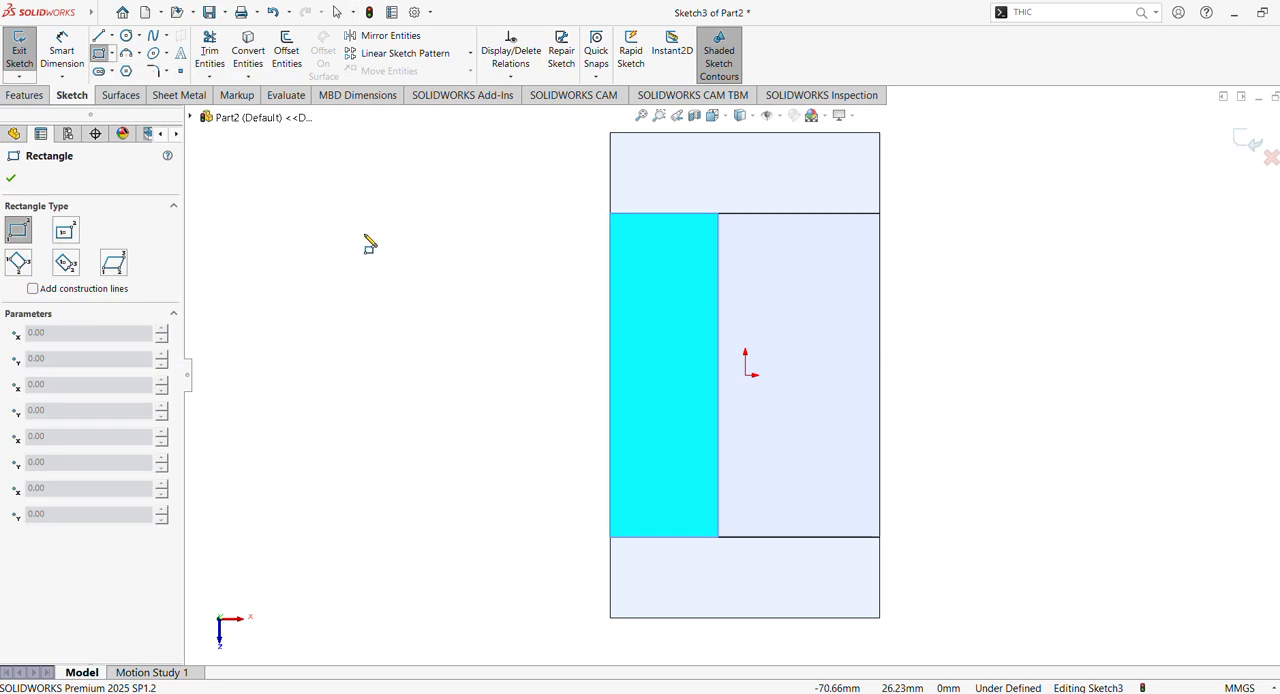
left_click(881, 265)
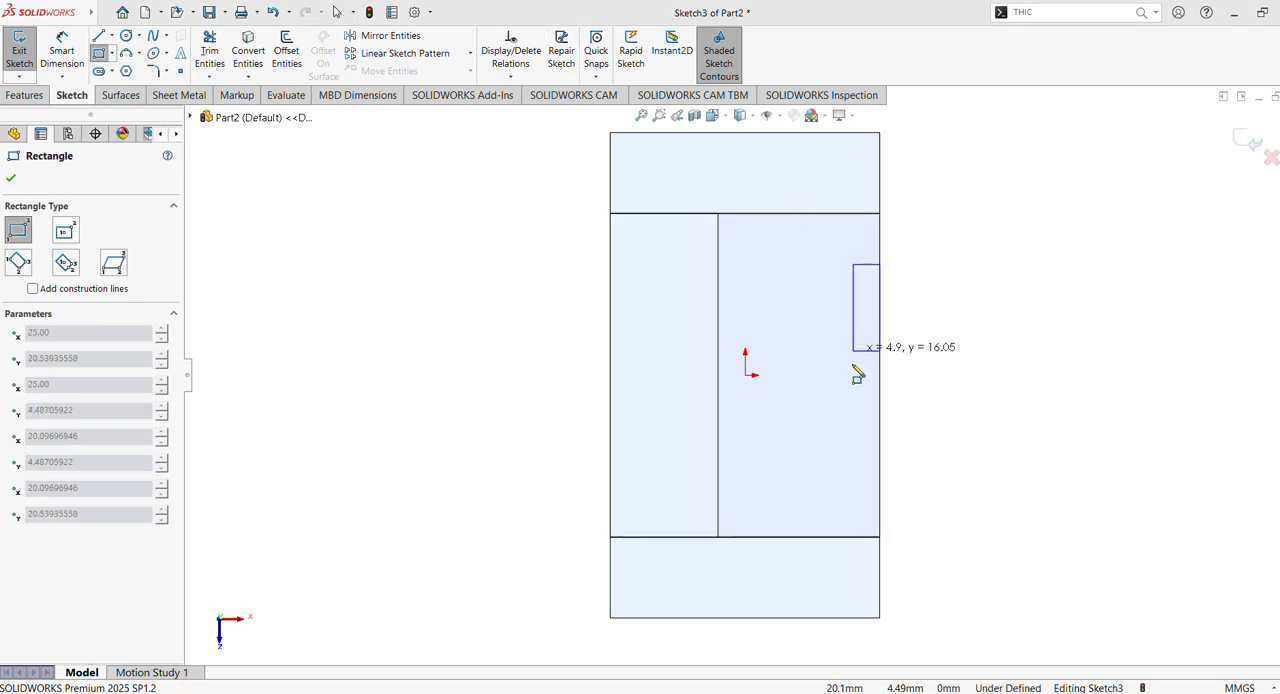
left_click(683, 455)
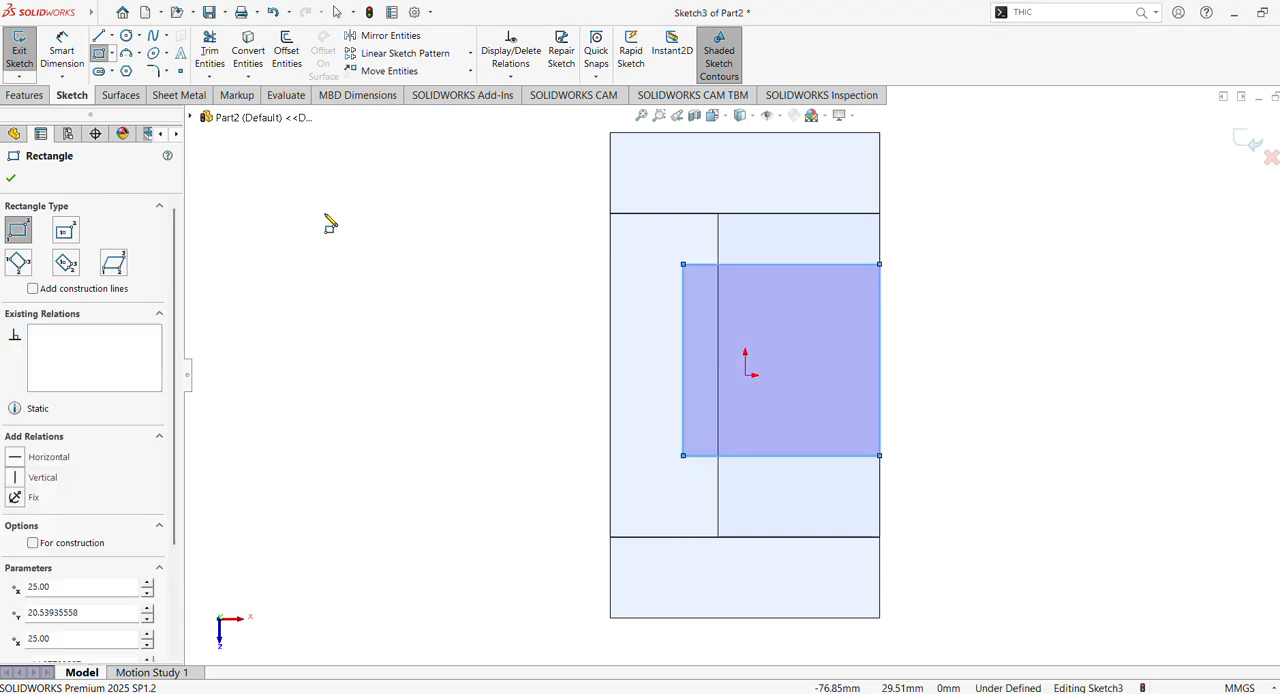
left_click(62, 52)
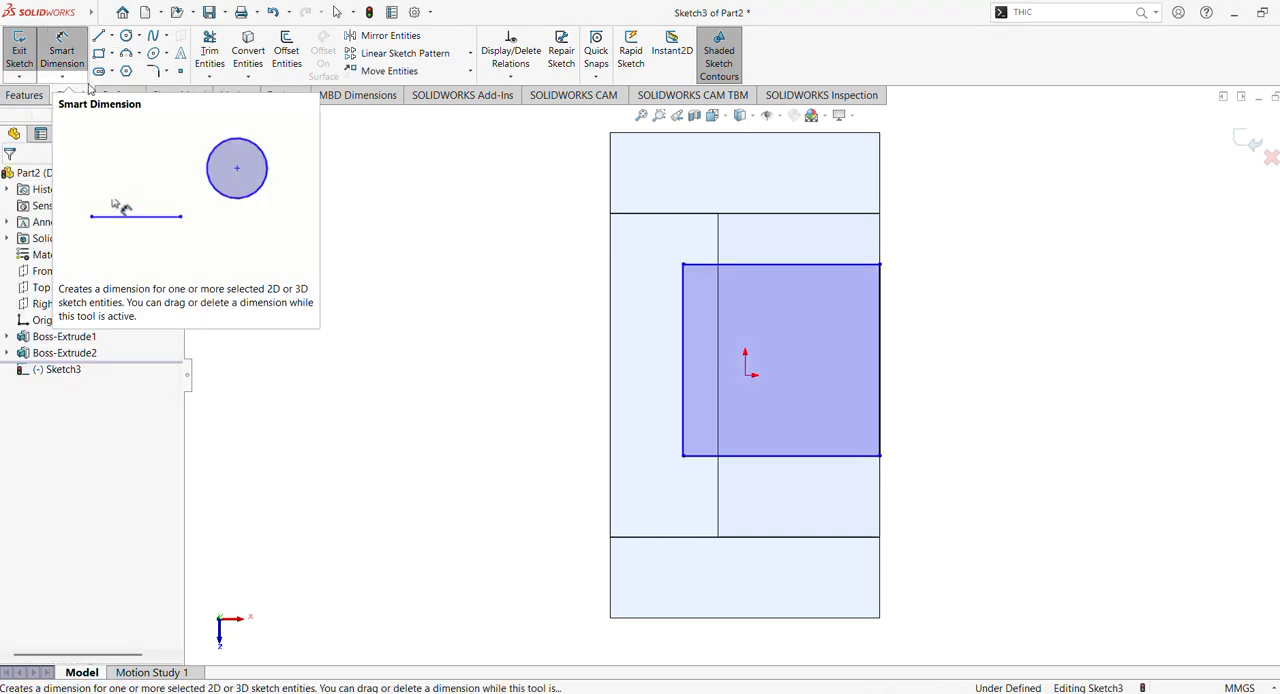
left_click(771, 267)
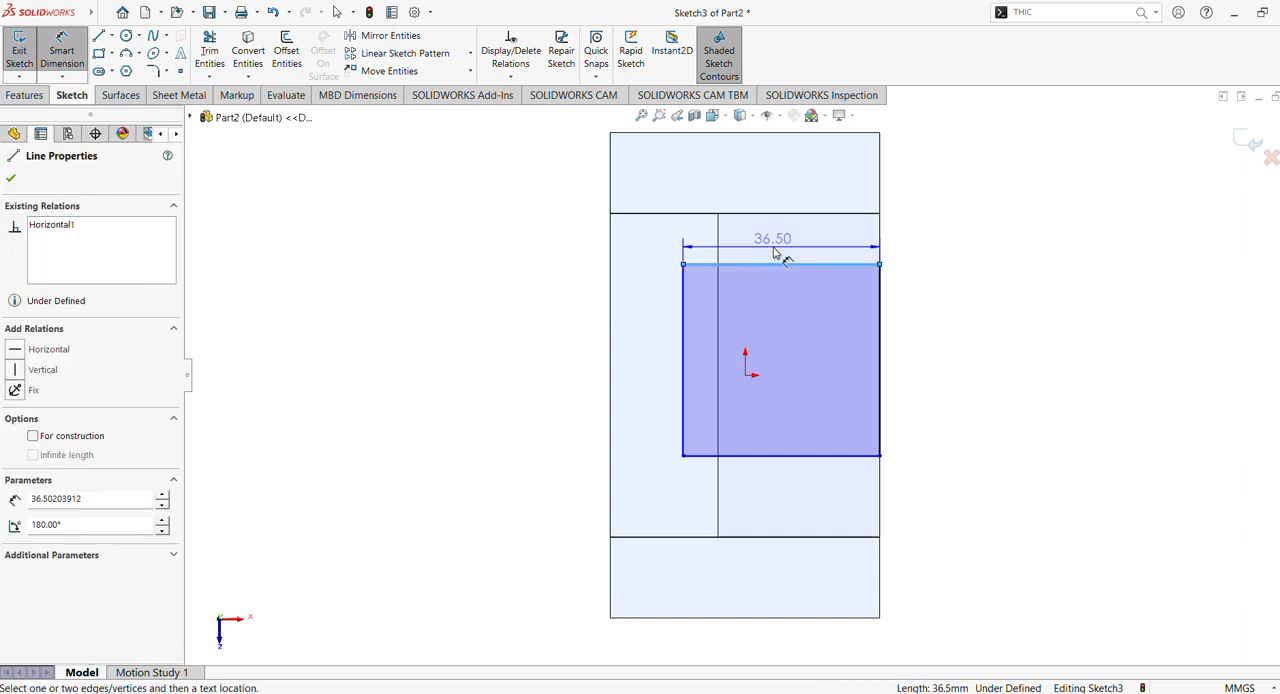
left_click(776, 253)
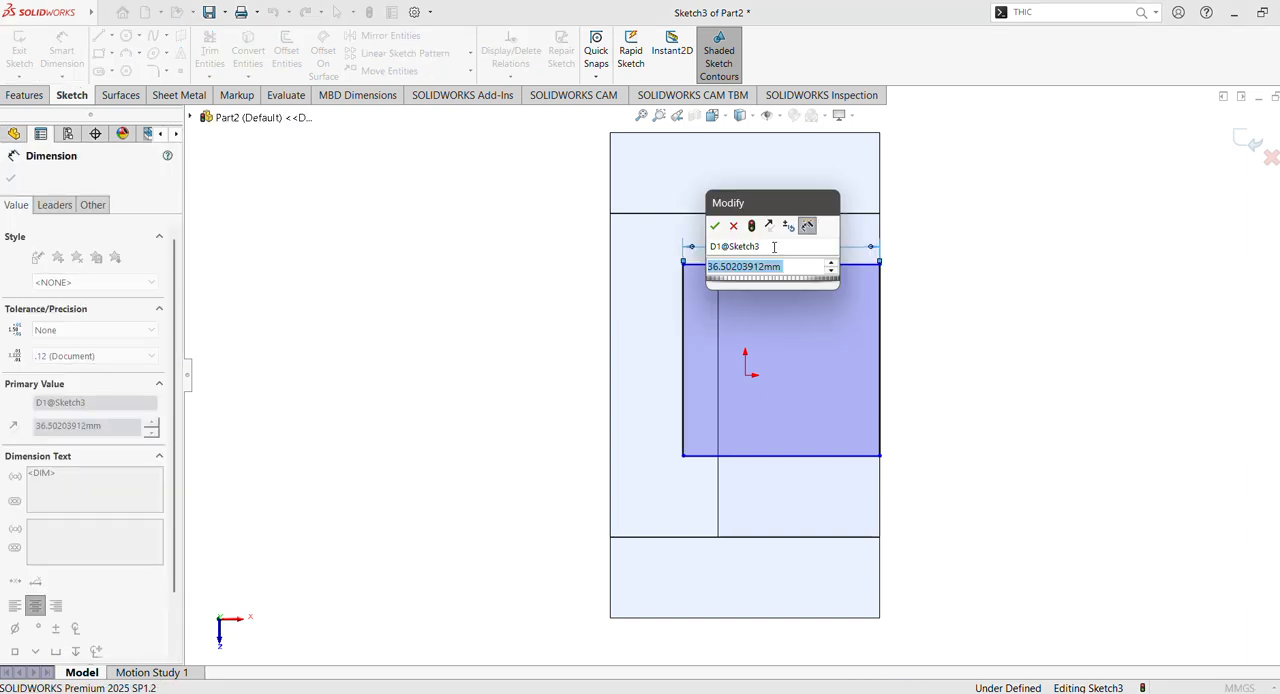
key("Return")
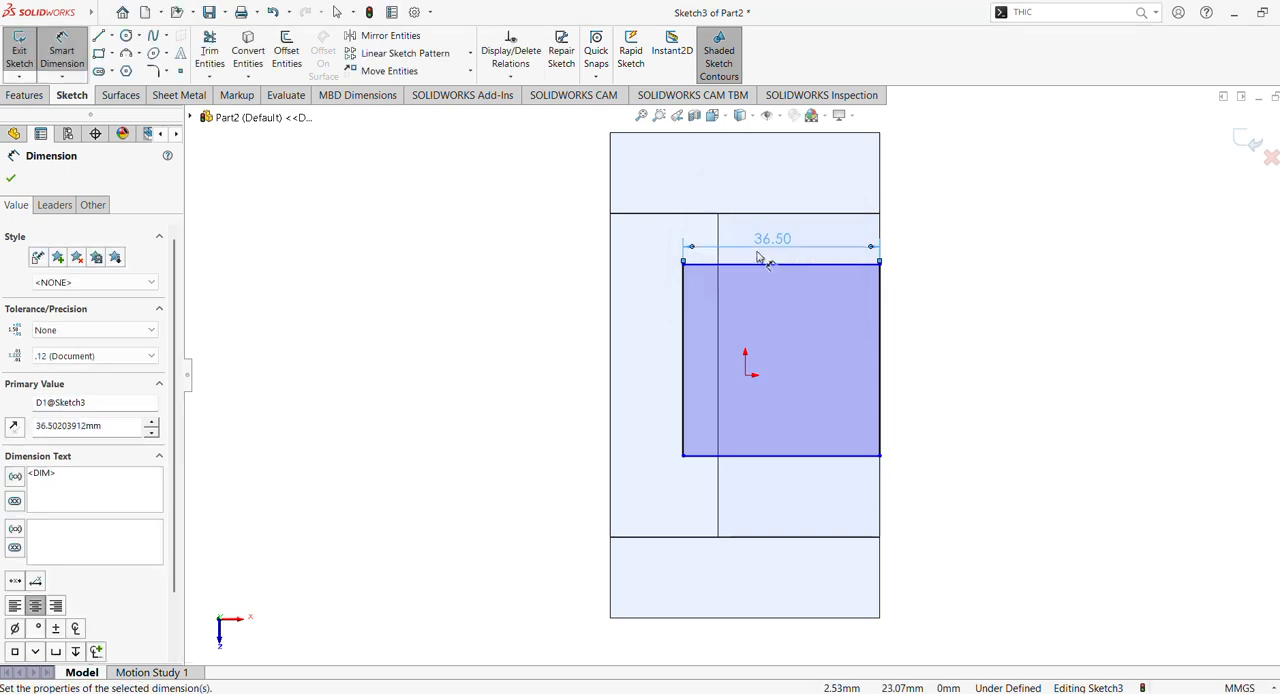
key("Escape")
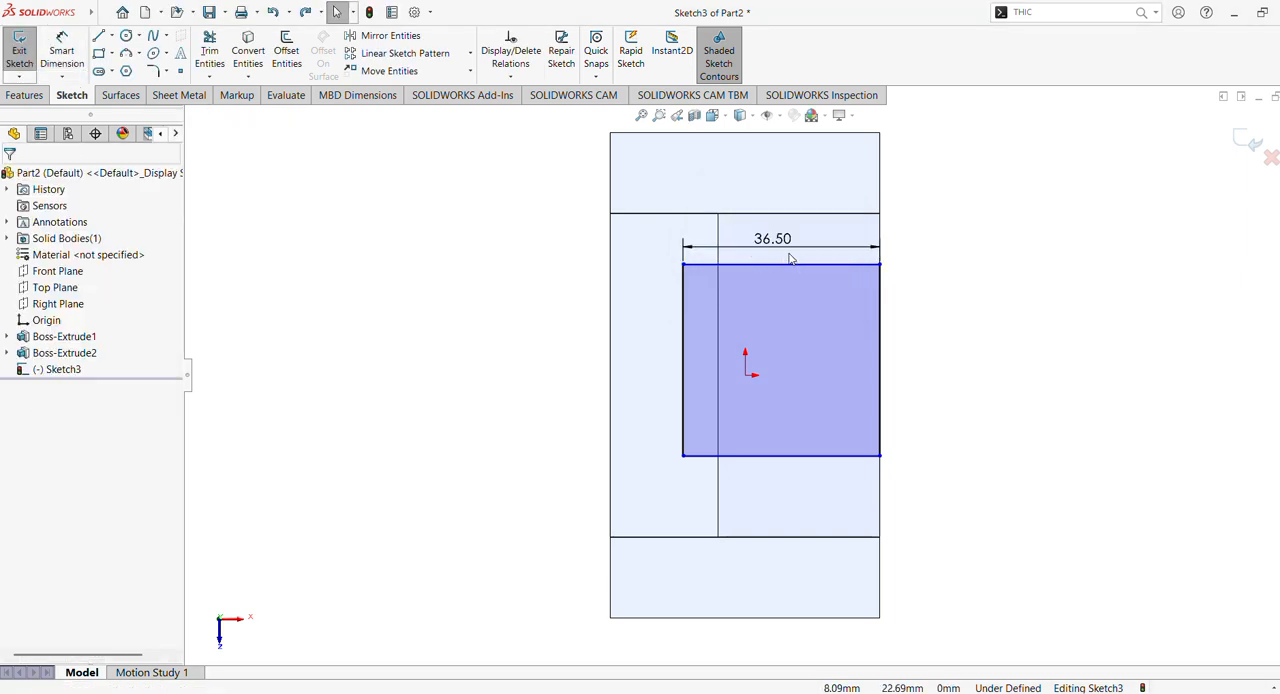
key("ctrl+z")
- Dimension the rectangle's rear line 10 mm from the boss's rear end edge
left_click(61, 47)
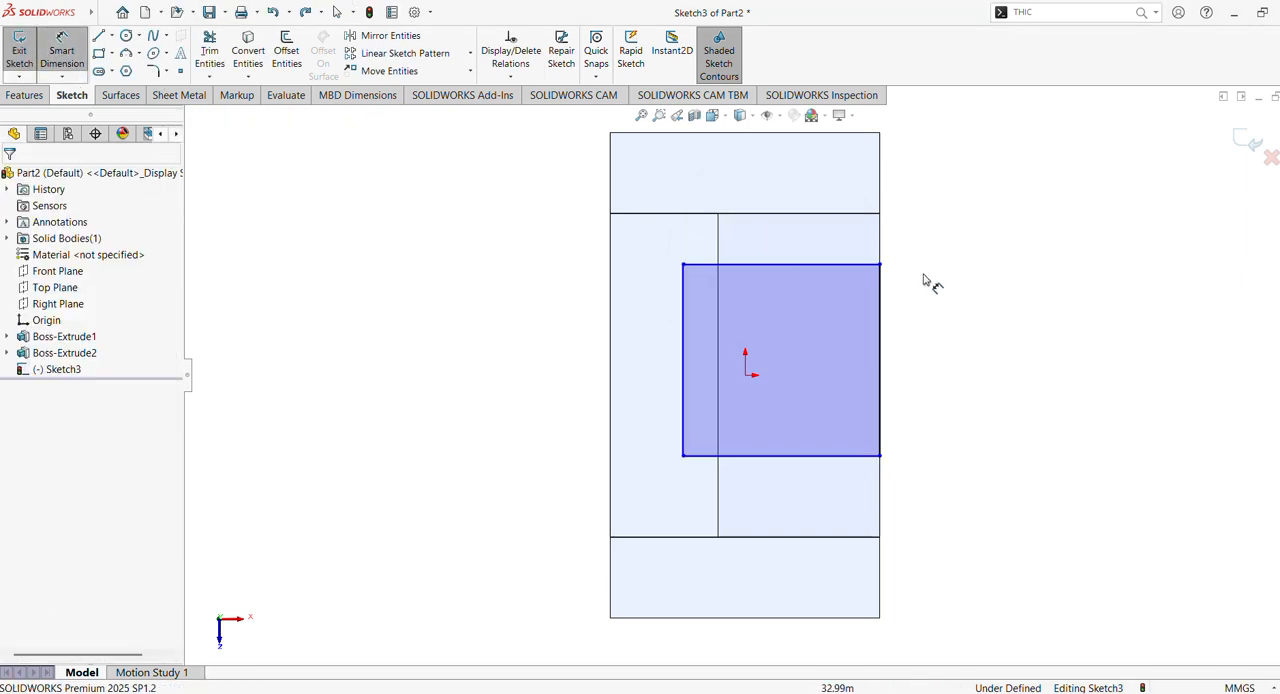
left_click(869, 214)
left_click(857, 264)
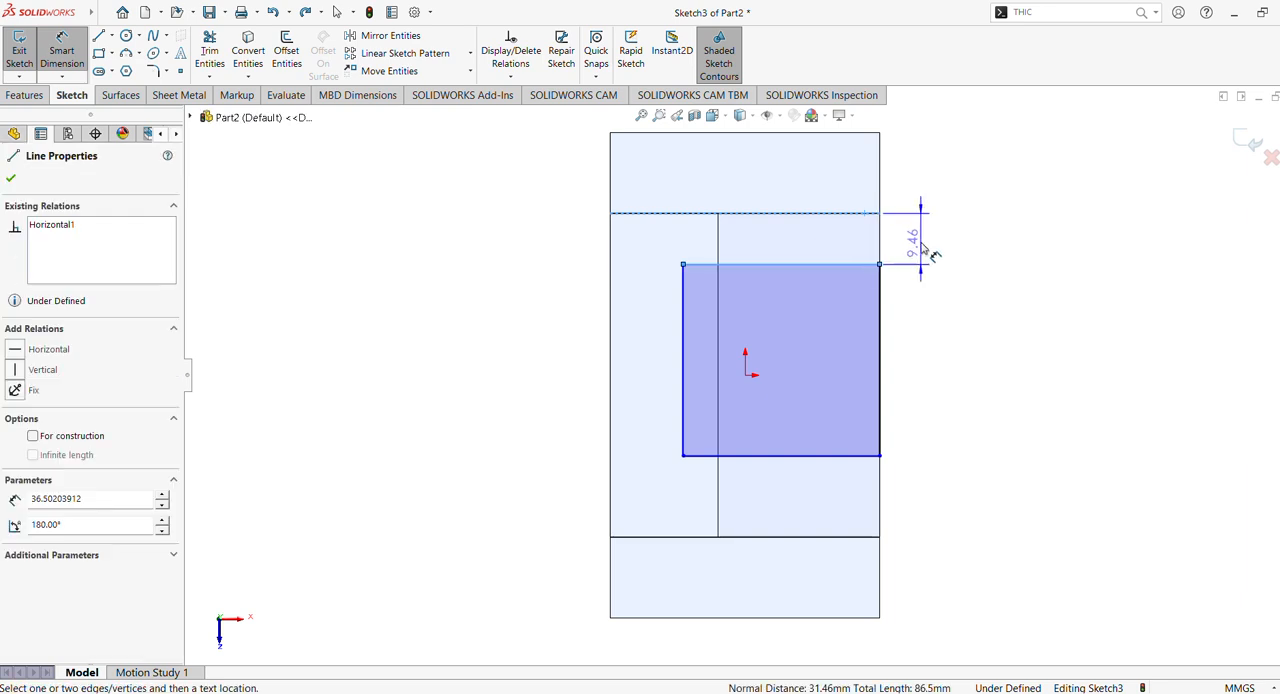
left_click(918, 248)
type("10")
key("Return")
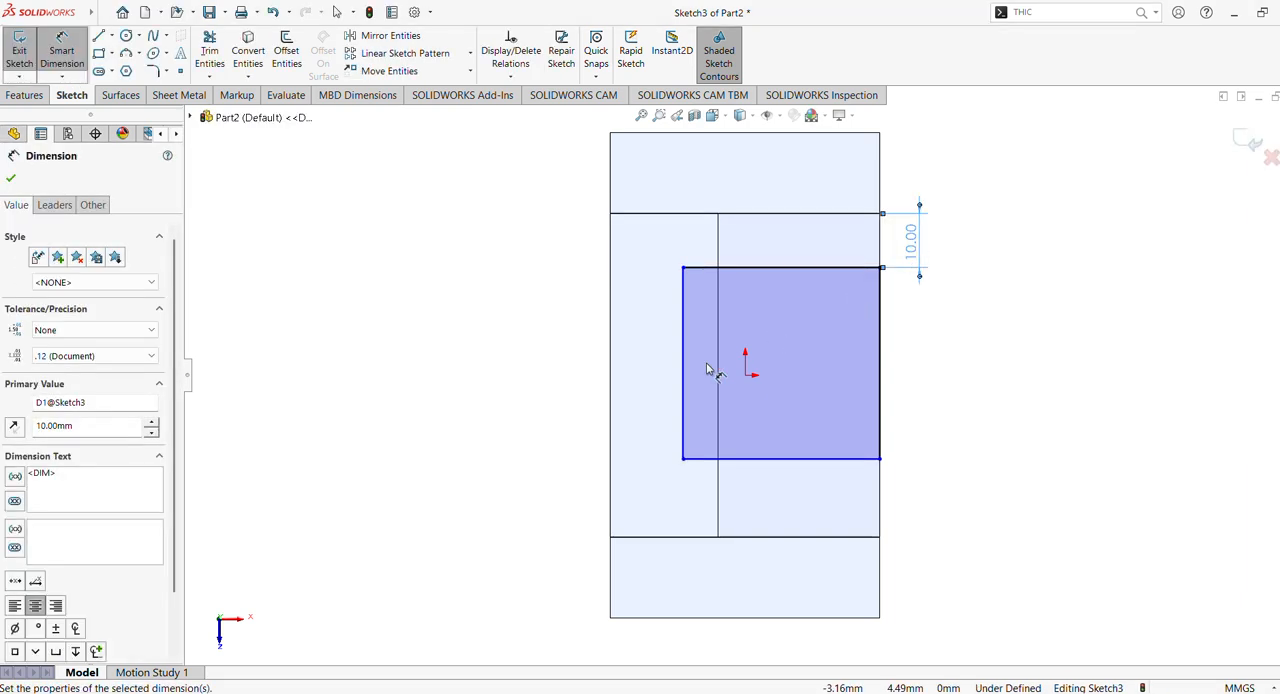
- Dimension the rectangle's inner line 10 mm from the outer edge on the boss's tall side
left_click(685, 371)
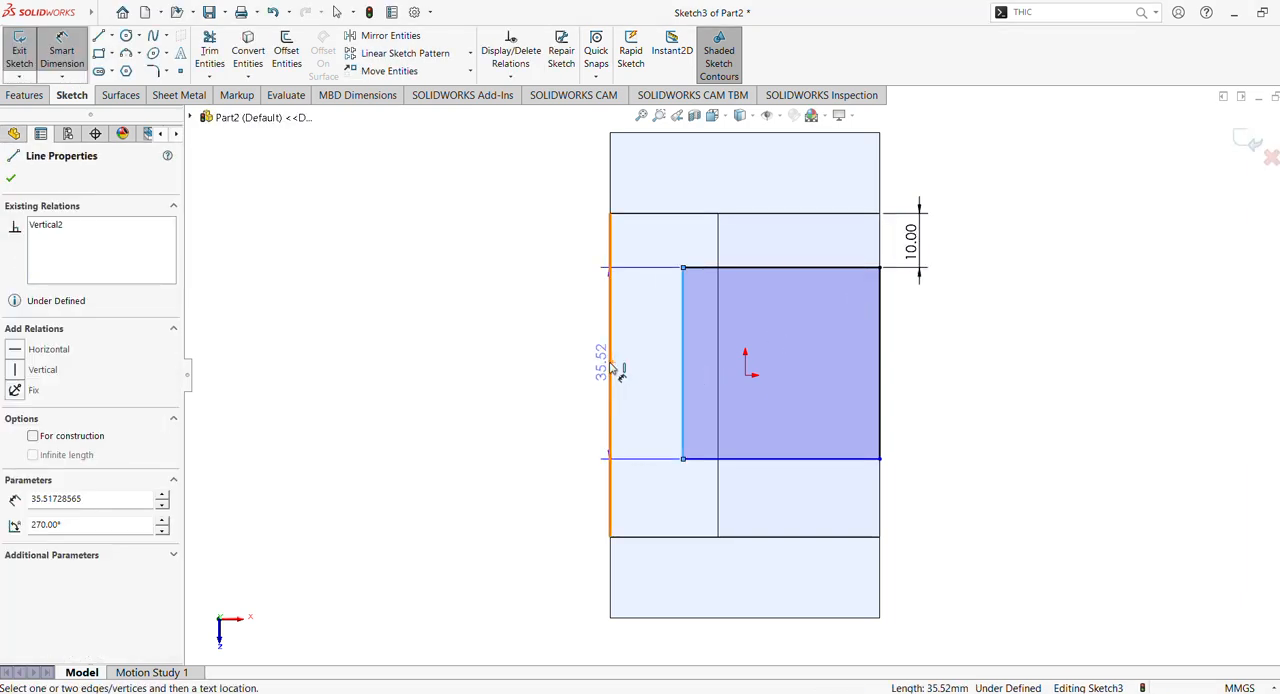
left_click(611, 369)
left_click(563, 372)
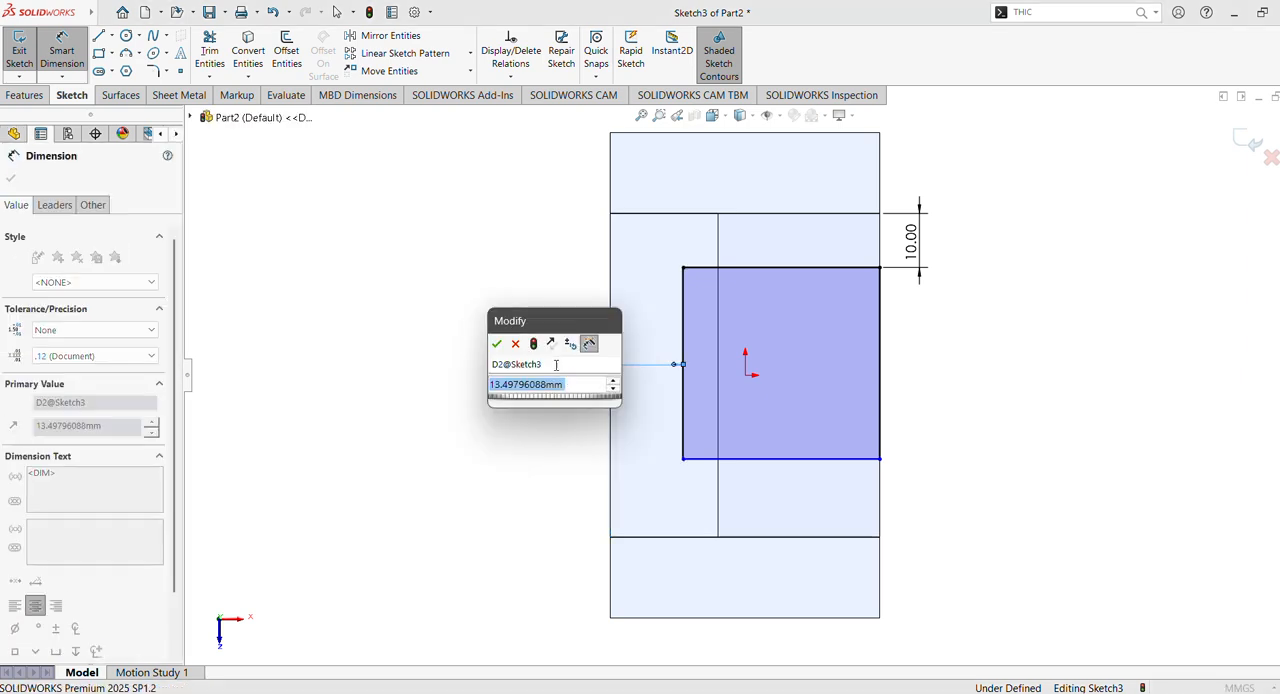
type("10")
key("Return")
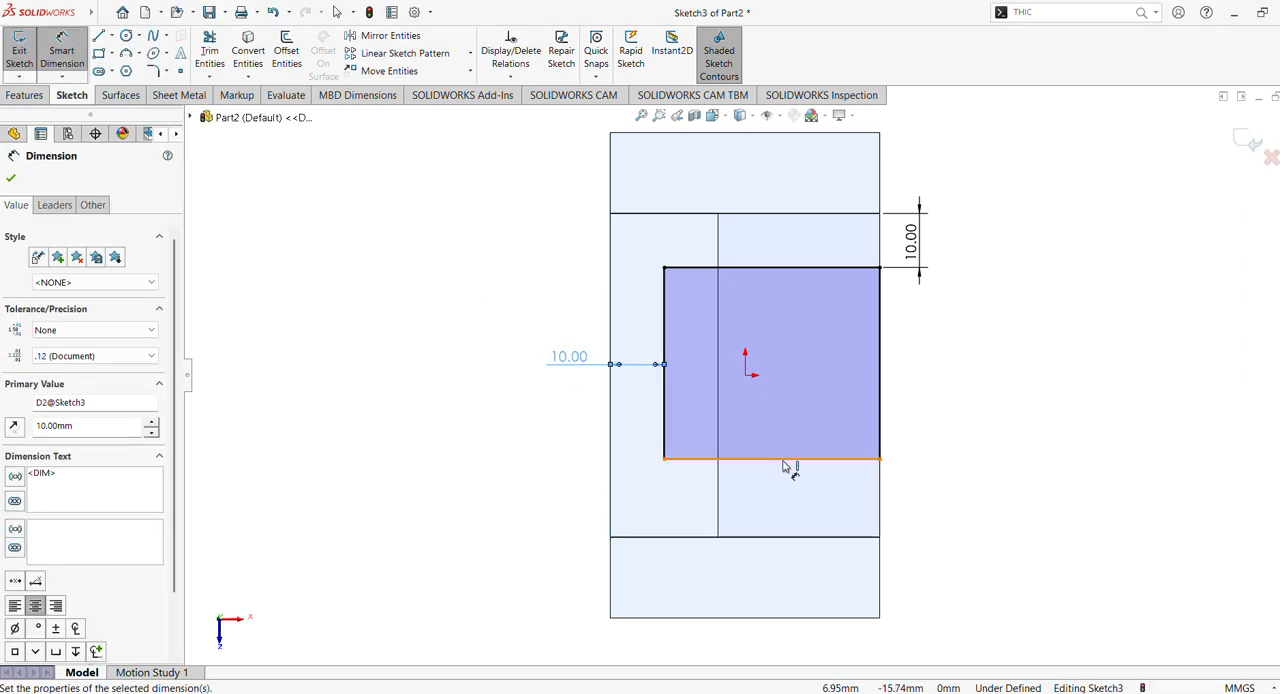
- Dimension the rectangle's front line 10 mm from the boss's front end edge
left_click(785, 462)
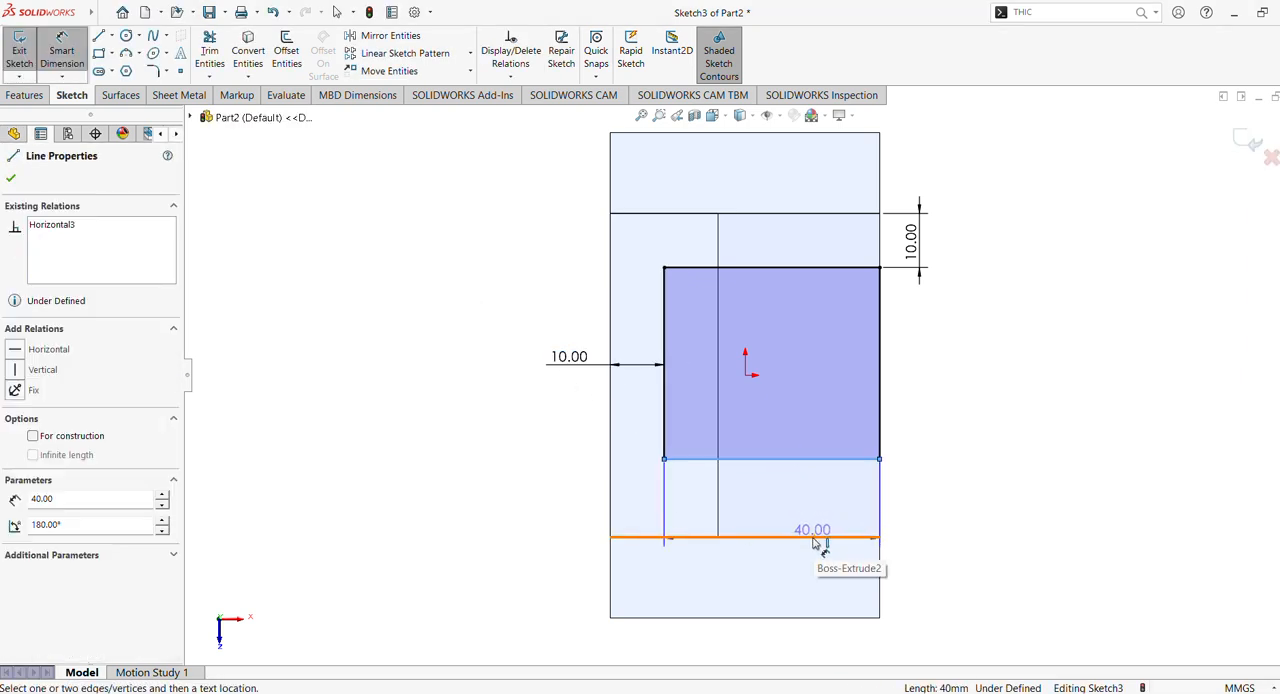
left_click(815, 540)
left_click(928, 517)
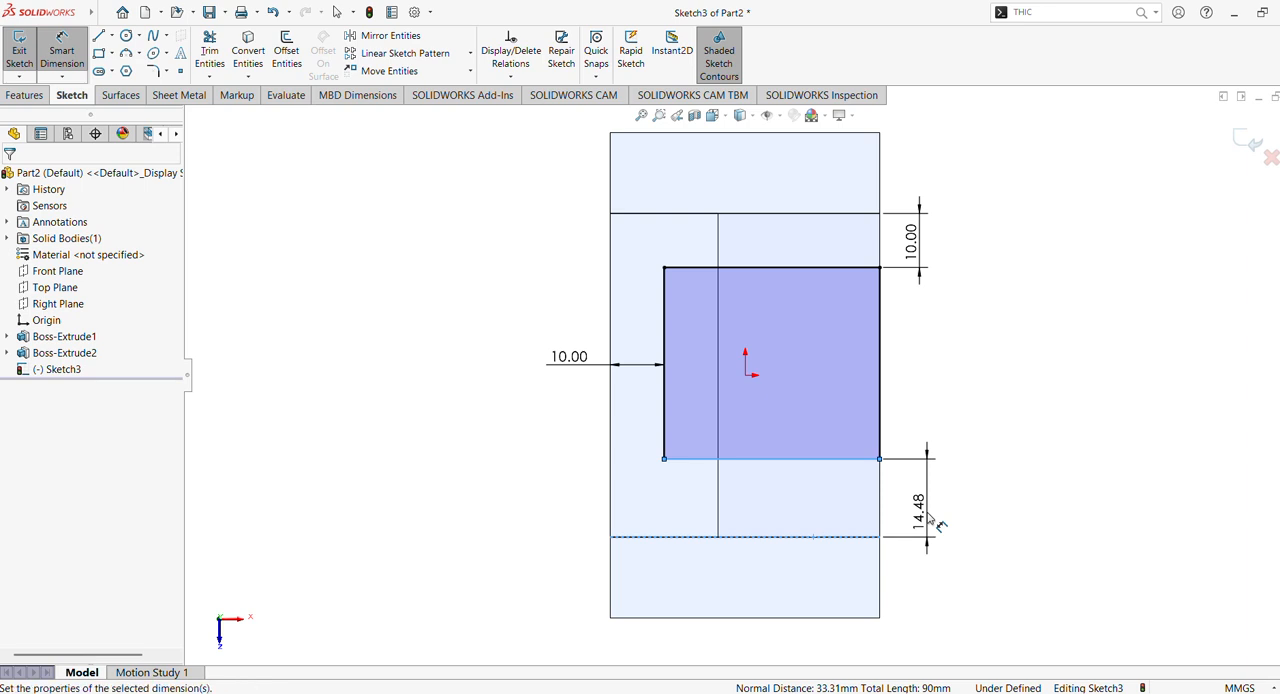
type("10")
key("Return")
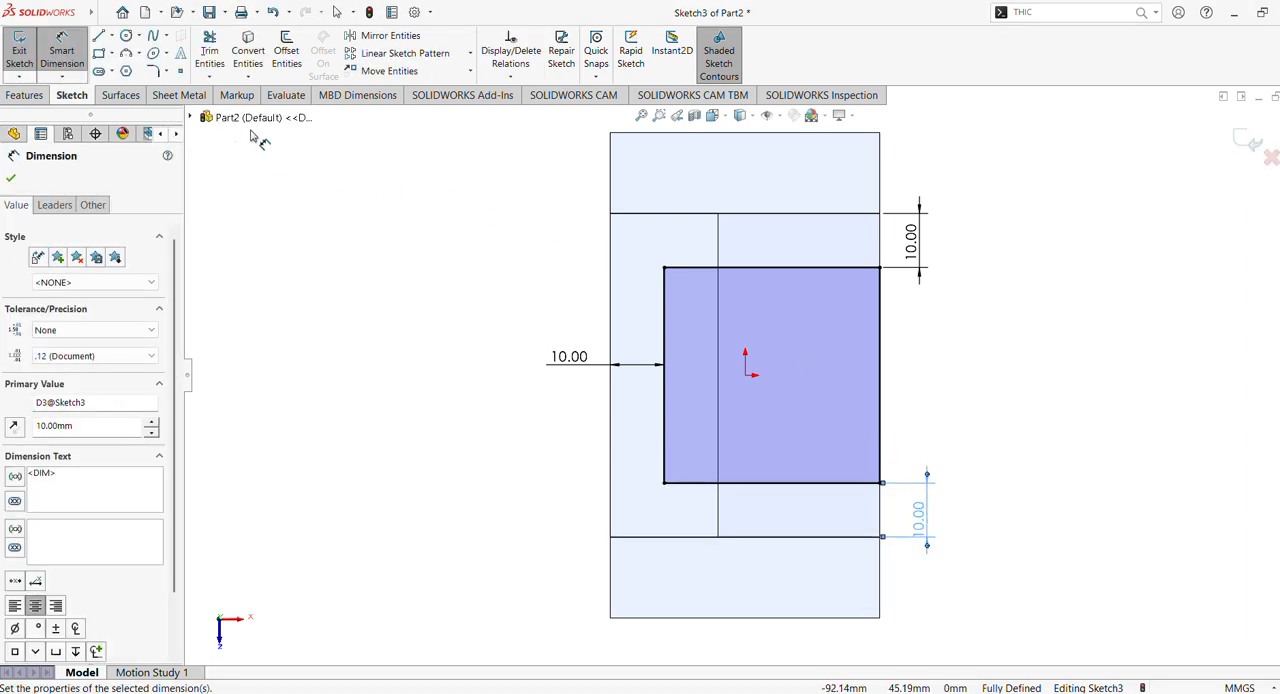
- Cut-extrude the rectangle Up To Surface, ending at the base block's exposed upper face
left_click(25, 95)
left_click(233, 55)
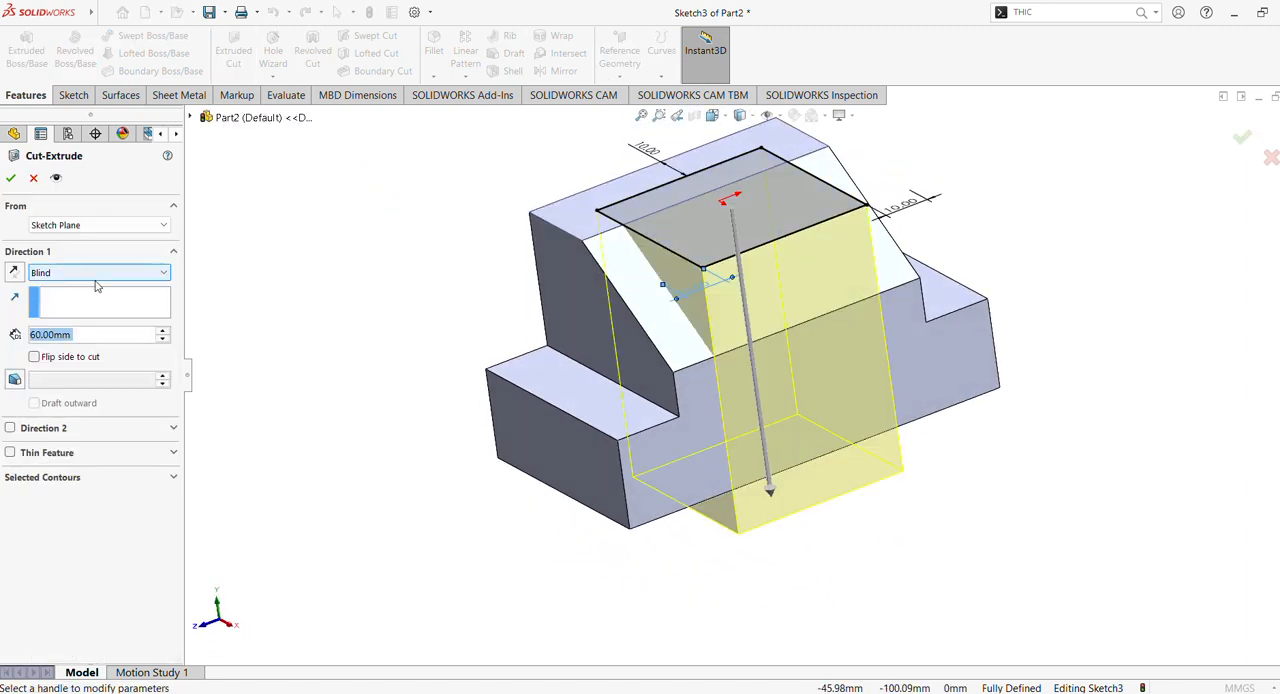
left_click(96, 279)
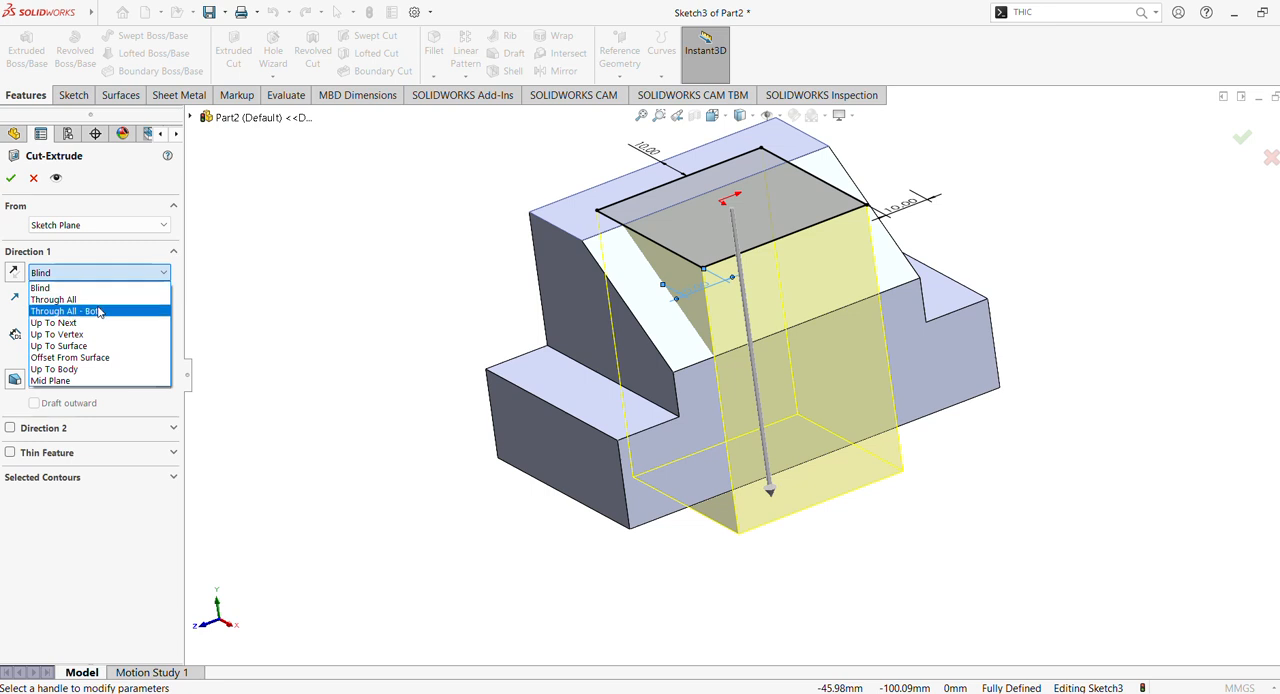
left_click(87, 346)
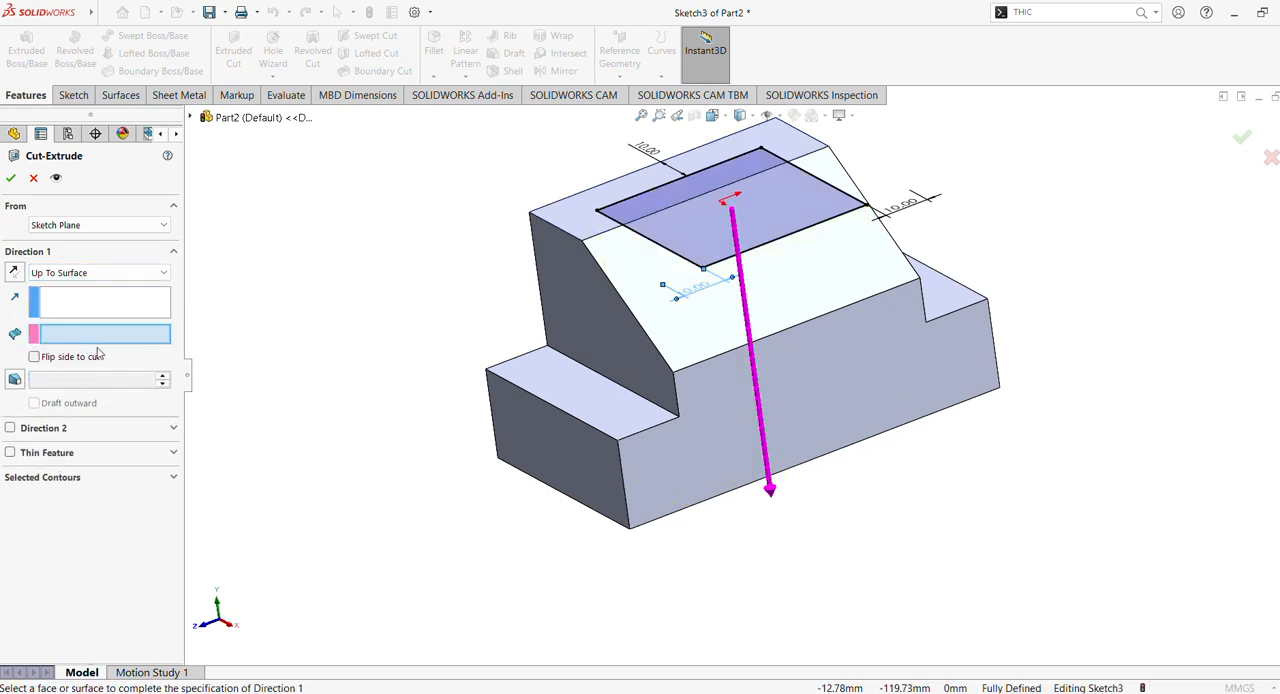
left_click(560, 392)
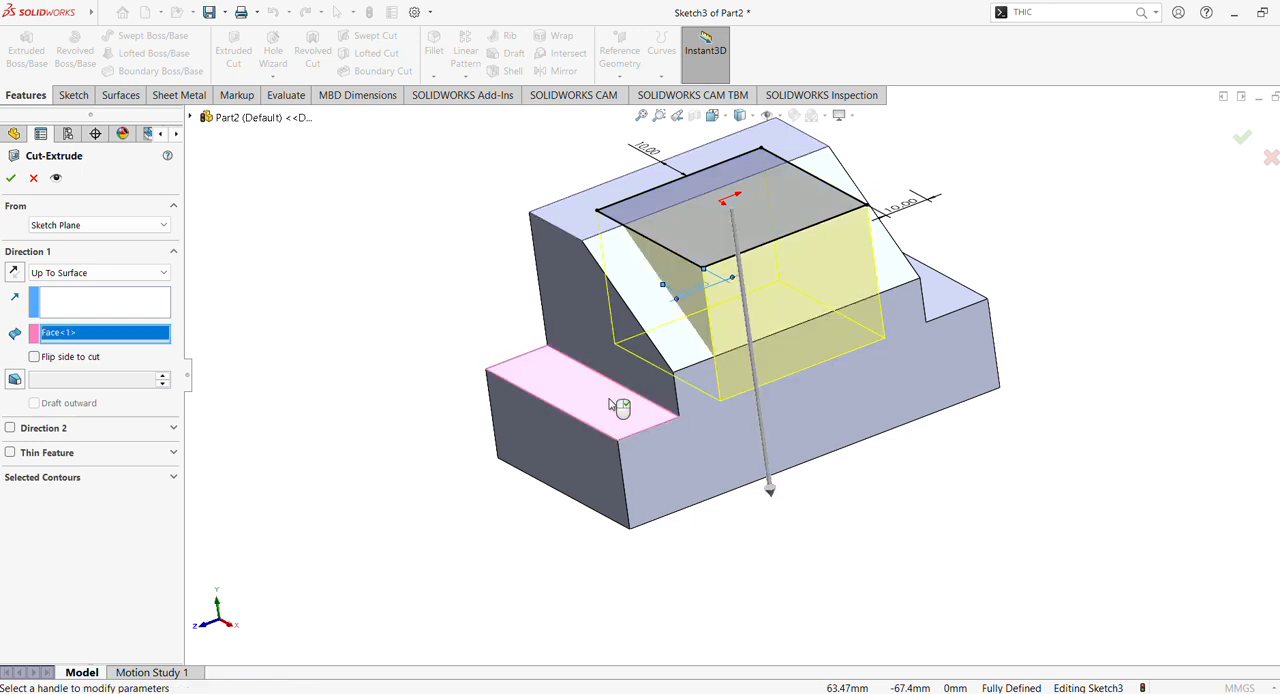
middle_click_drag(449, 386, 481, 392)
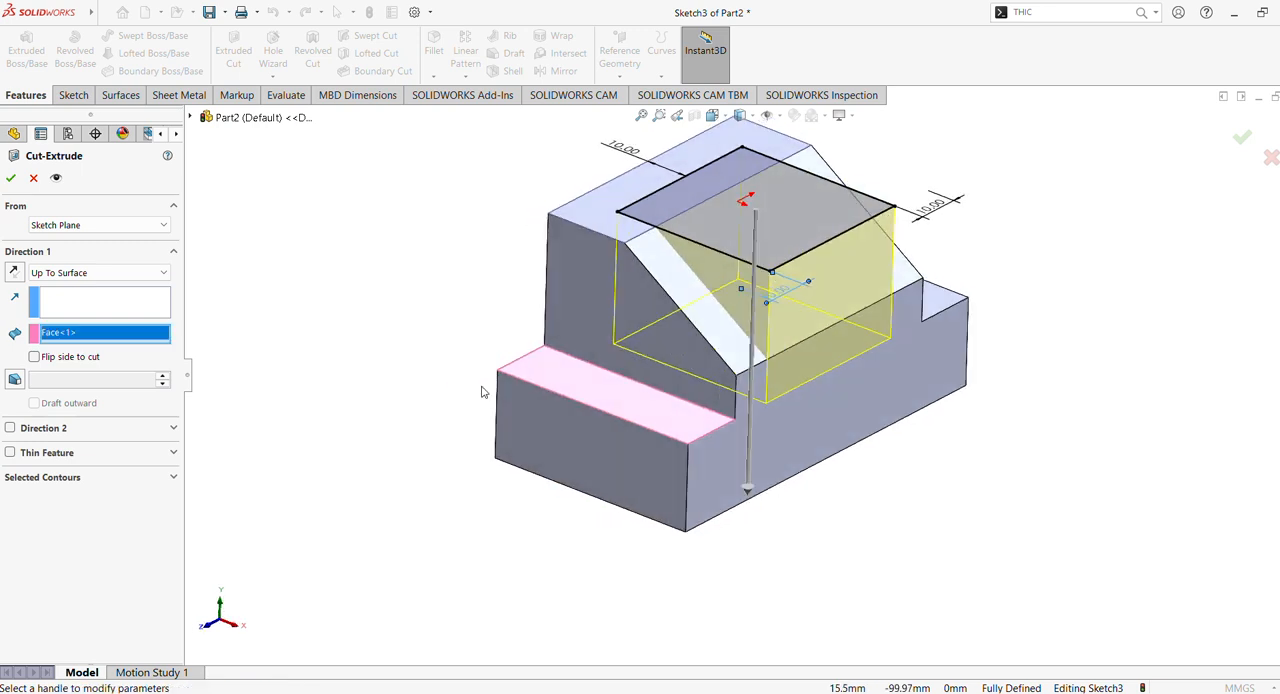
left_click(10, 178)
- Start a sketch on the pocket's floor and draw a circle of about 10.9 mm radius centred on the origin
middle_click_drag(357, 354, 455, 400)
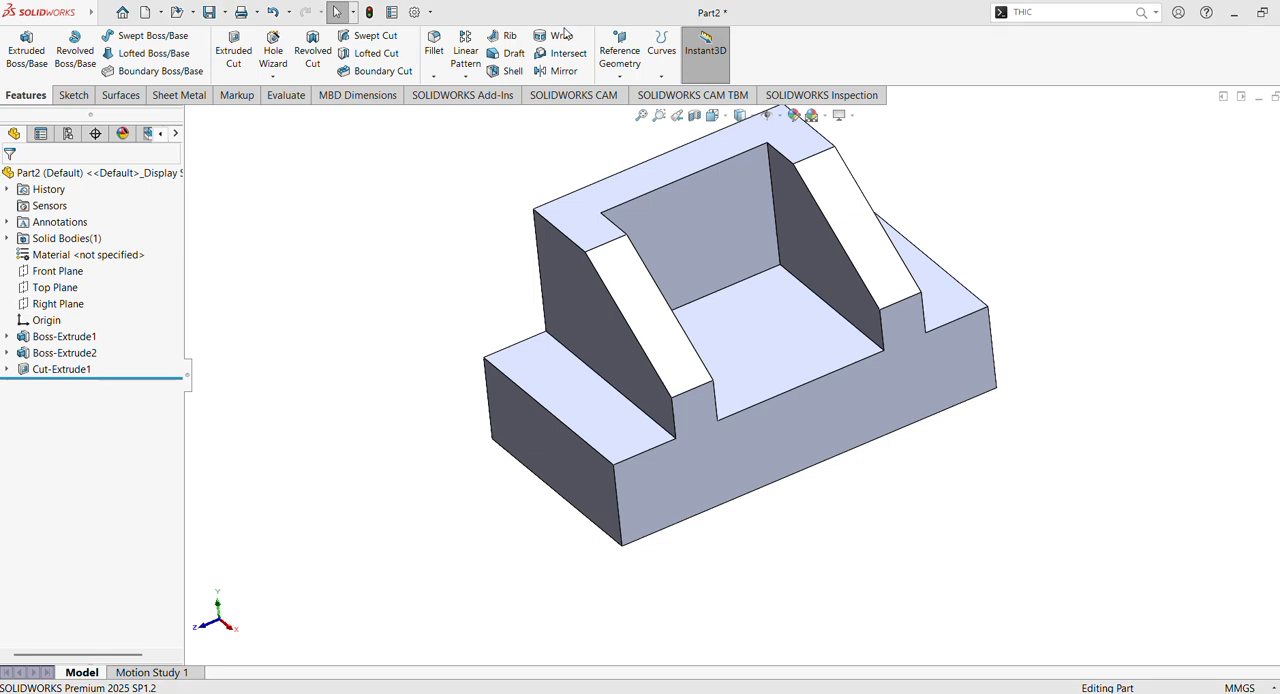
left_click(848, 352)
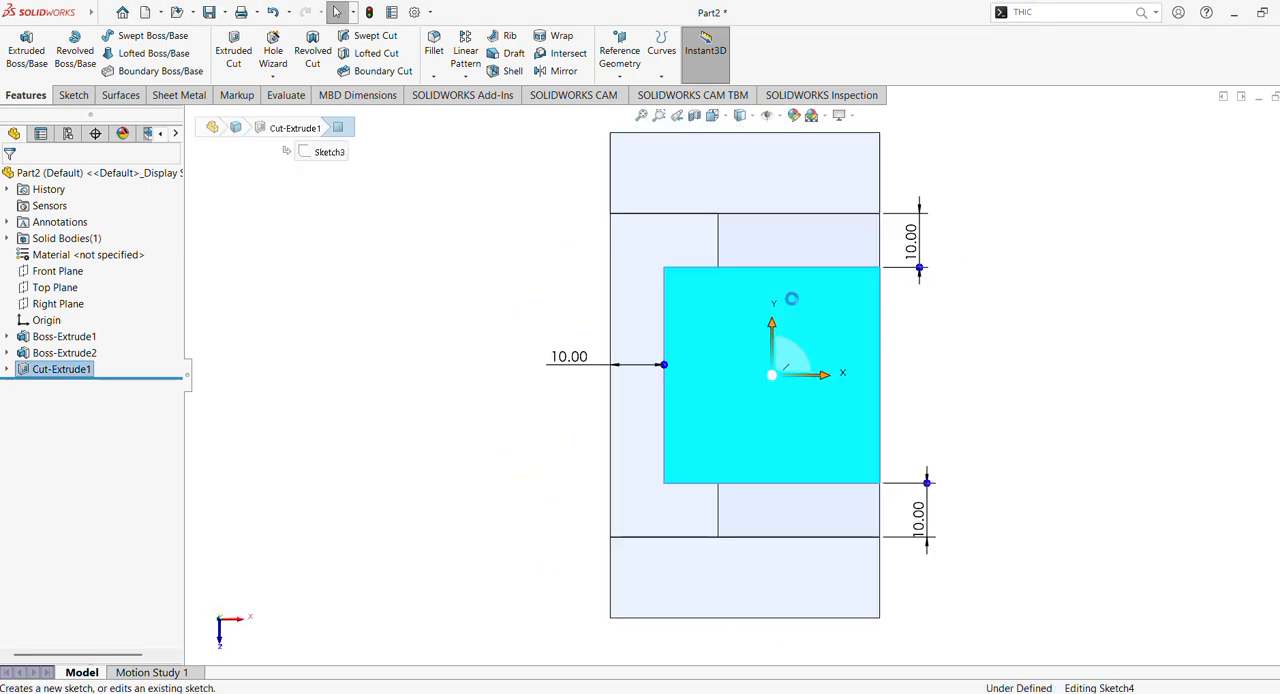
left_click(128, 37)
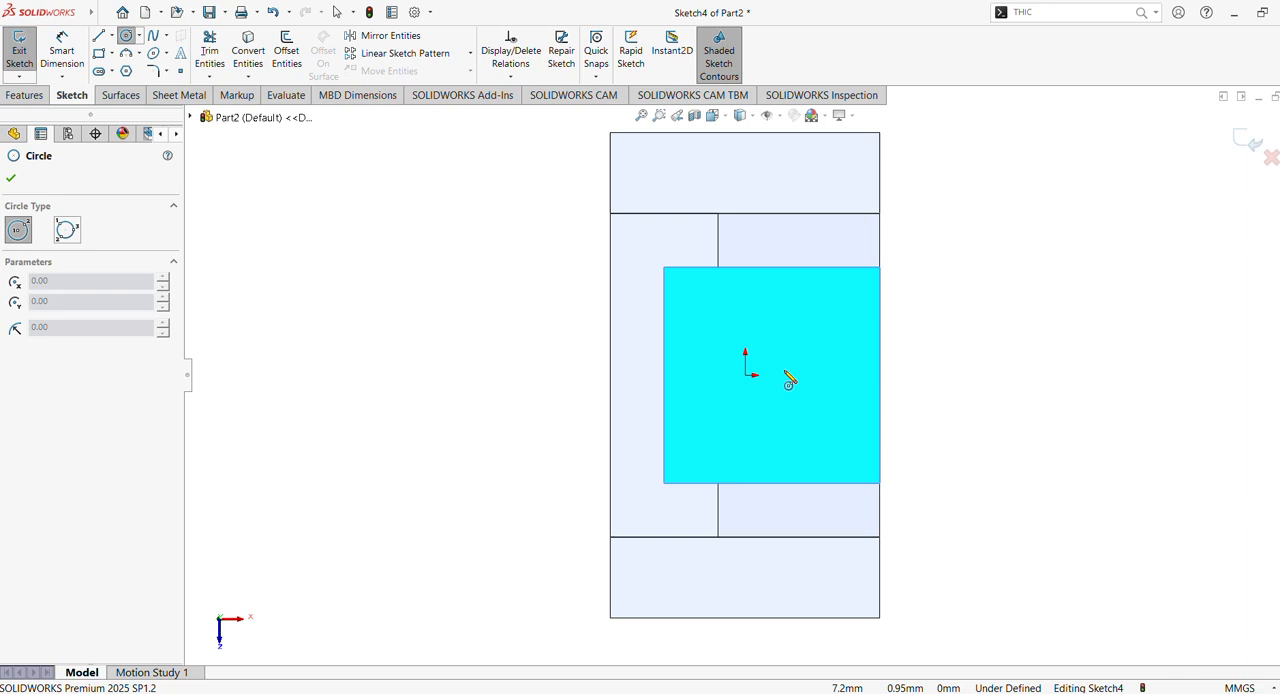
left_click(745, 375)
left_click(787, 336)
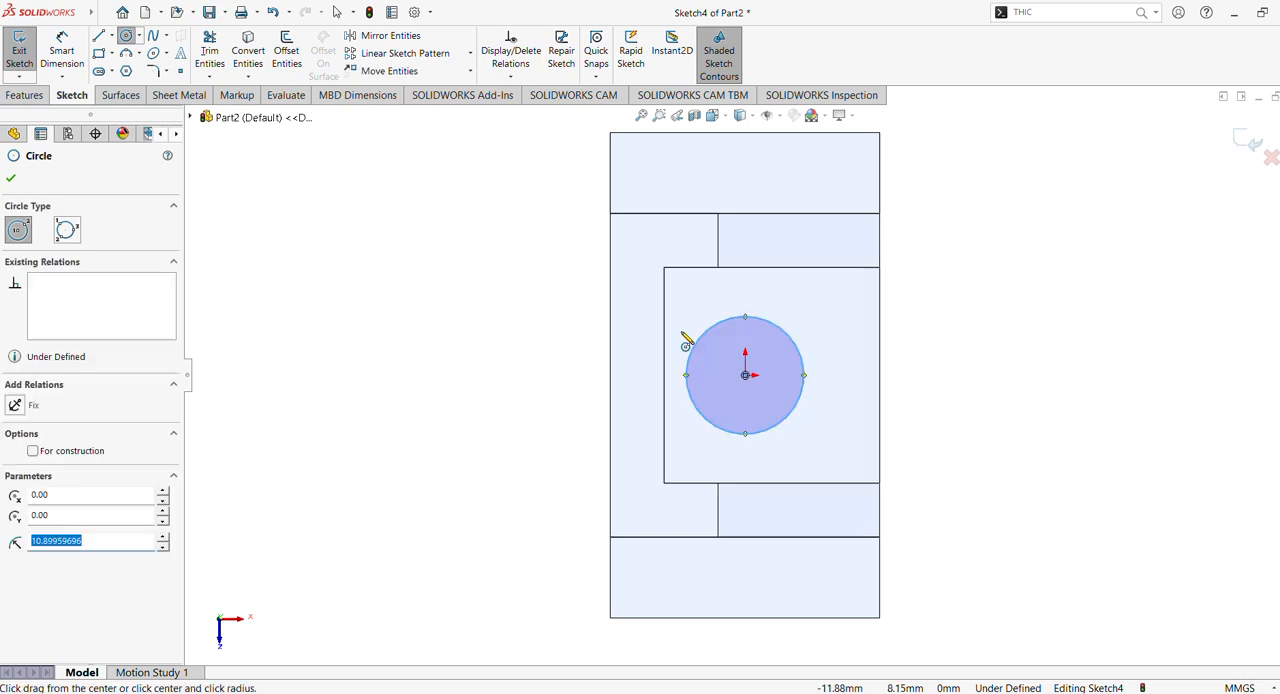
- Dimension the diameter of the circle on the pocket floor to 20 mm
left_click(60, 37)
left_click(803, 375)
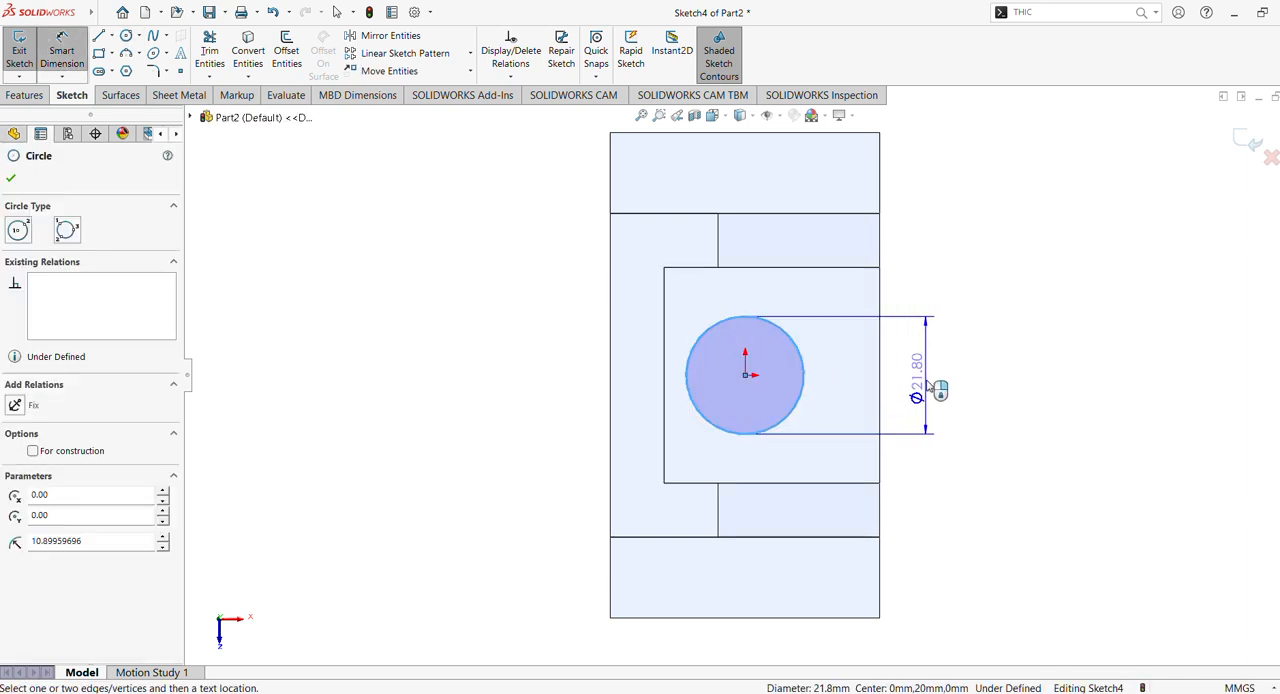
left_click(930, 383)
key("Return")
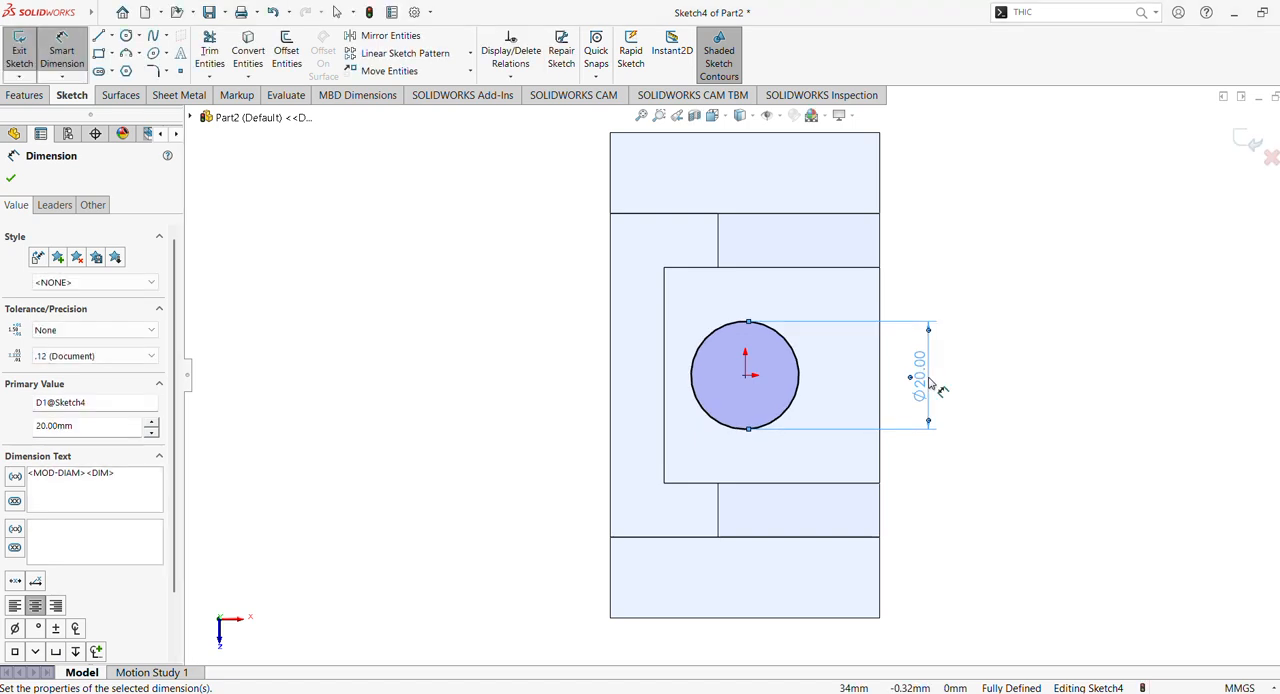
- Cut-extrude the 20 mm circle Through All, making a hole down through the base block
left_click(28, 95)
left_click(236, 56)
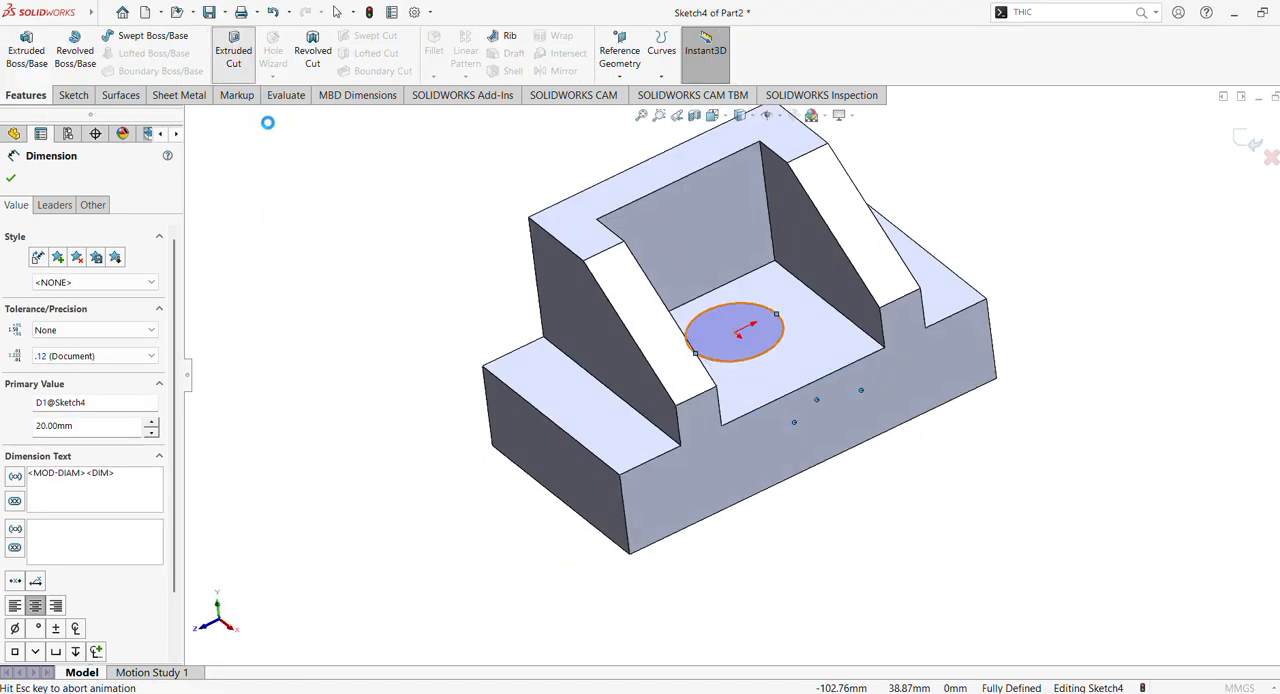
left_click(86, 276)
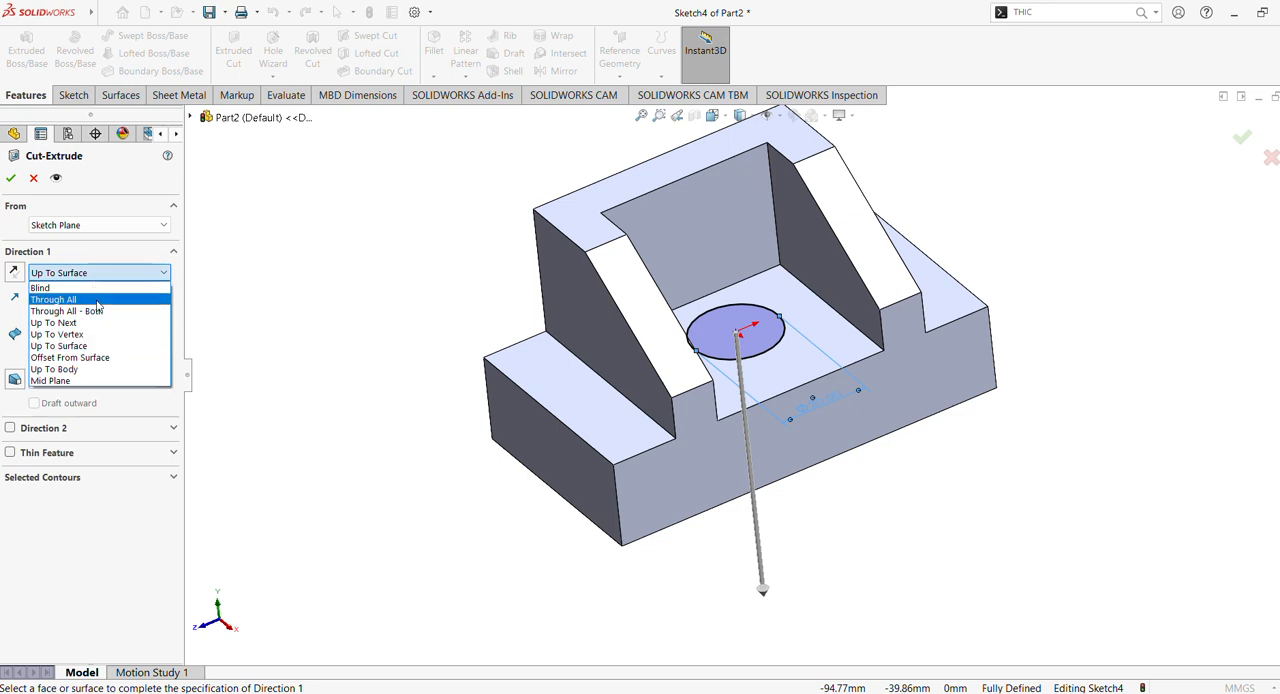
left_click(98, 300)
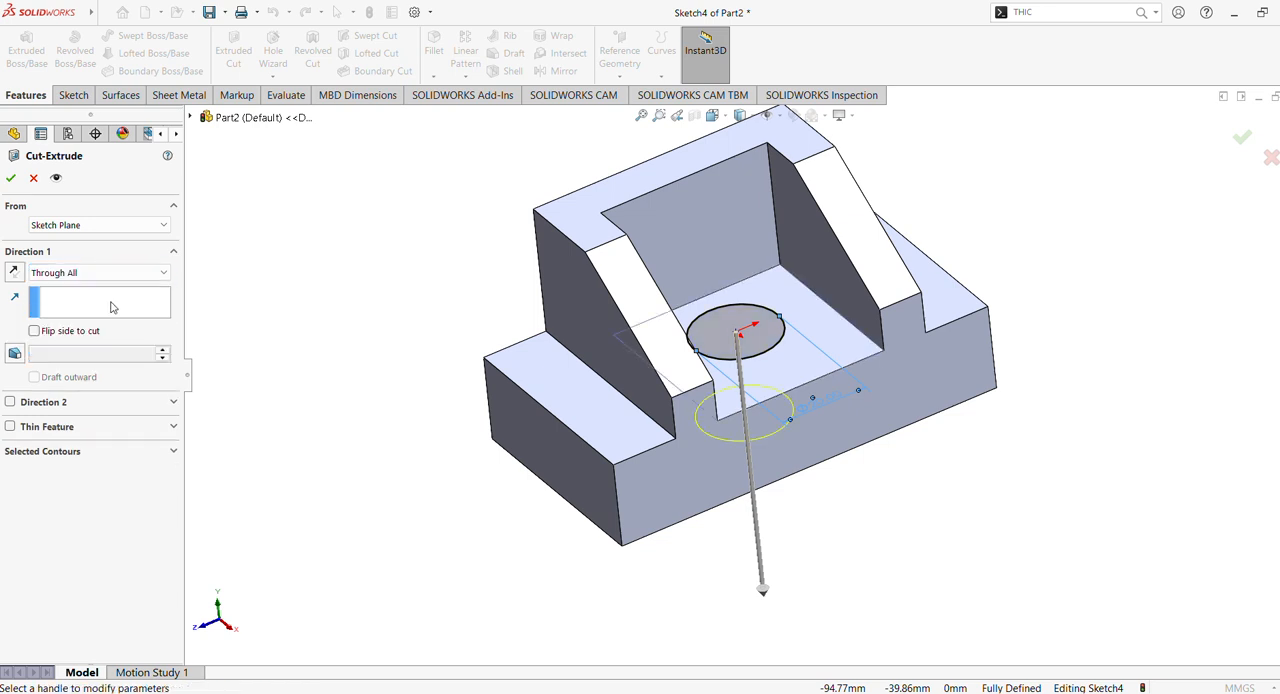
left_click(10, 178)
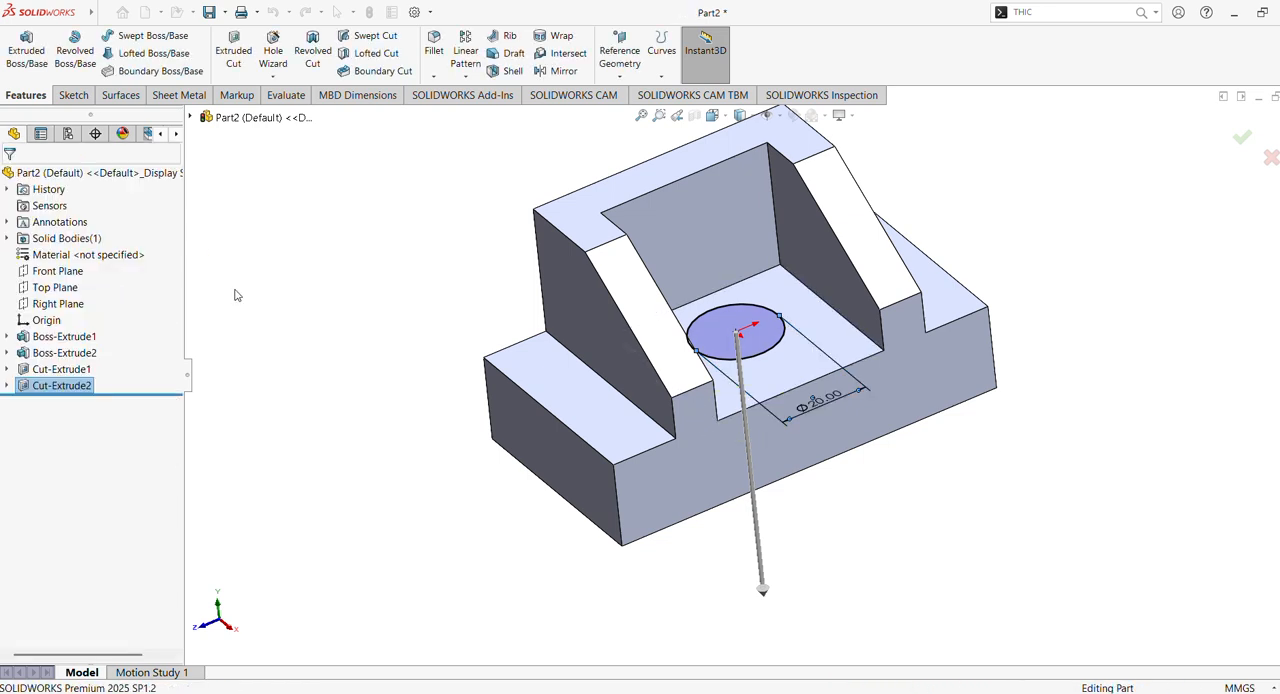
- Start a sketch on the part's tall back face and draw a circle of about 8.4 mm radius, centred about 44 mm above the origin
mouse_move(240, 294)
middle_mouse_down()
mouse_move(329, 437)
mouse_move(317, 343)
middle_mouse_up()
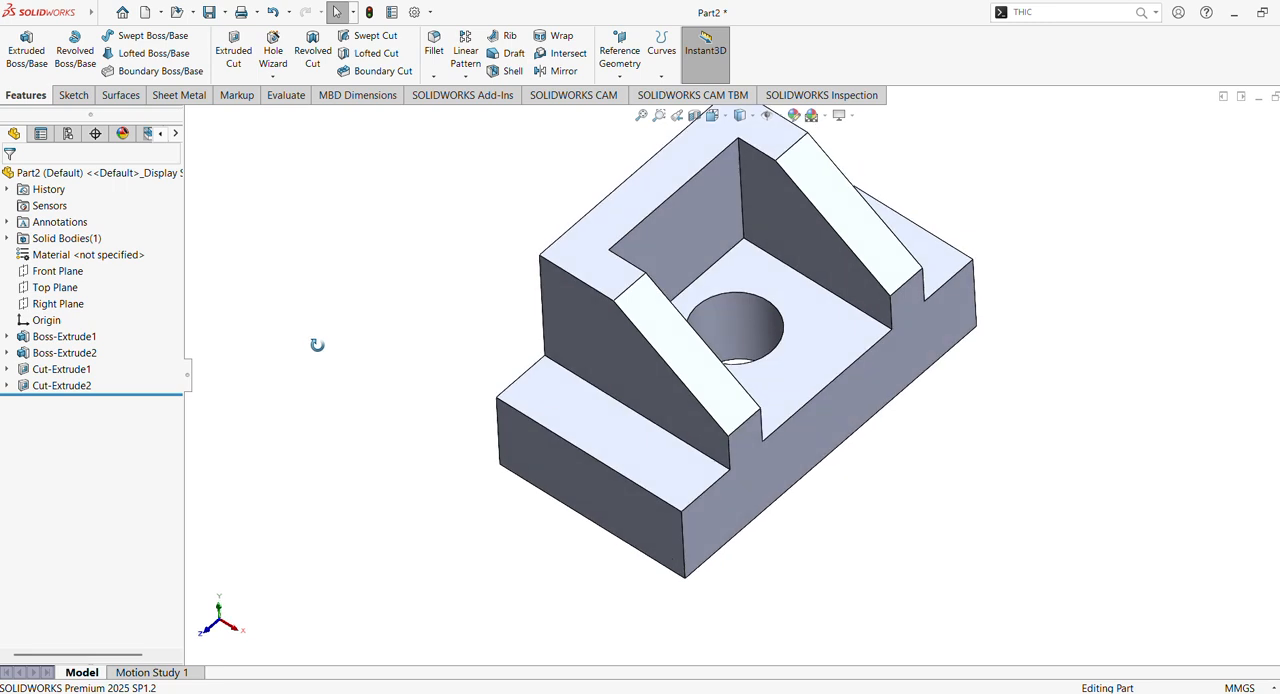
middle_click_drag(509, 149, 651, 314)
left_click(651, 314)
left_click(706, 264)
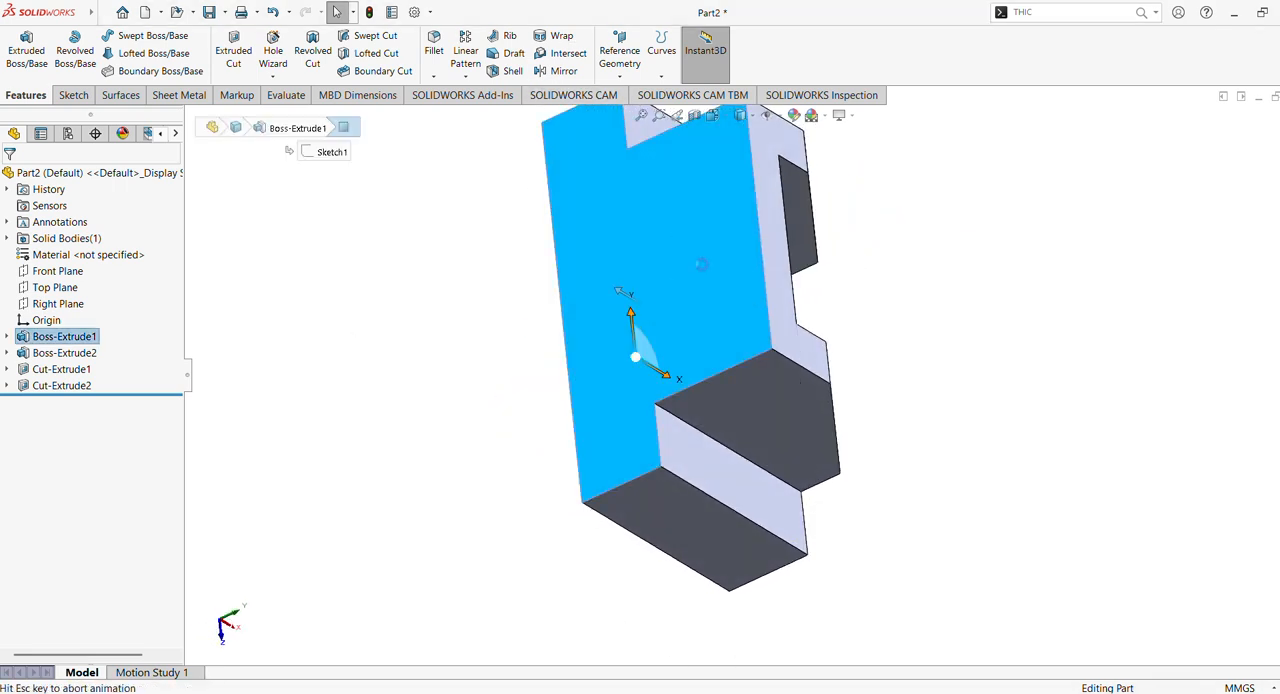
left_click(125, 35)
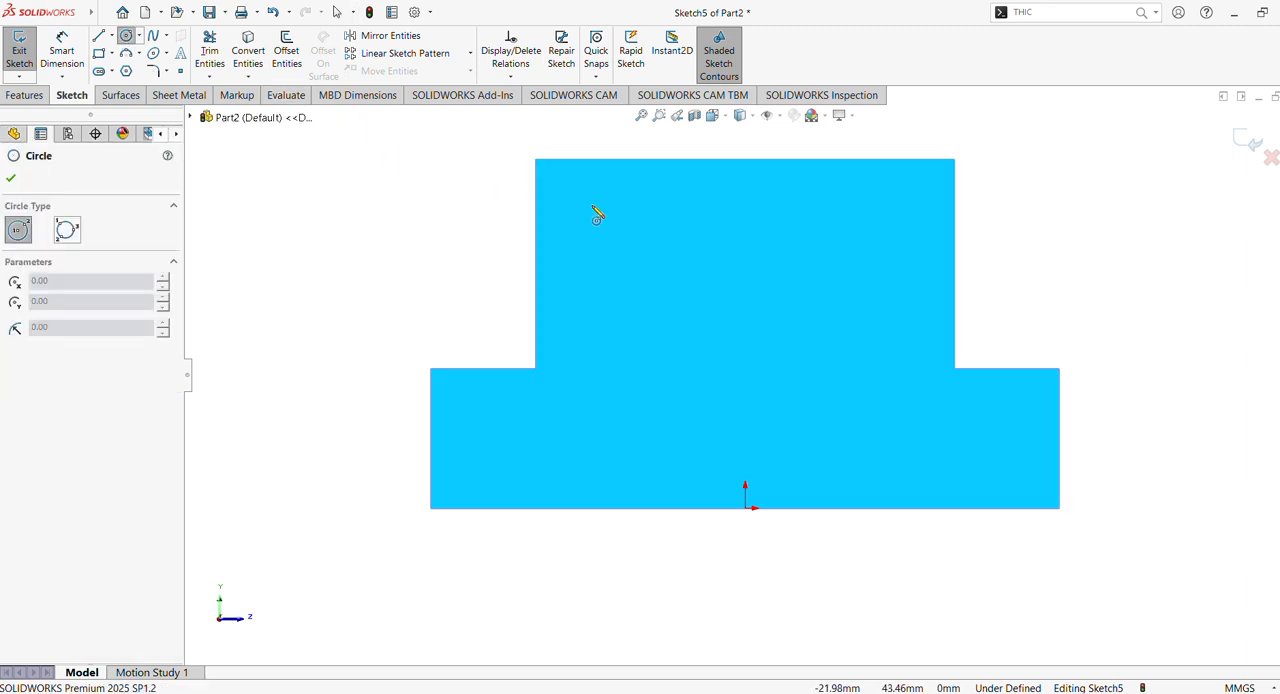
left_click(745, 200)
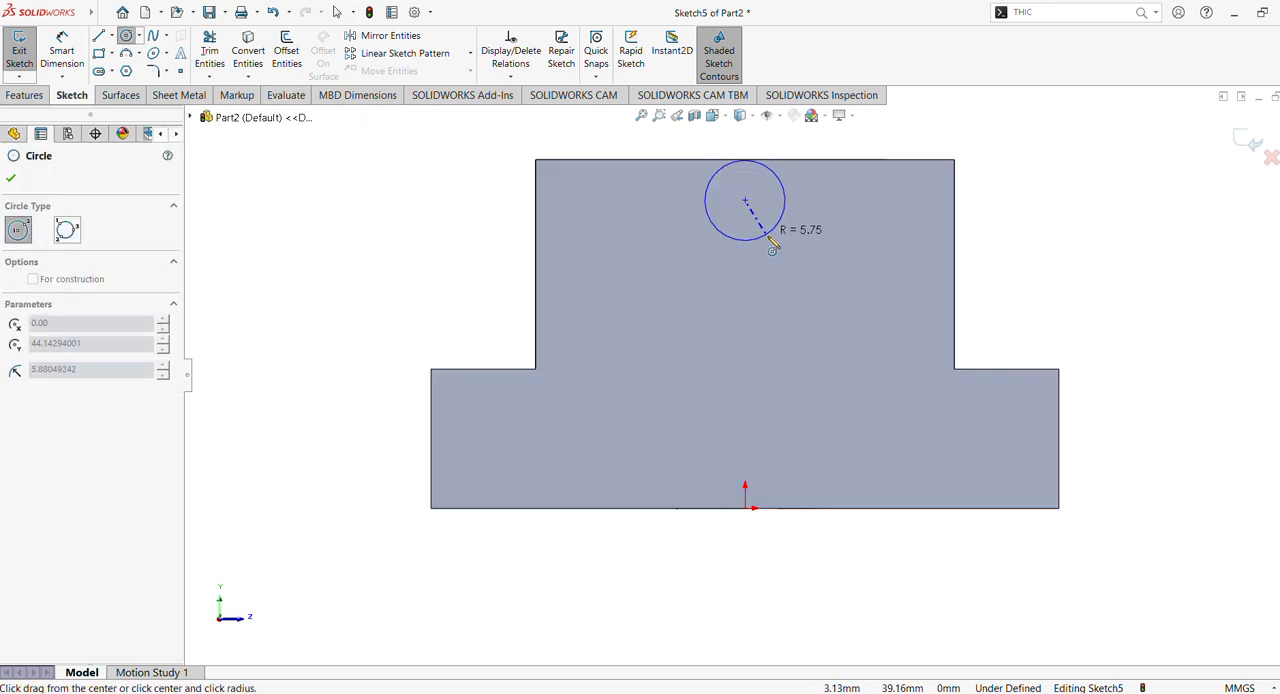
left_click(777, 251)
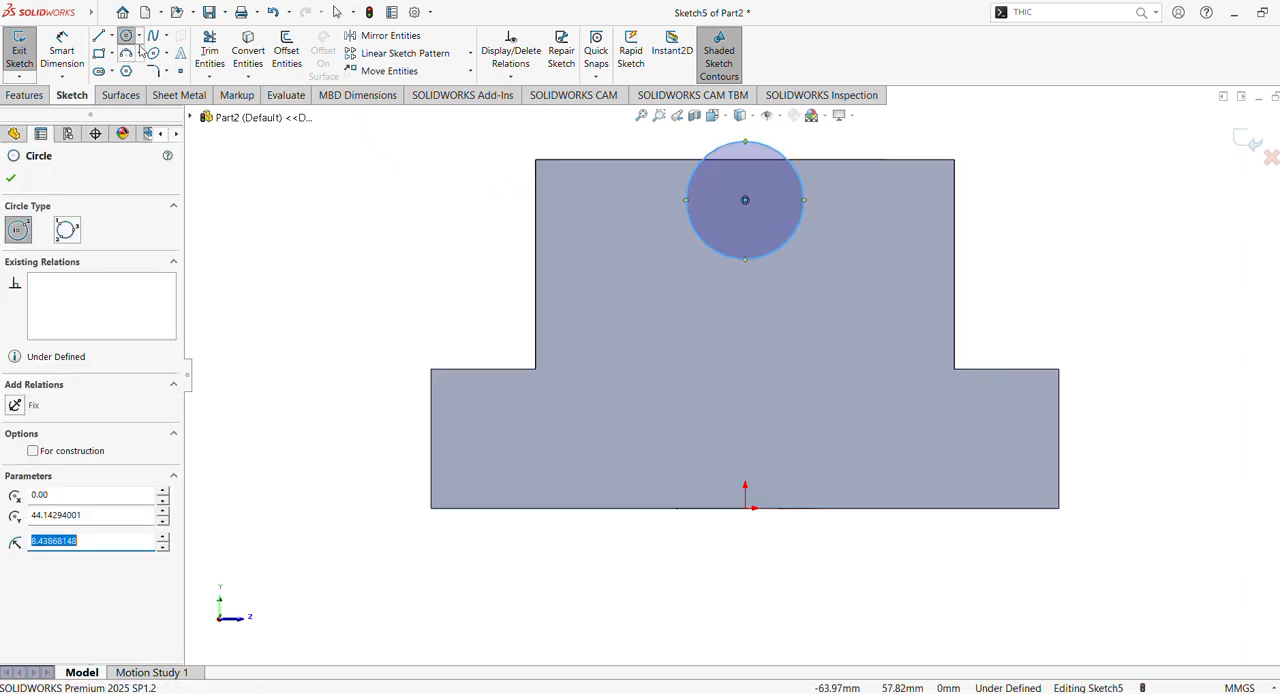
left_click(64, 58)
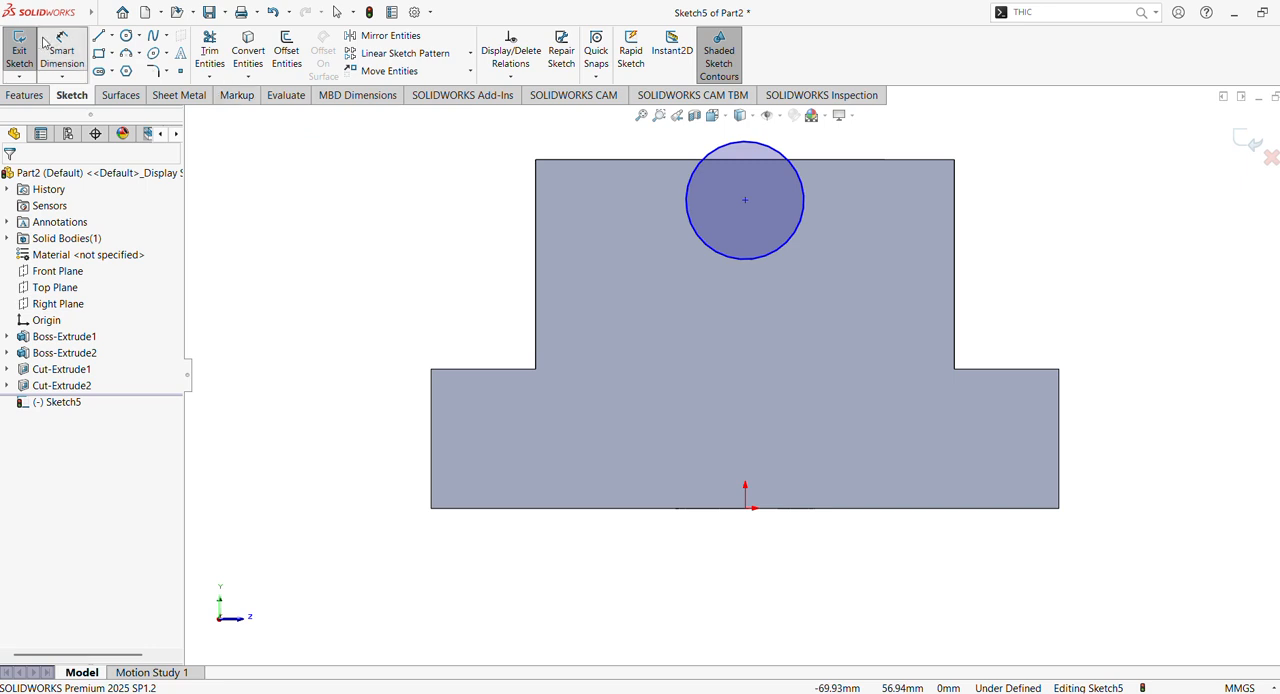
left_click(98, 37)
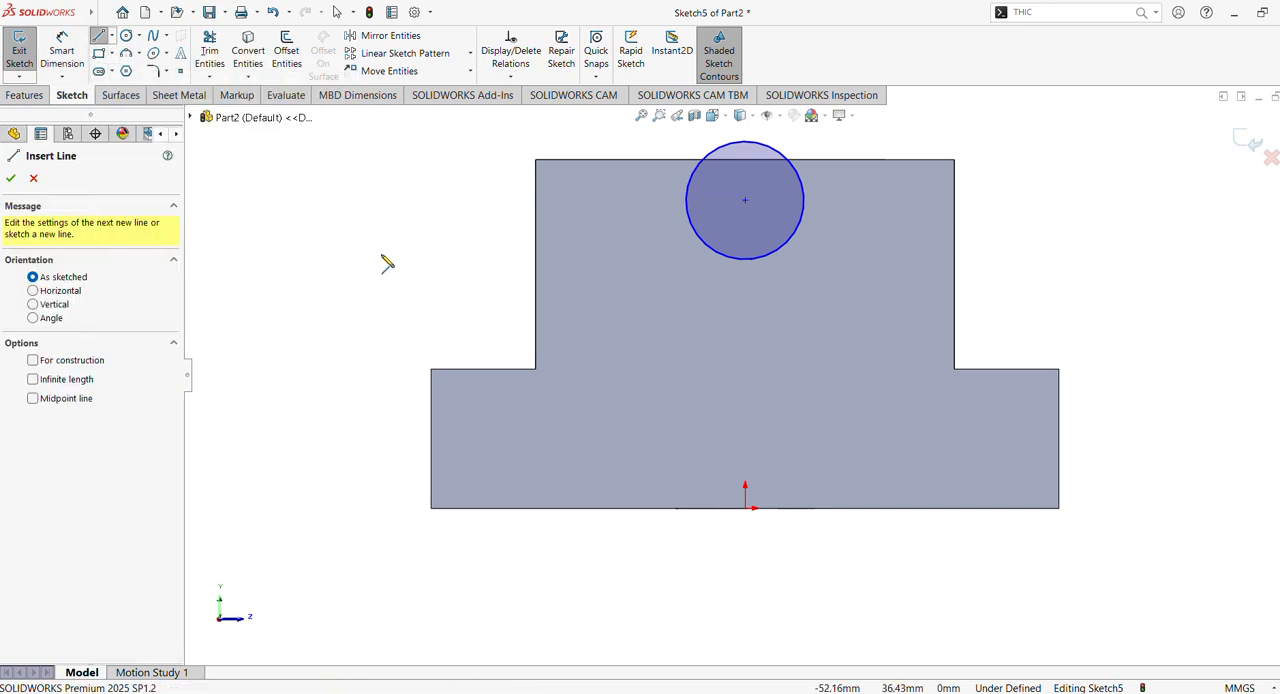
left_click(390, 200)
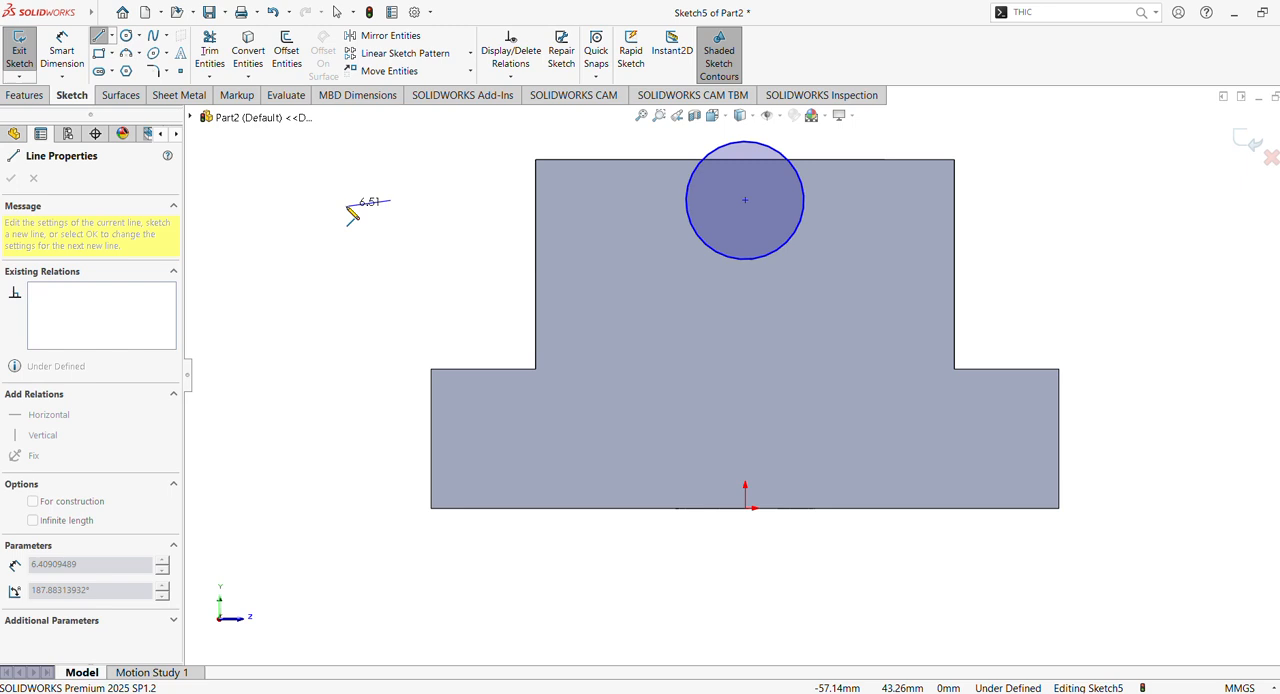
left_click(453, 217)
key("Escape")
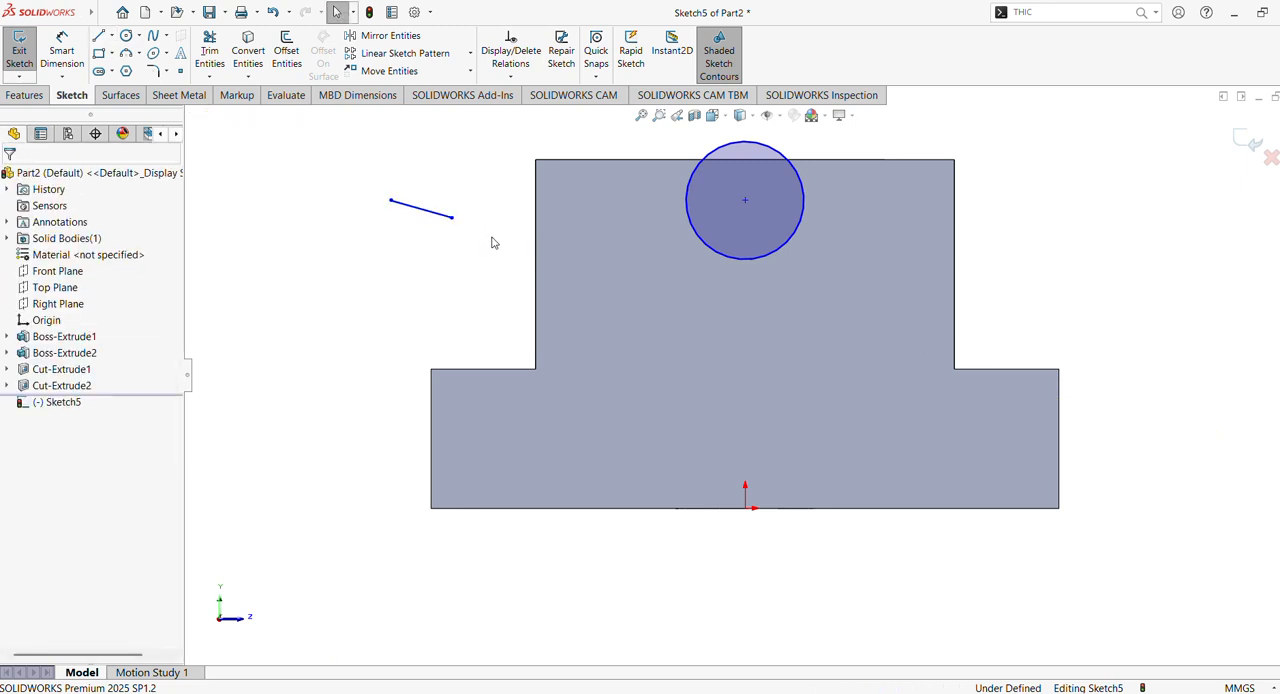
key("ctrl+z")
- Move the circle's centre down to about 36 mm above the origin and dimension its diameter to 10 mm
left_click_drag(745, 200, 745, 256)
key("Escape")
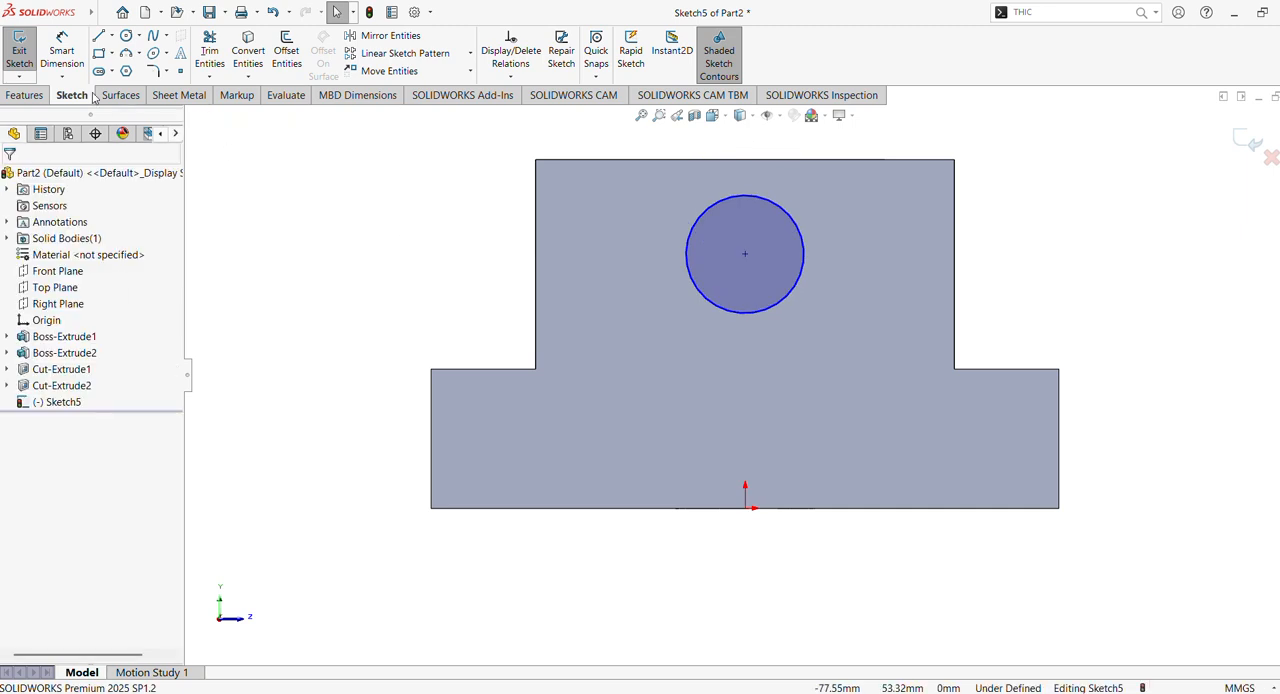
left_click(61, 55)
left_click(745, 314)
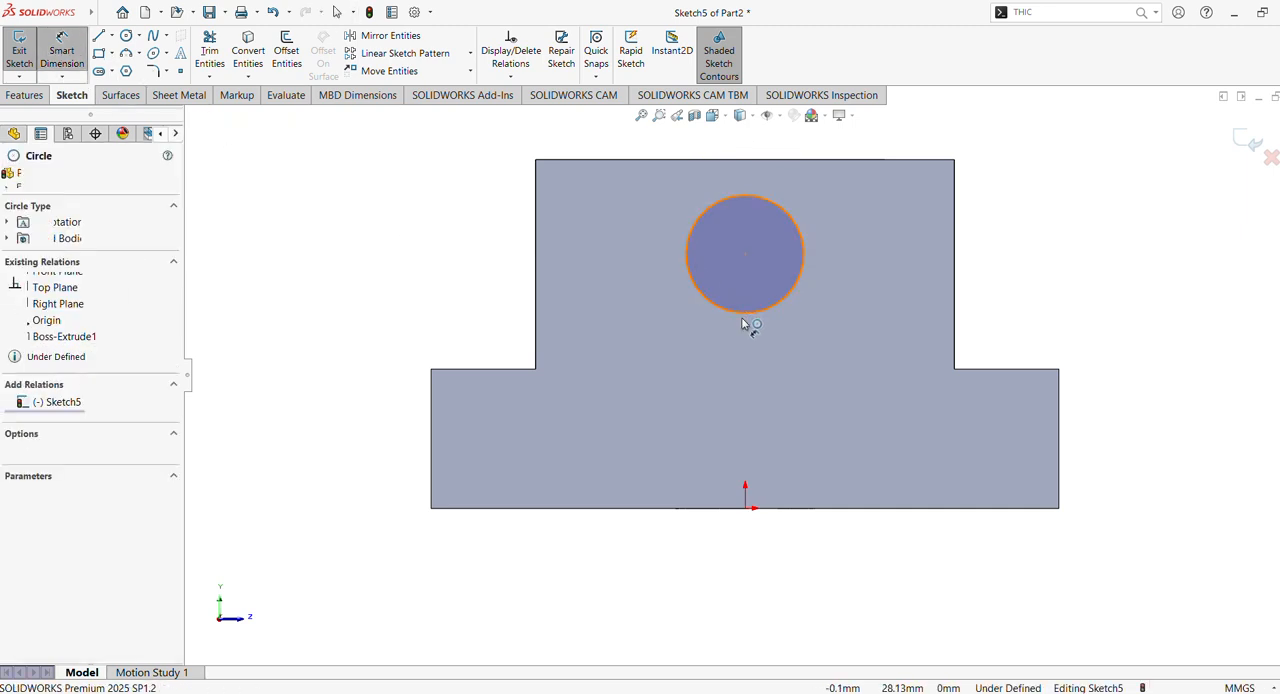
left_click(745, 370)
type("10")
key("Return")
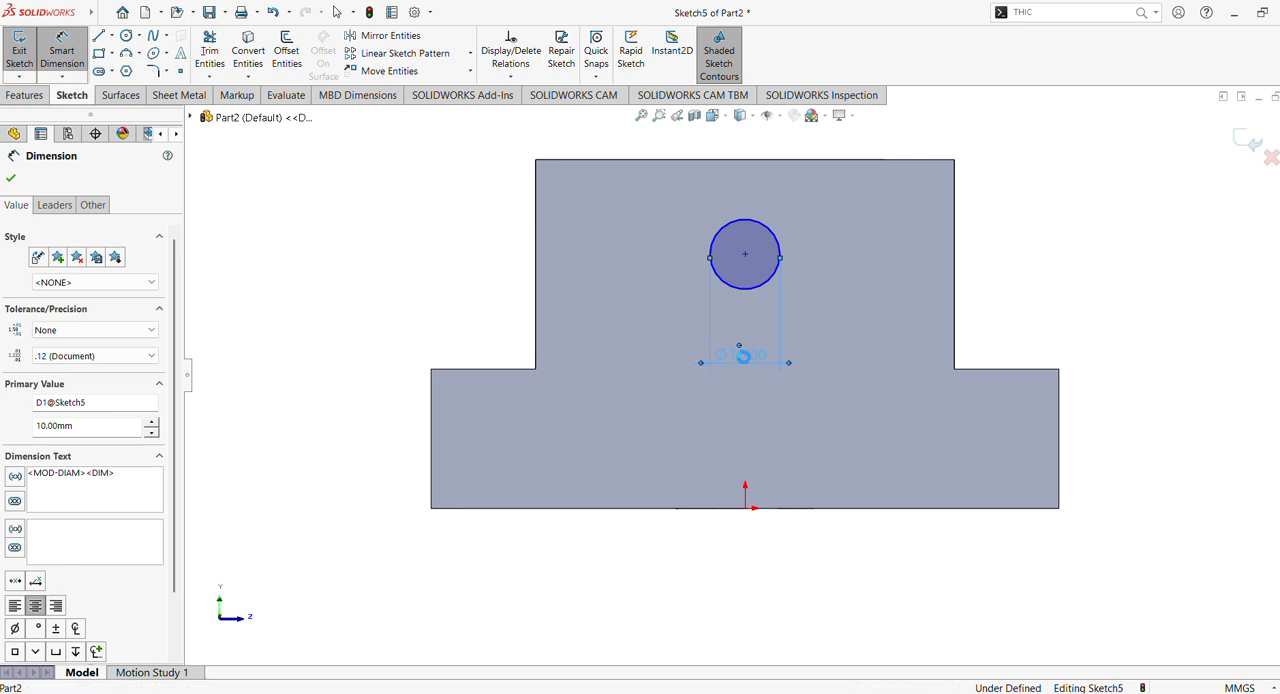
- Change the back-face circle's diameter to 20 mm
double_click(743, 356)
type("20")
key("Return")
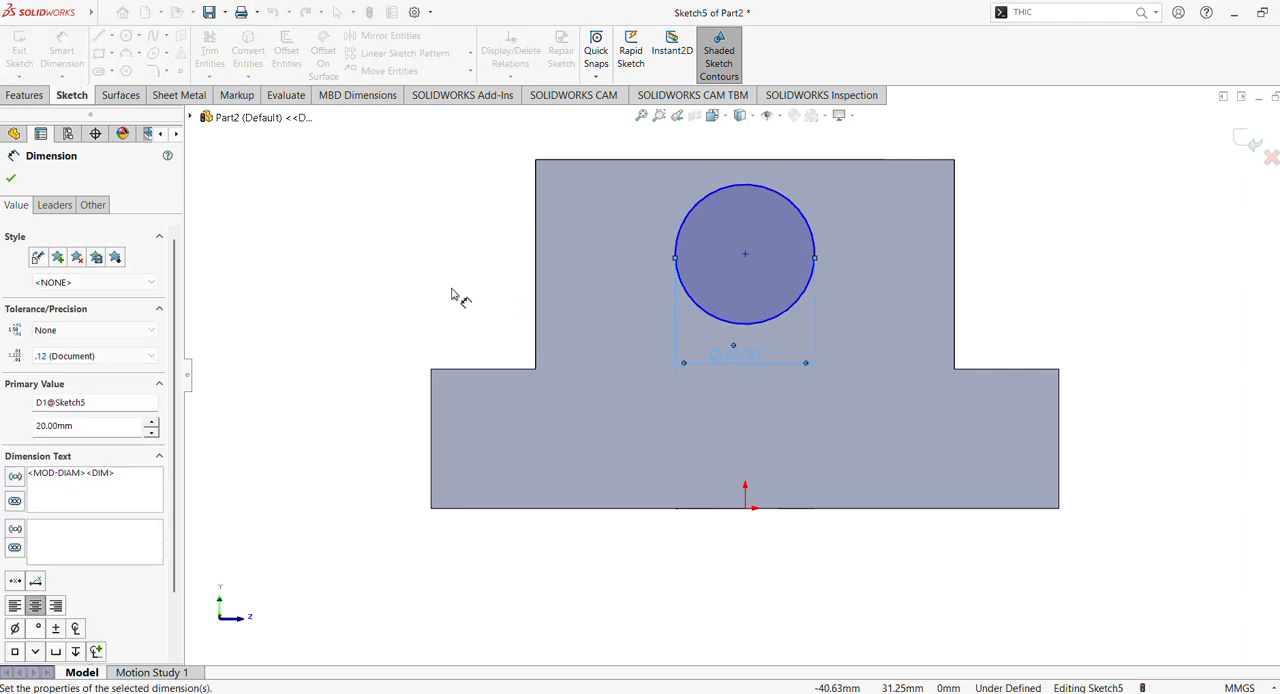
left_click(11, 180)
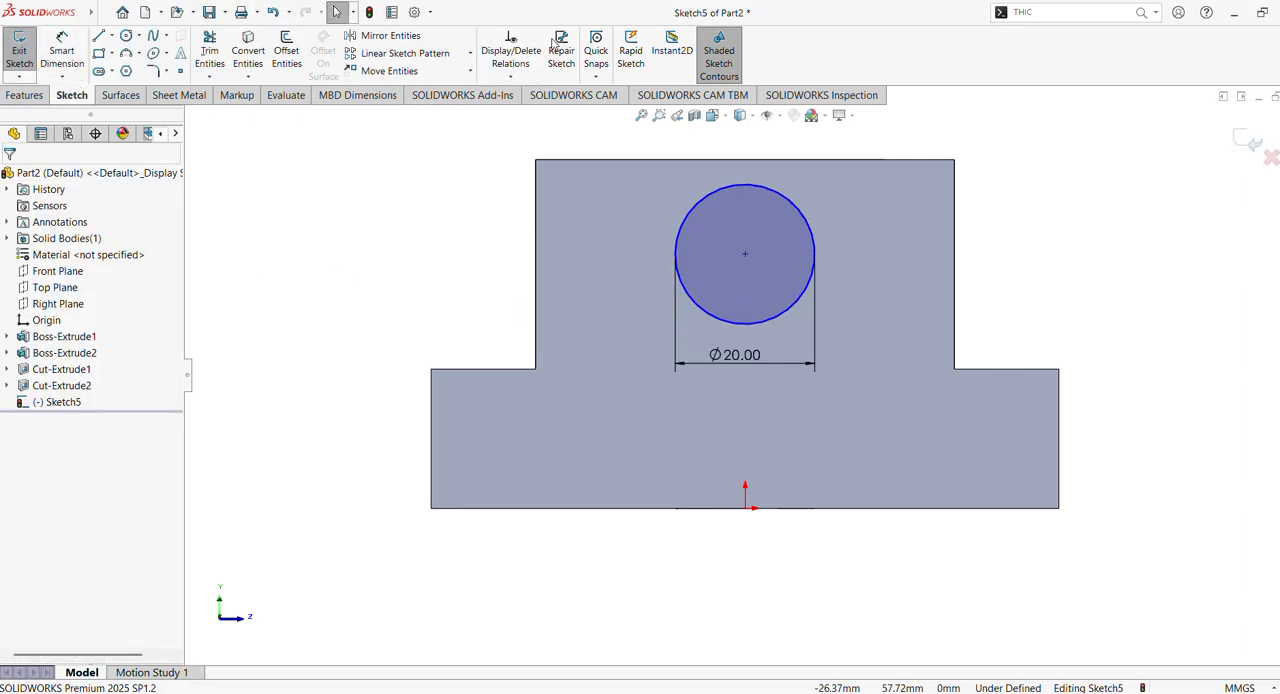
- Add a Vertical relation between the circle's centre and the origin
left_click(746, 253)
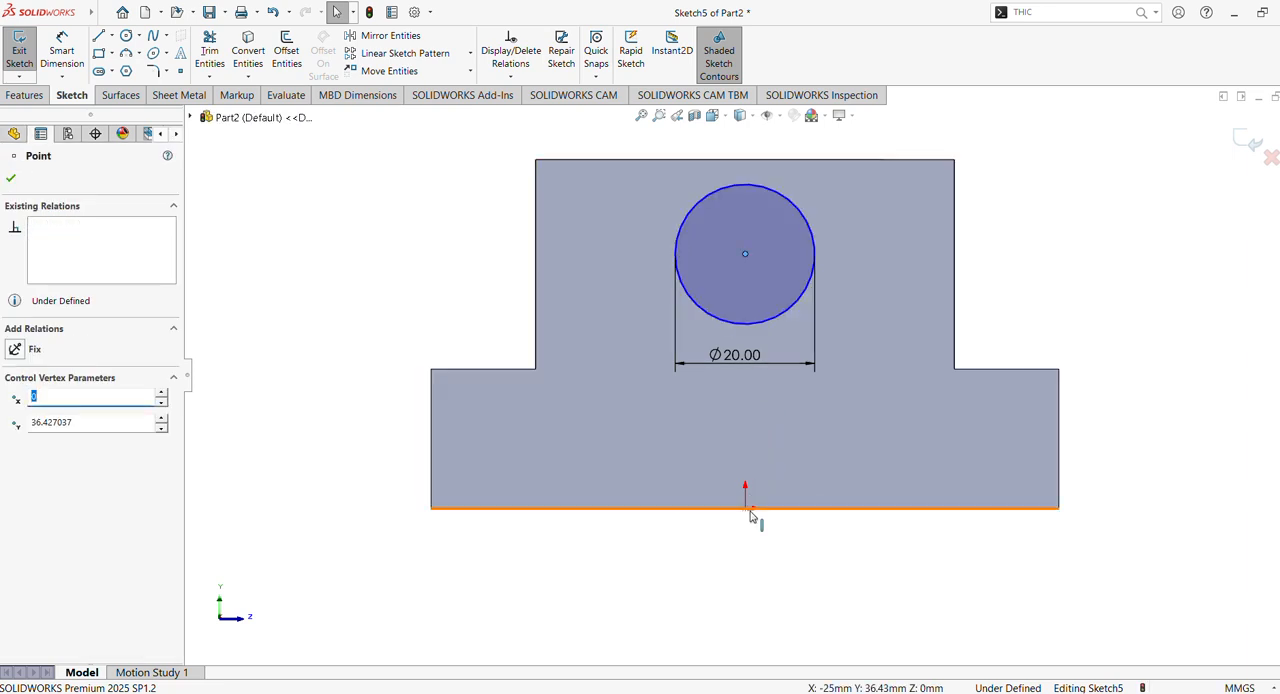
left_click(746, 508, "ctrl")
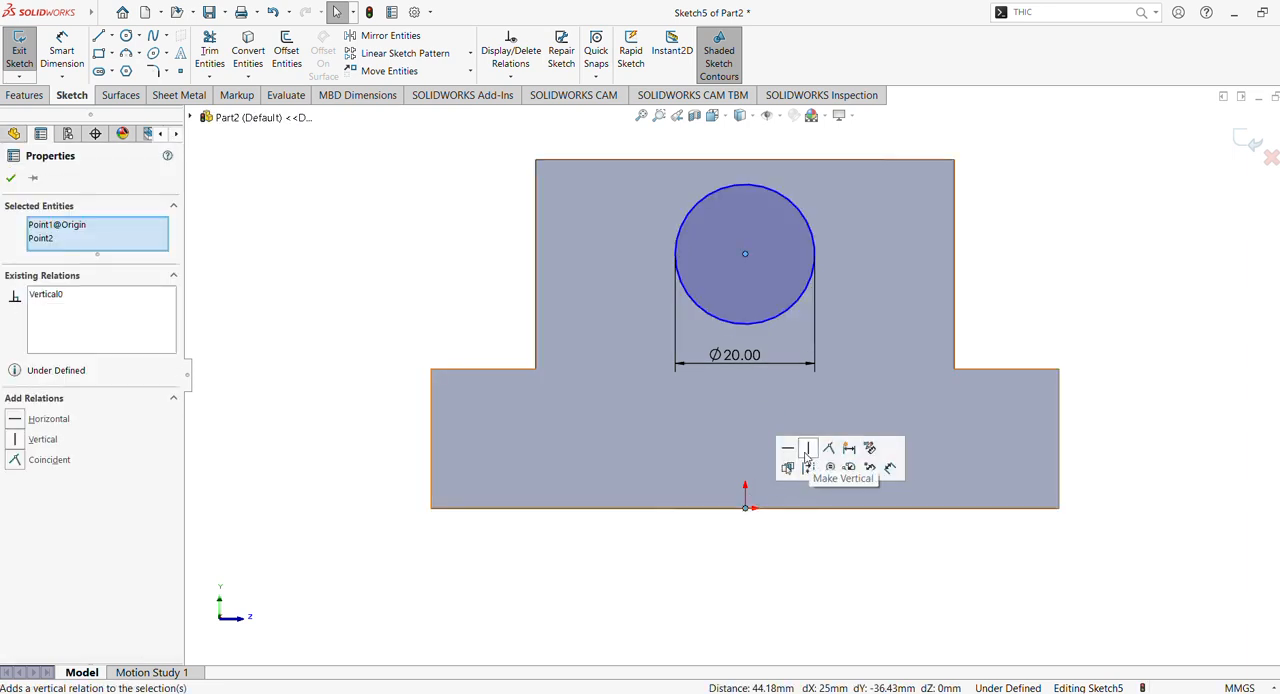
left_click(10, 179)
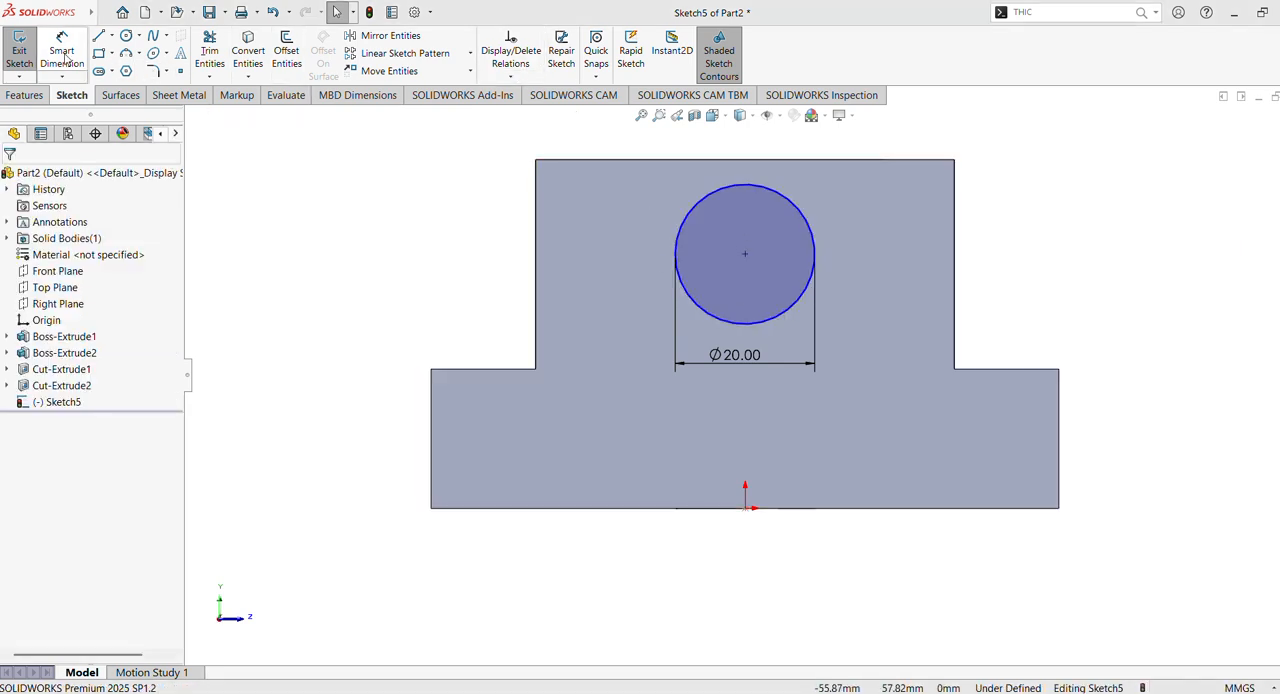
- Draw two slanted lines, each about 10 to 11 mm long, from the boss's top edge down to opposite sides of the circle
left_click(100, 37)
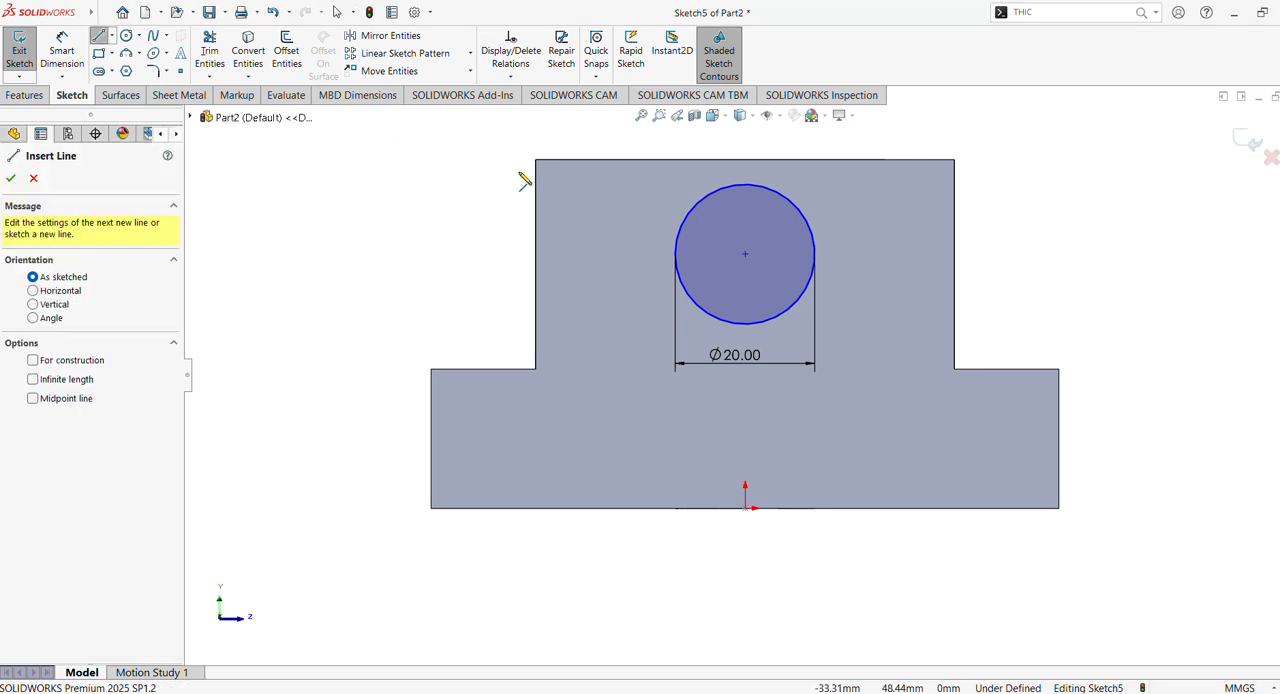
left_click(668, 161)
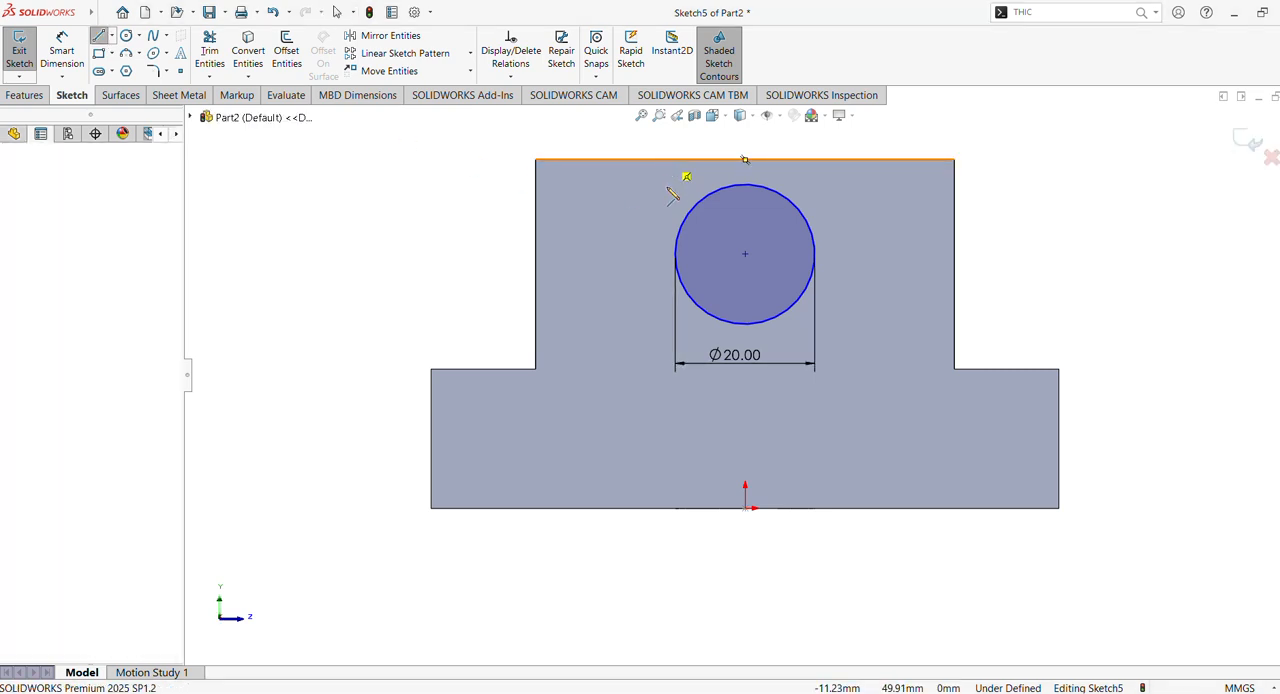
left_click(678, 253)
key("Escape")
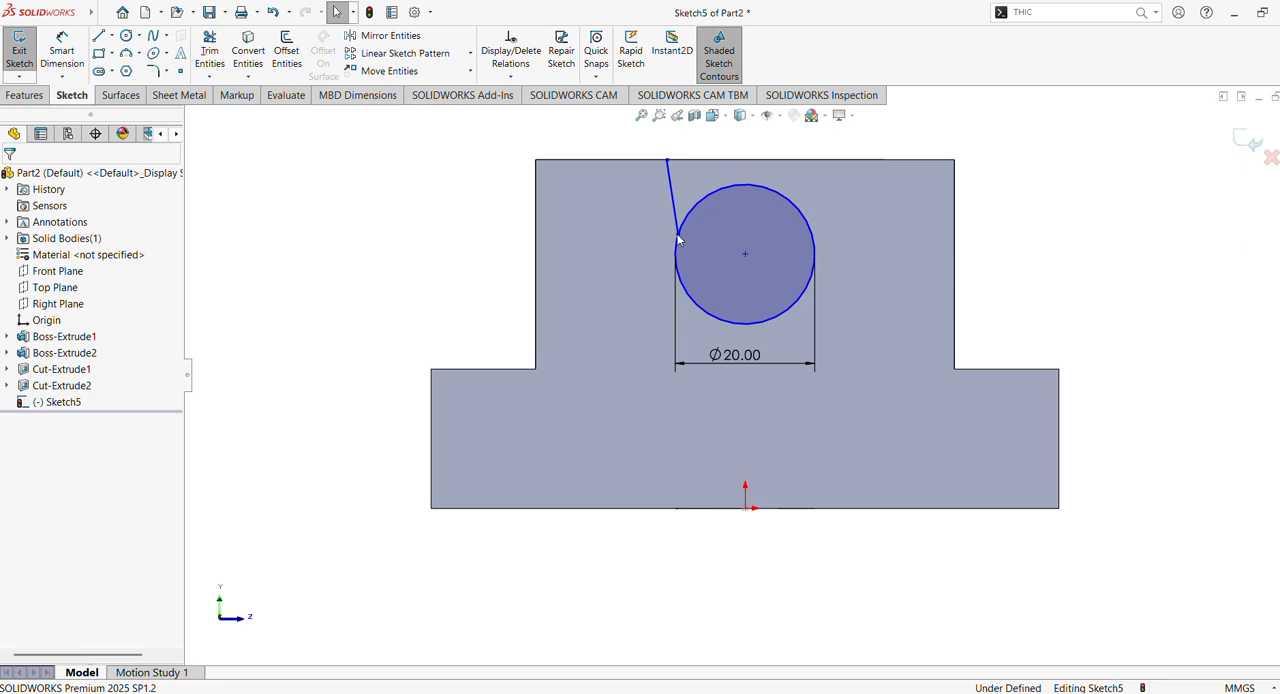
left_click(99, 37)
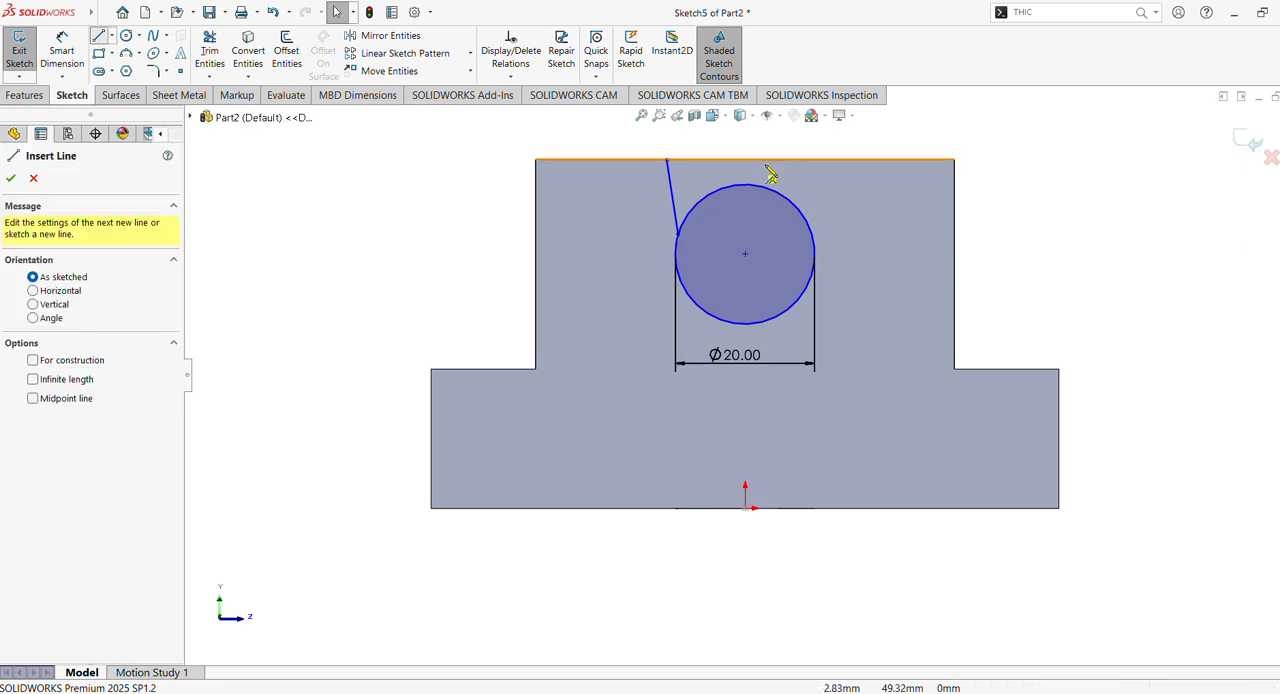
left_click(829, 160)
left_click(816, 234)
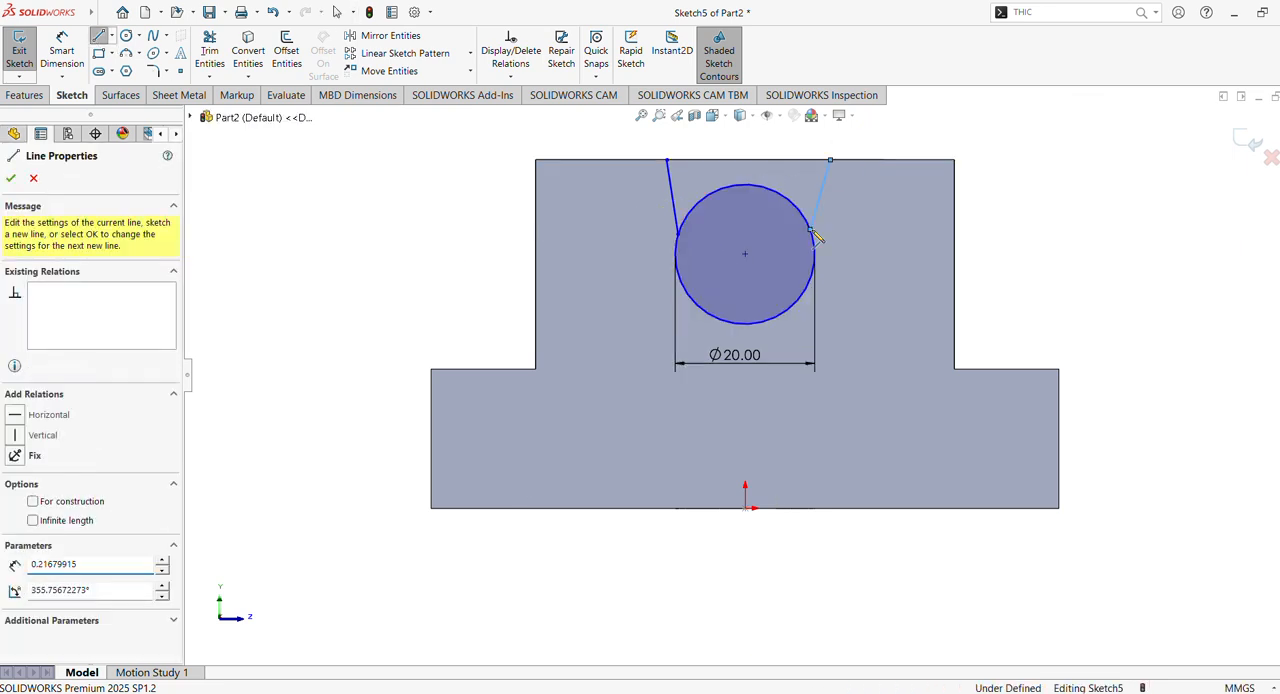
key("Escape")
- Make both slanted lines beside the circle vertical
left_click(823, 198)
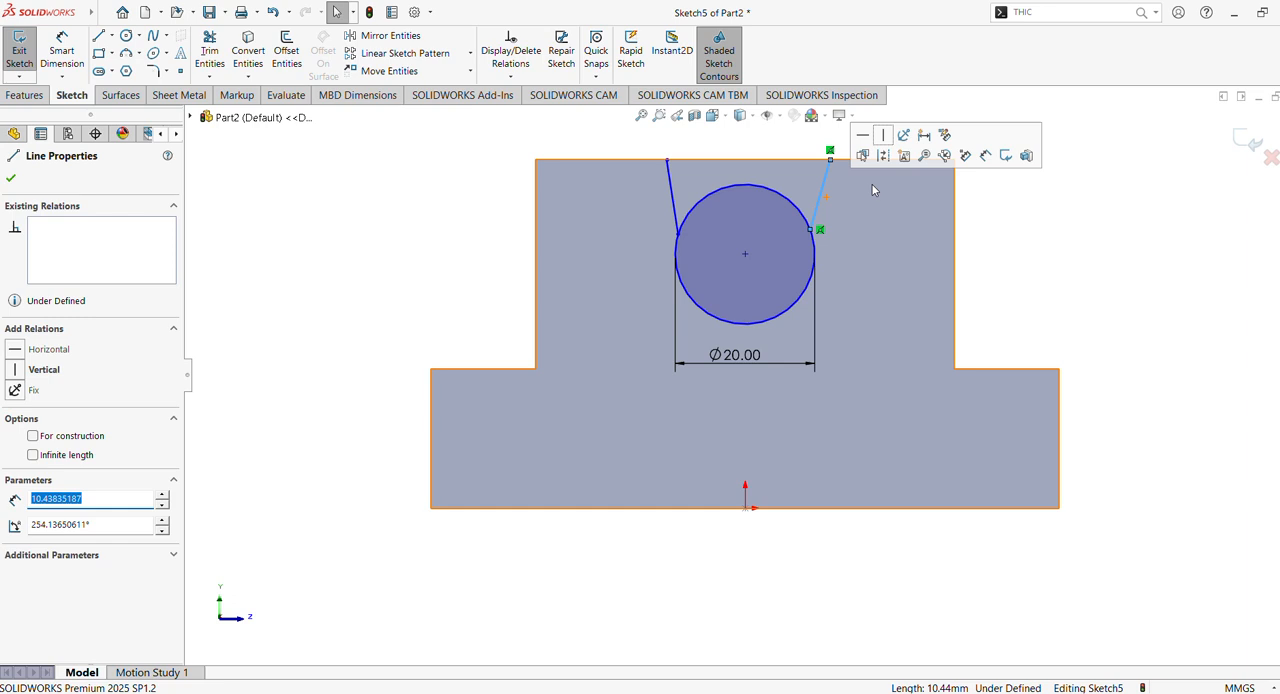
left_click(883, 134)
left_click(674, 192)
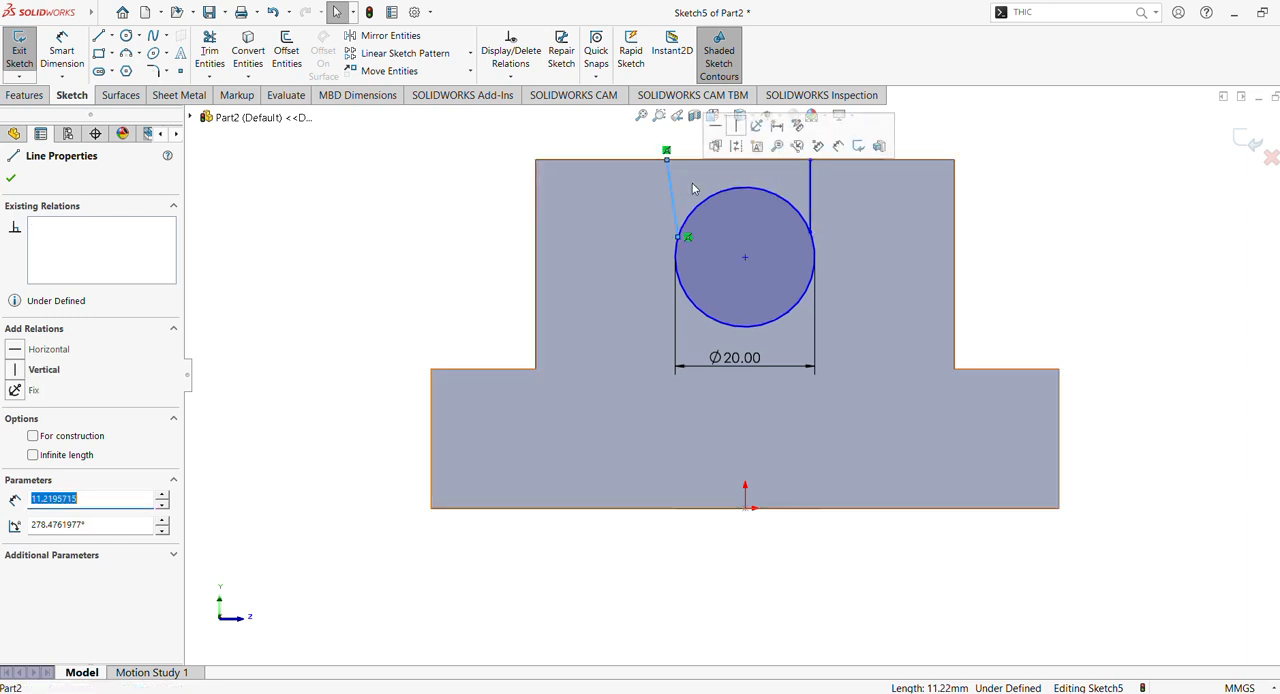
left_click(736, 129)
left_click(447, 213)
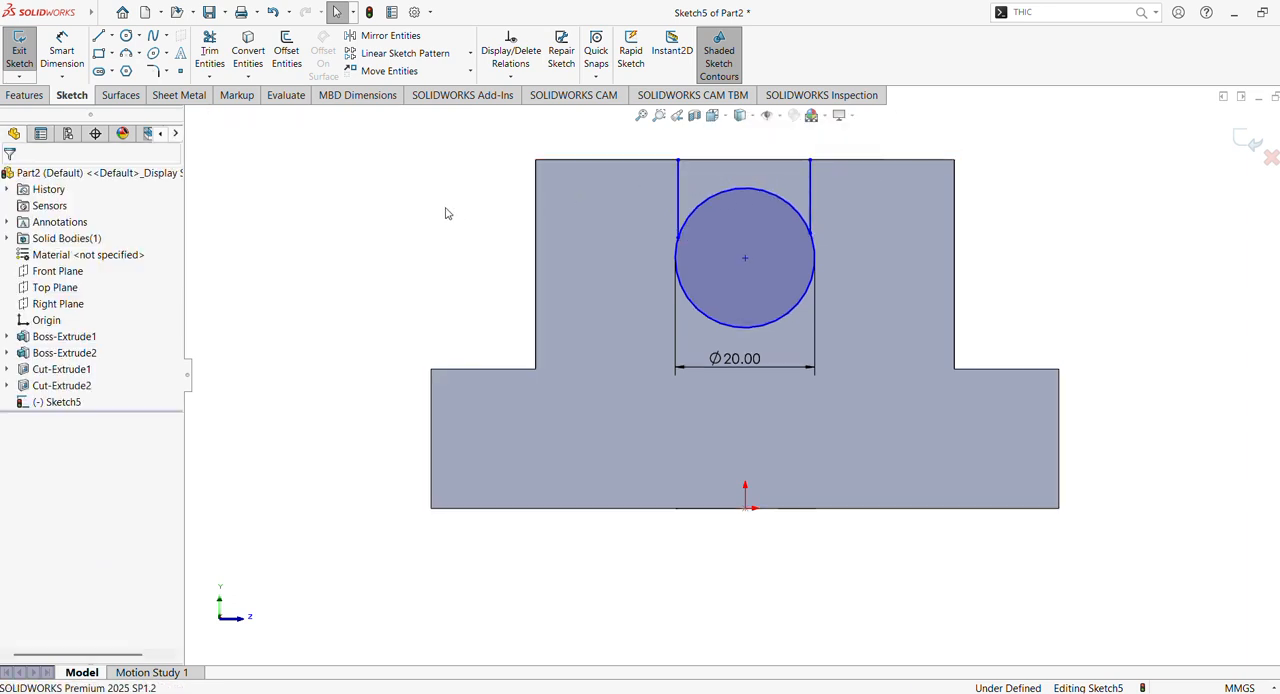
- Dimension the length of the right-hand vertical line to 10 mm
left_click(62, 50)
left_click(812, 197)
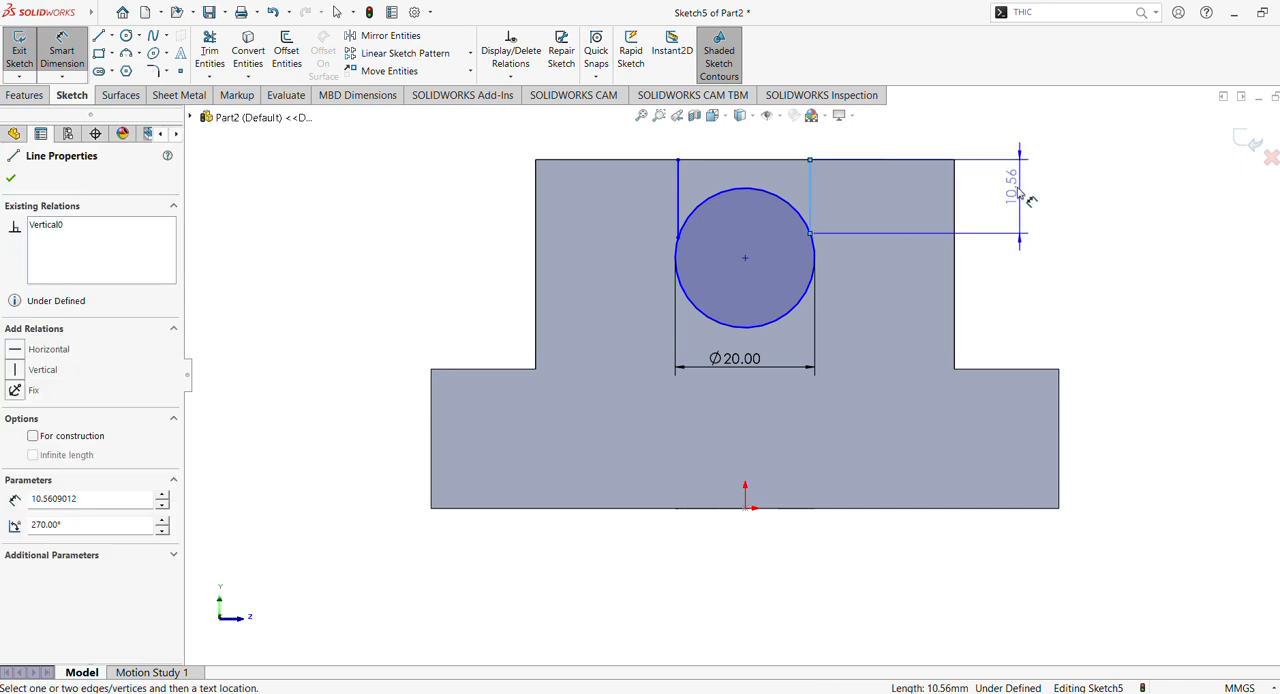
left_click(1002, 200)
type("10")
key("Return")
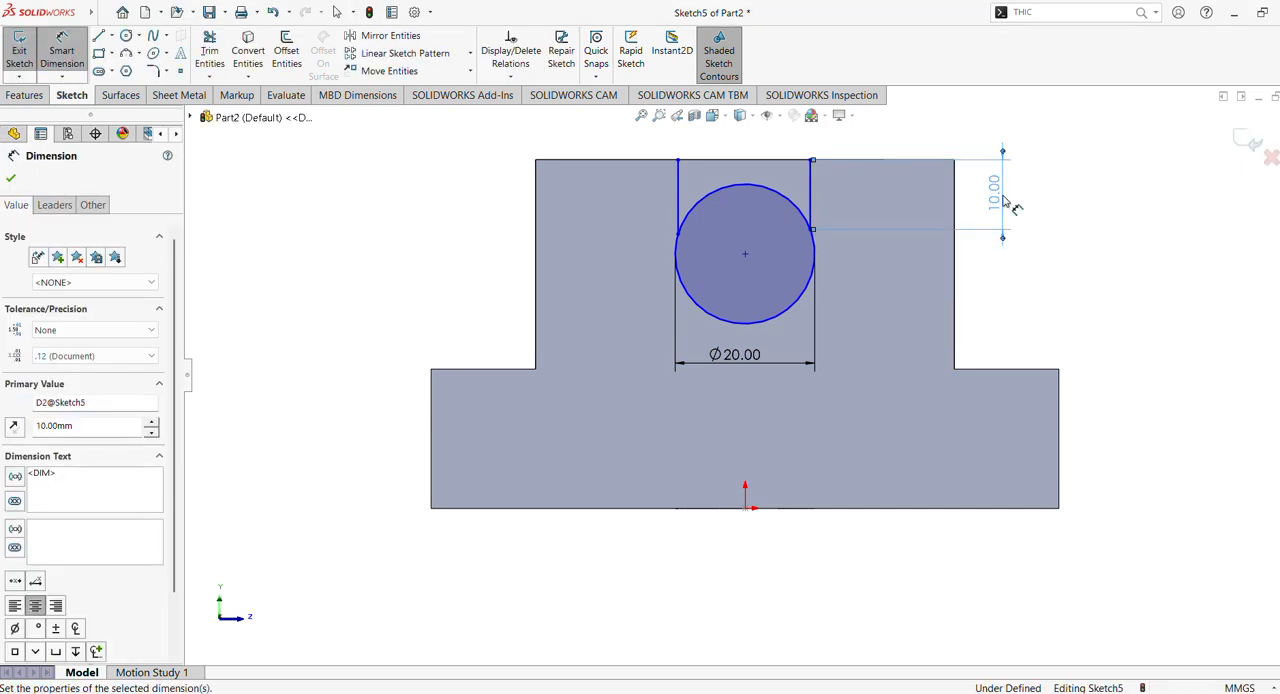
left_click(12, 178)
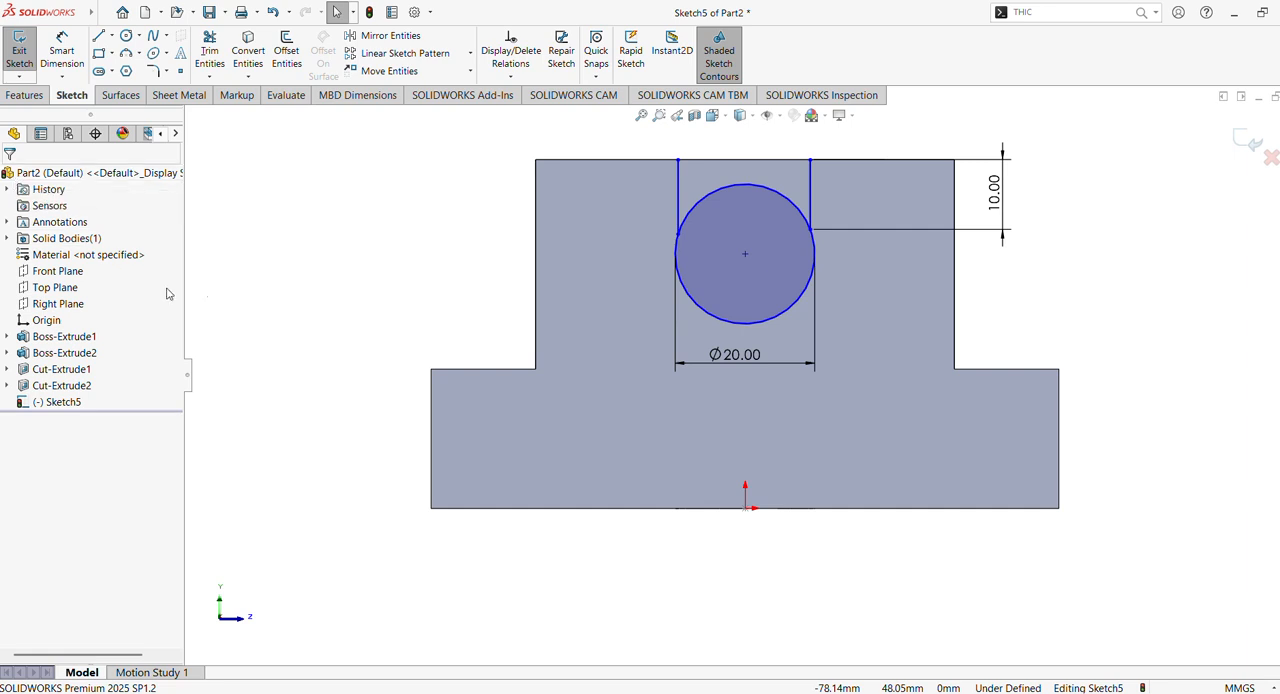
- Make both vertical lines tangent to opposite sides of the 20 mm circle
left_click(697, 208)
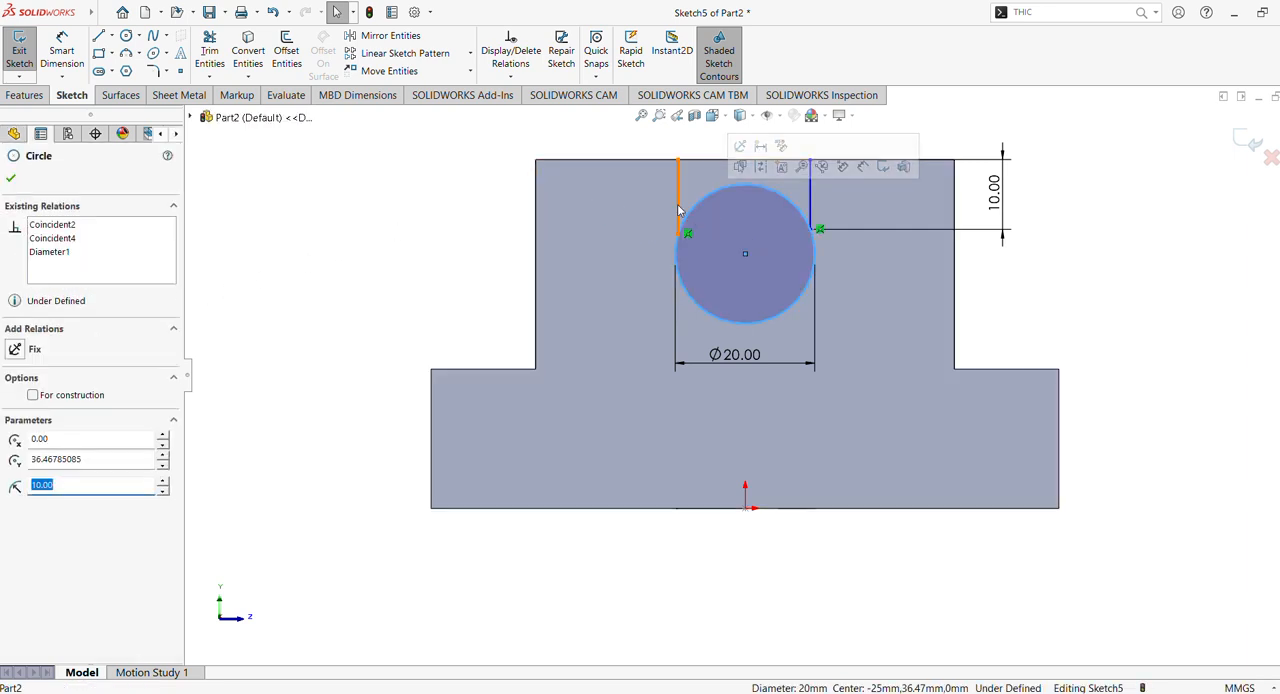
left_click(679, 209, "ctrl")
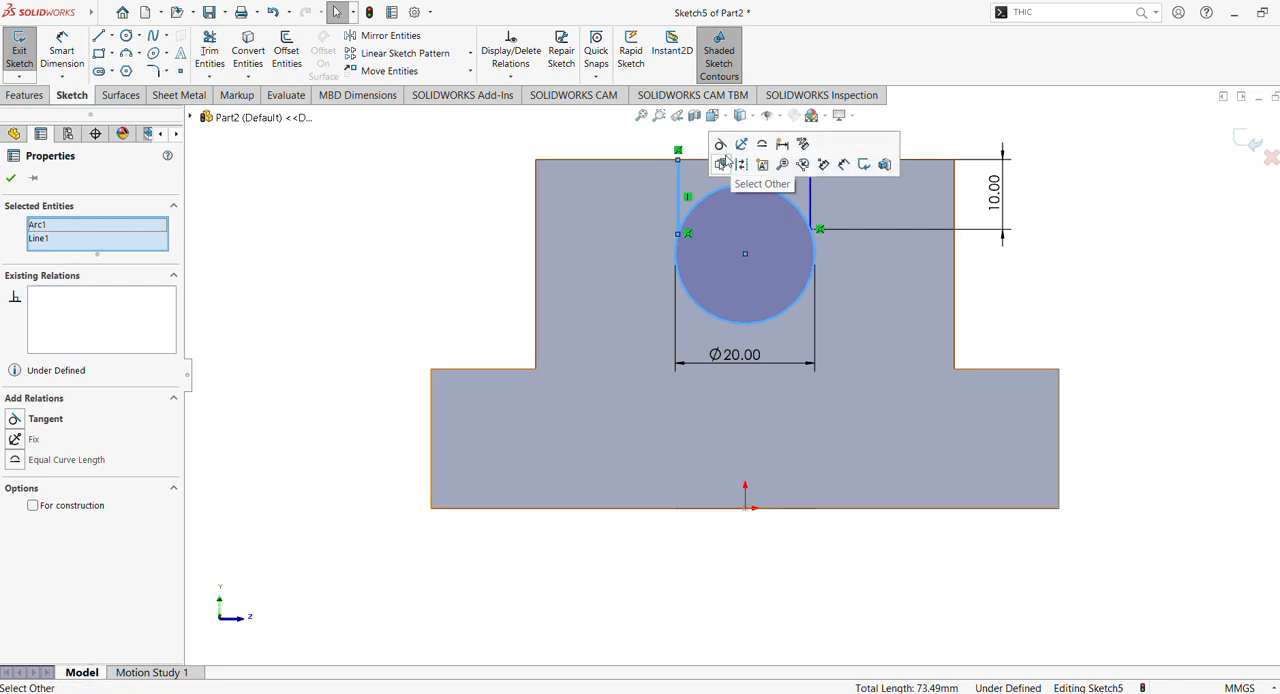
left_click(436, 227)
left_click(816, 192)
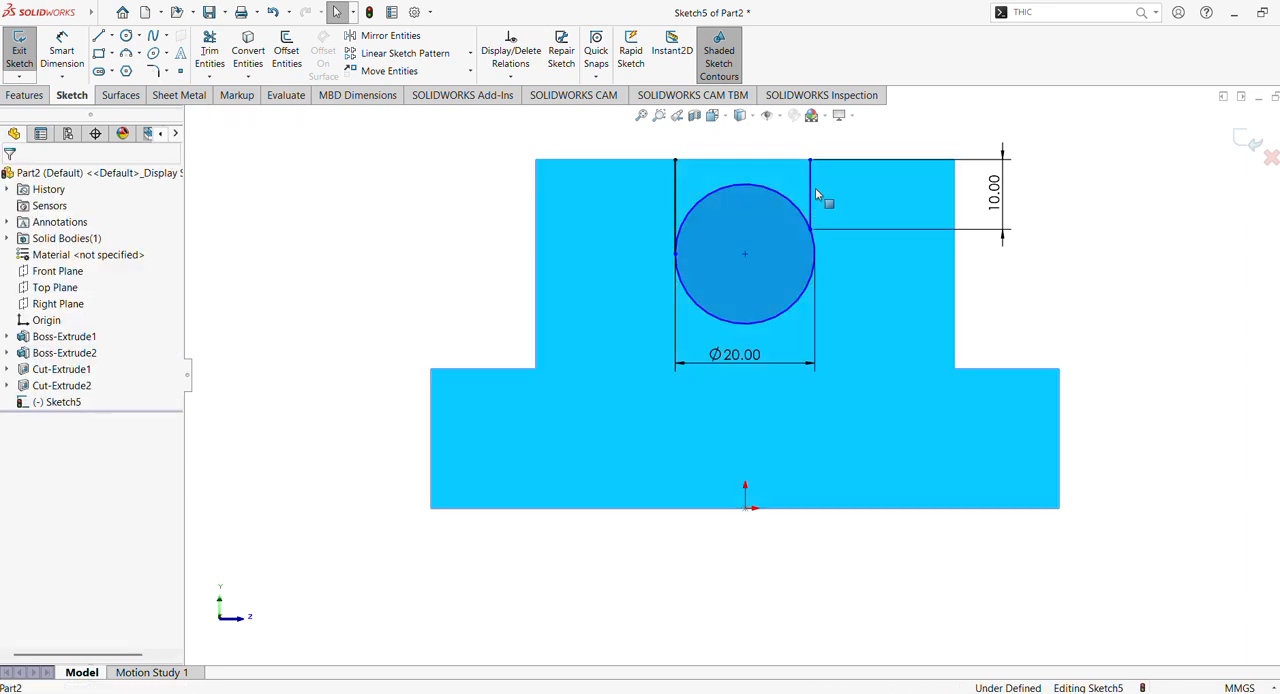
key("Escape")
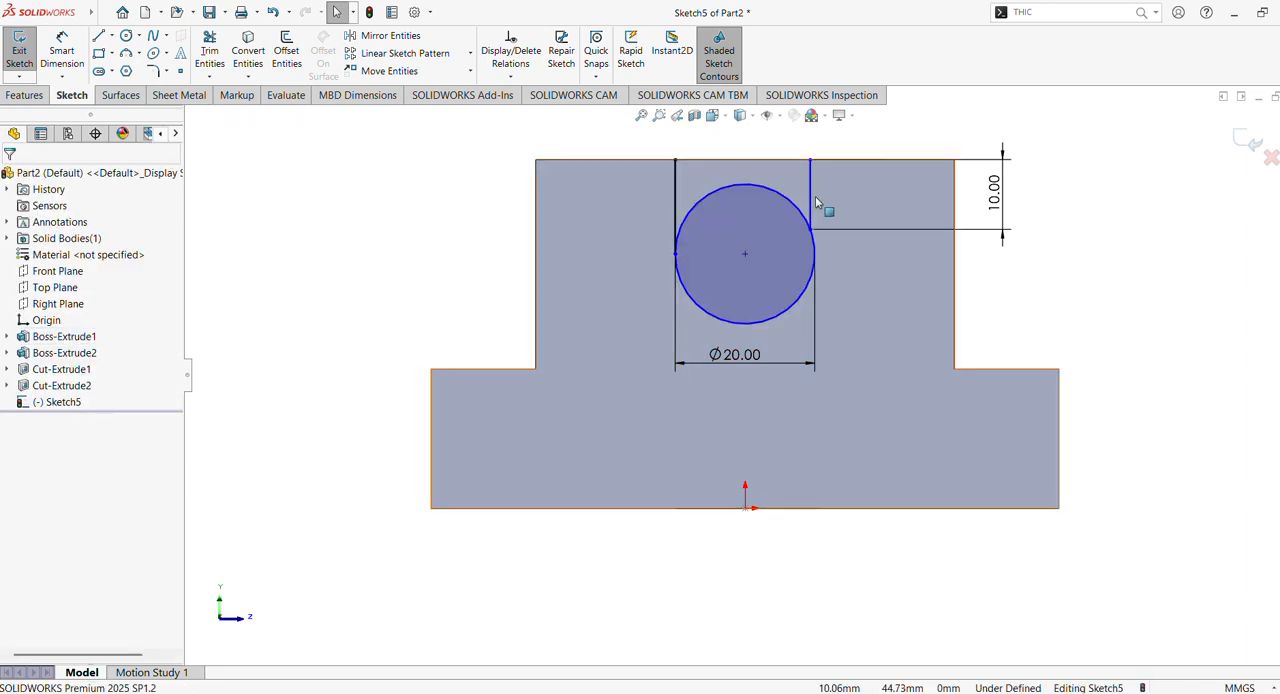
left_click(812, 197)
left_click(797, 300, "ctrl")
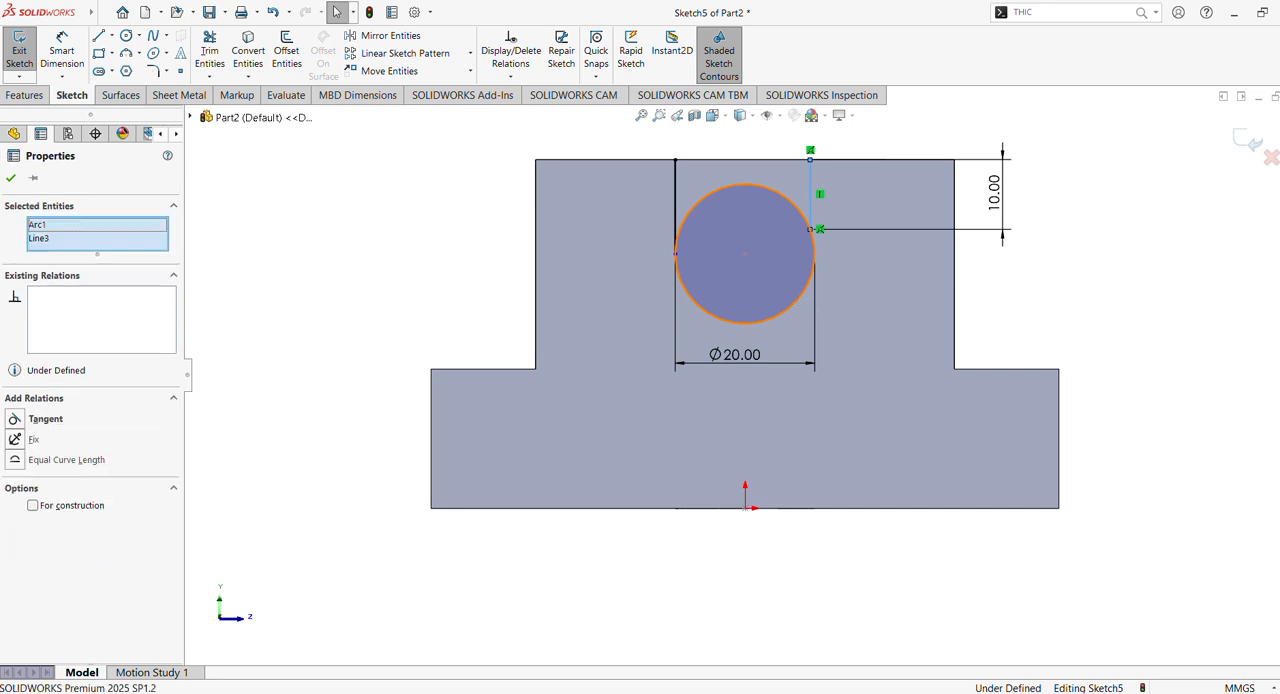
left_click(861, 234)
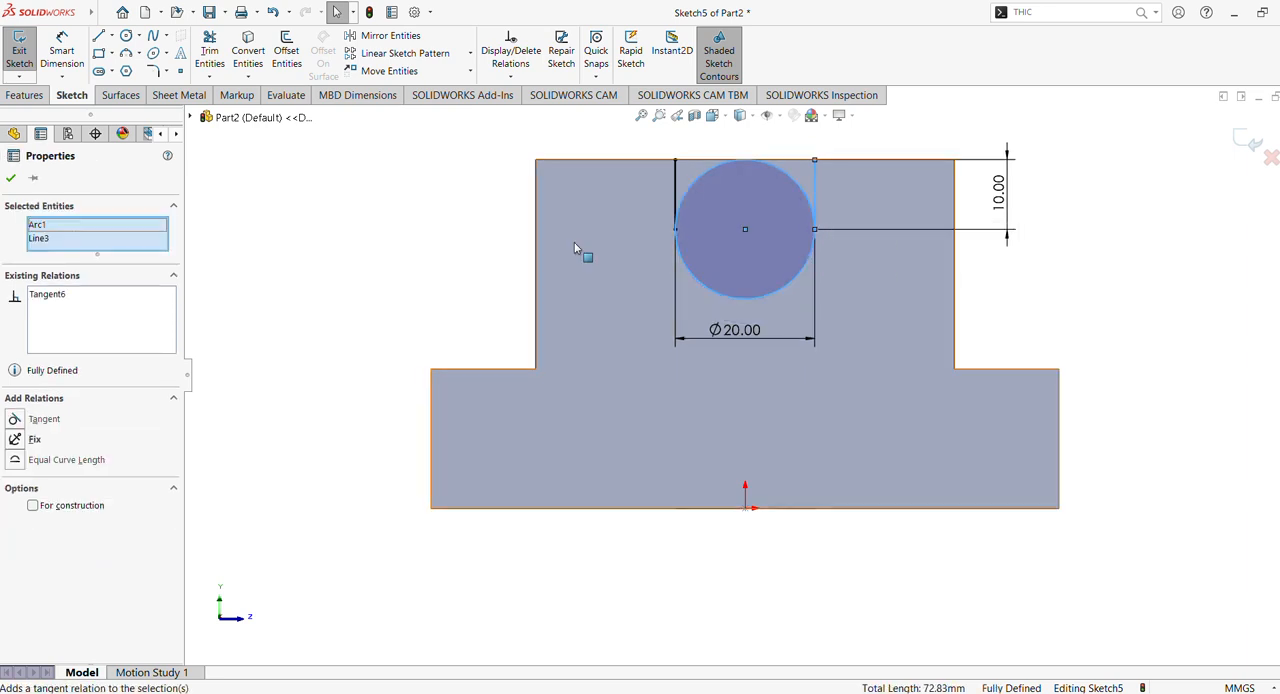
left_click(310, 274)
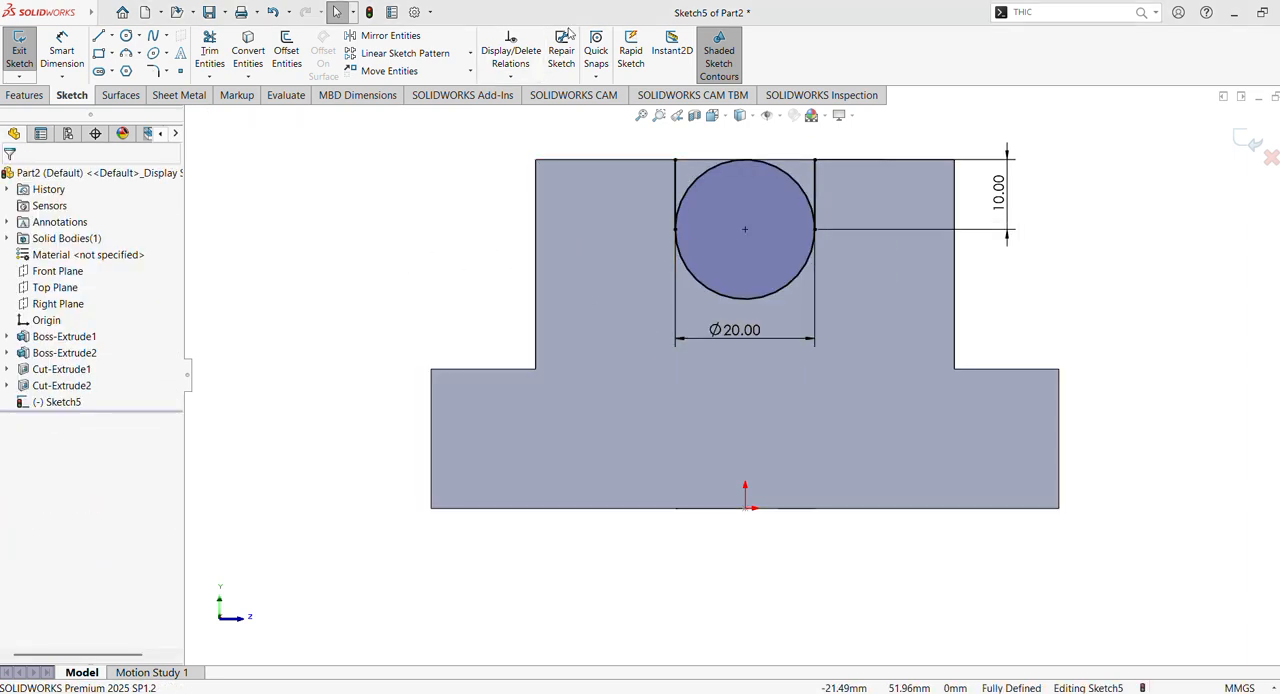
- Trim away the upper half of the circle between the two vertical lines, leaving a U-shaped profile
left_click(212, 52)
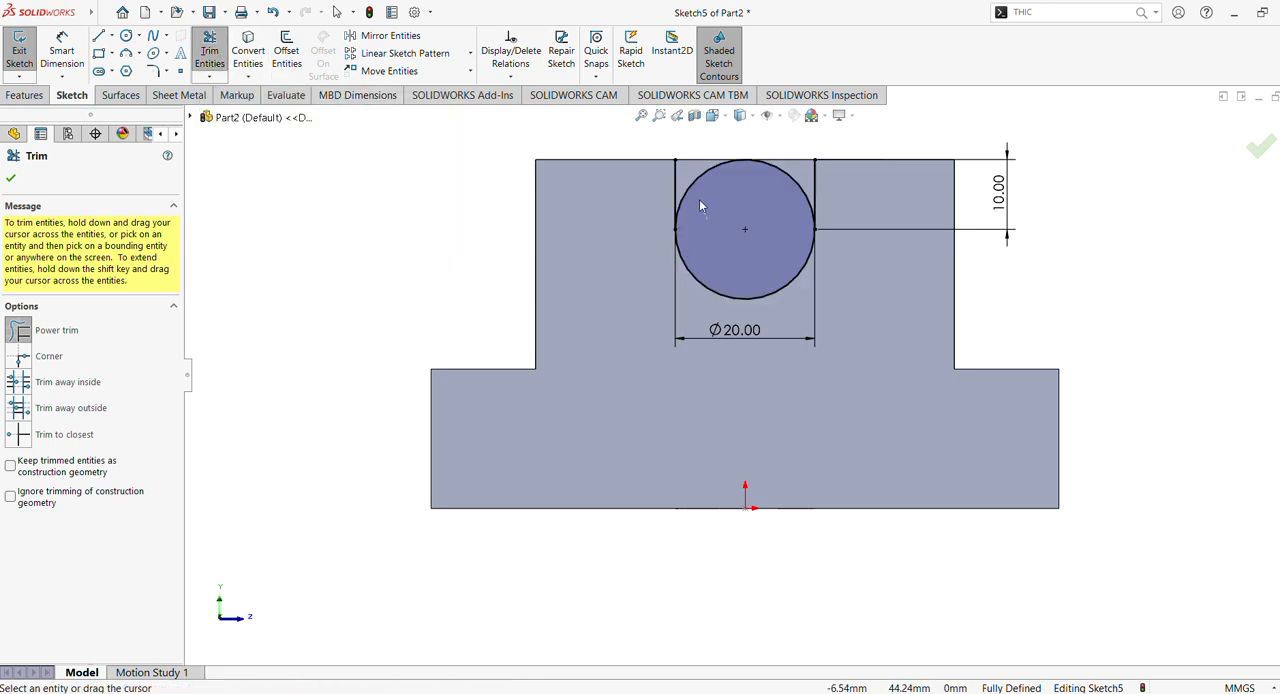
left_click_drag(701, 206, 693, 185)
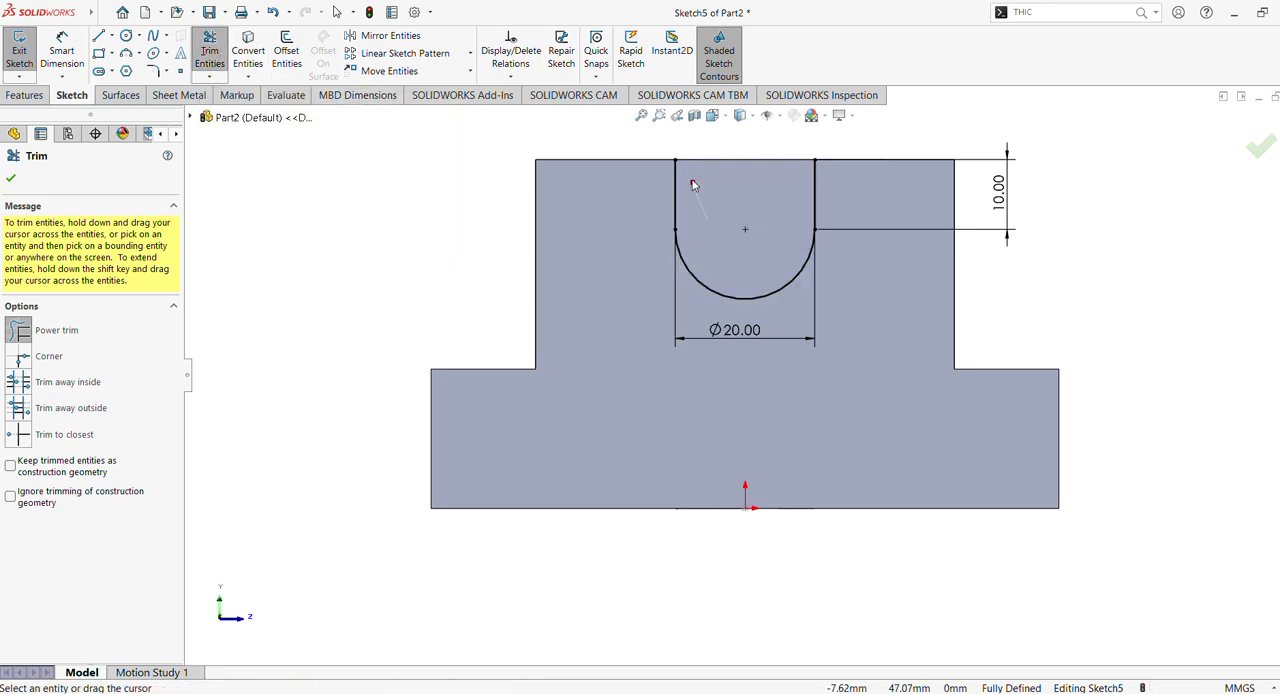
left_click(11, 178)
left_click(24, 95)
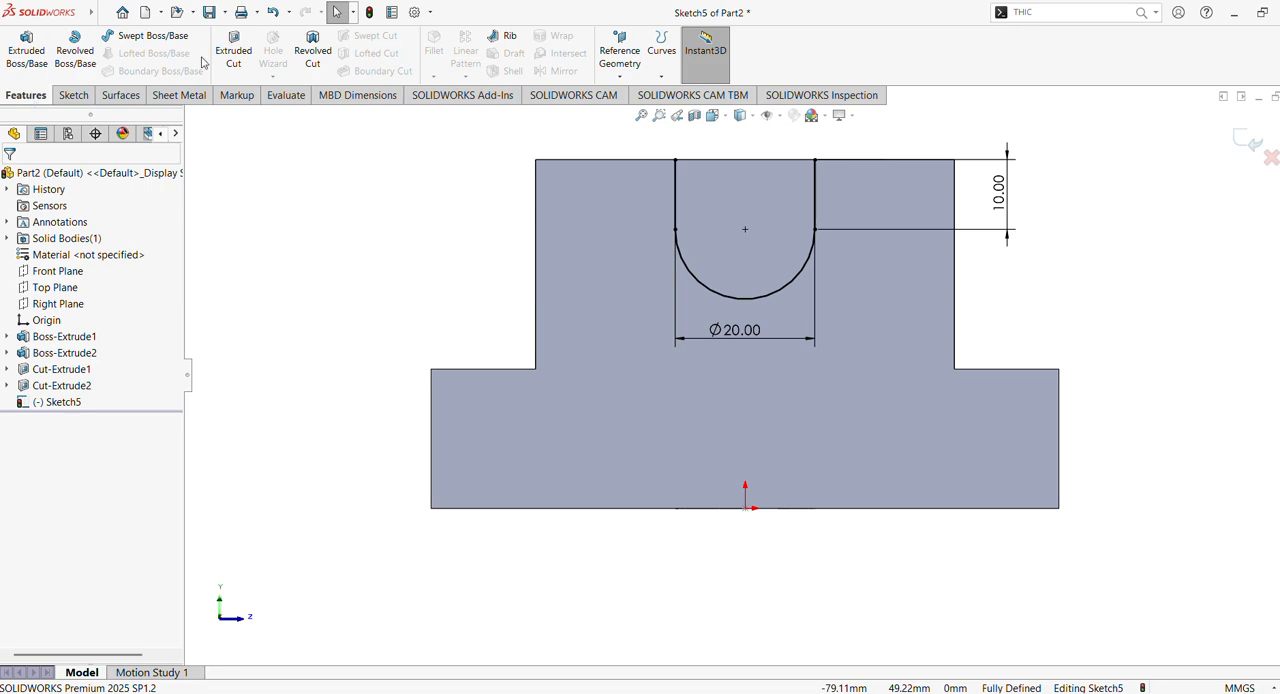
left_click(250, 72)
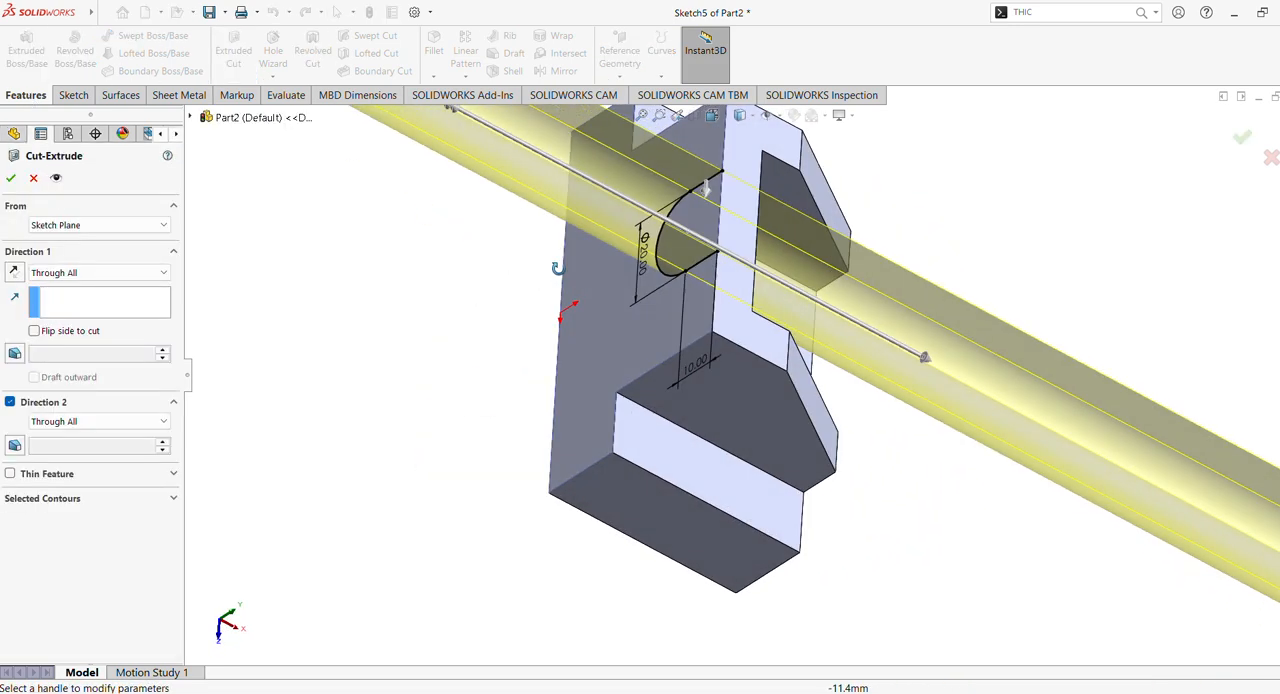
middle_click_drag(433, 106, 520, 198)
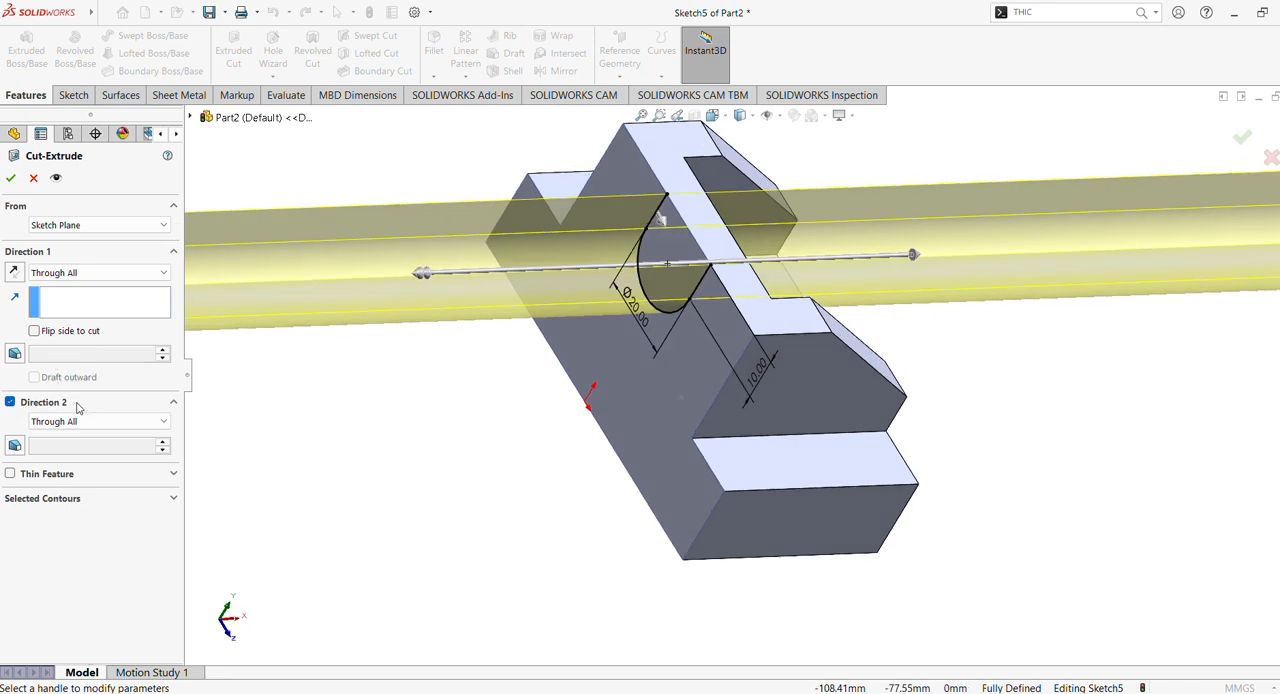
left_click(10, 402)
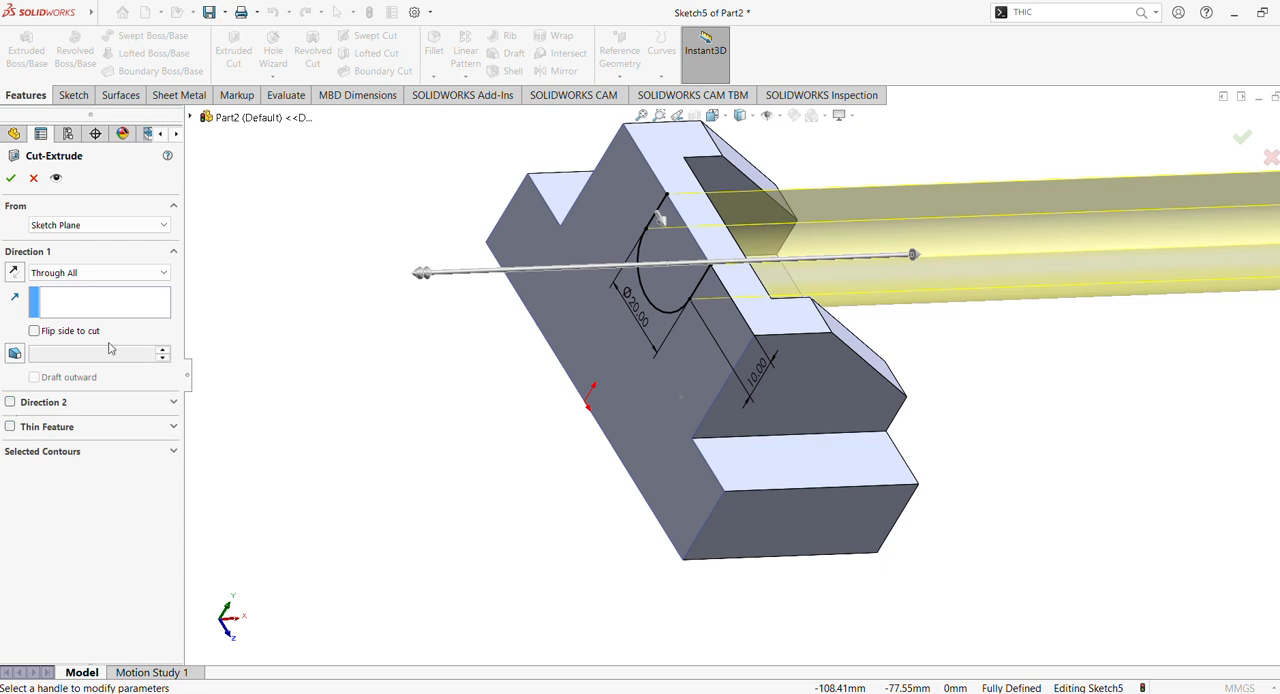
mouse_move(453, 240)
middle_mouse_down()
mouse_move(398, 181)
mouse_move(328, 160)
mouse_move(330, 193)
mouse_move(259, 185)
mouse_move(274, 200)
middle_mouse_up()
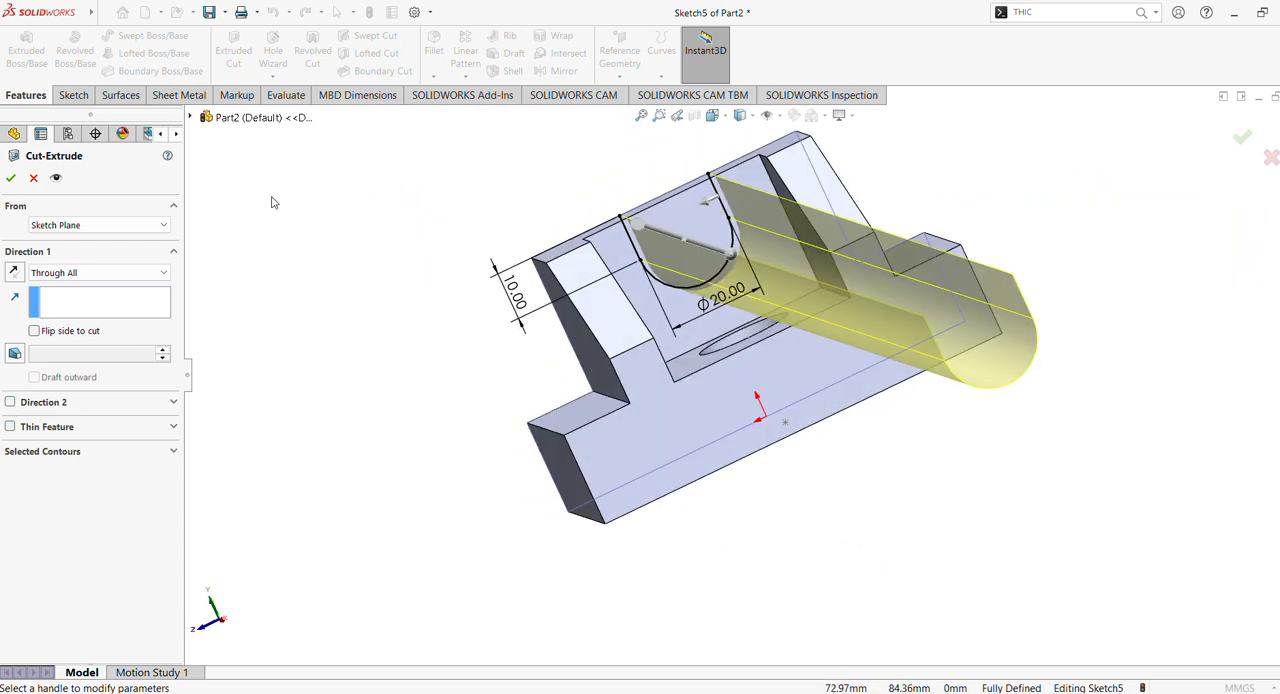
left_click(33, 177)
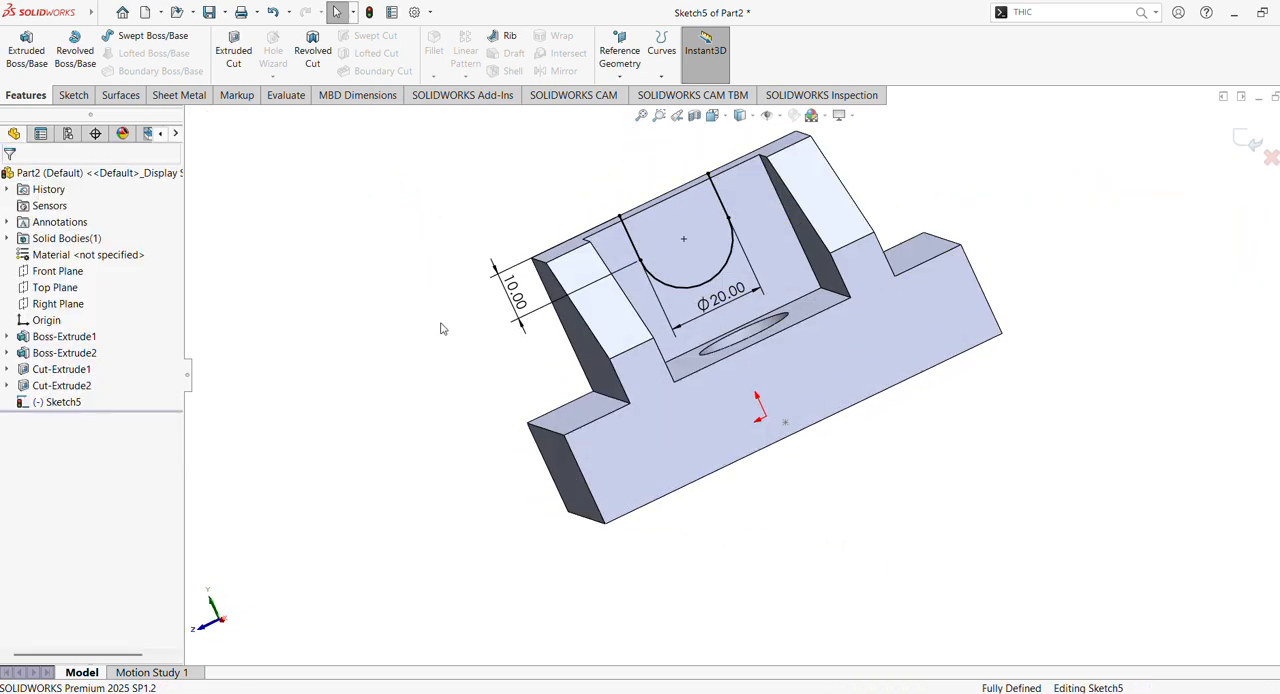
- Close the U-shaped profile with a 20 mm horizontal line joining the upper ends of the two vertical lines
left_click(62, 401)
left_click(87, 384)
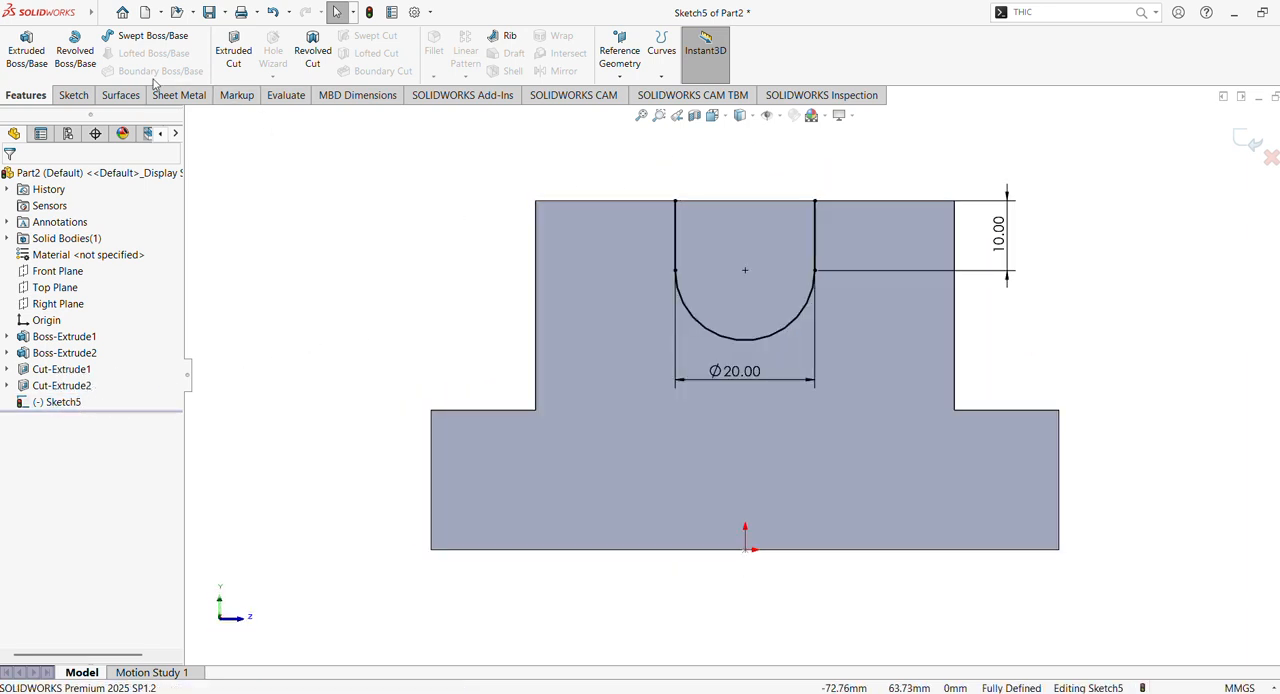
left_click(73, 96)
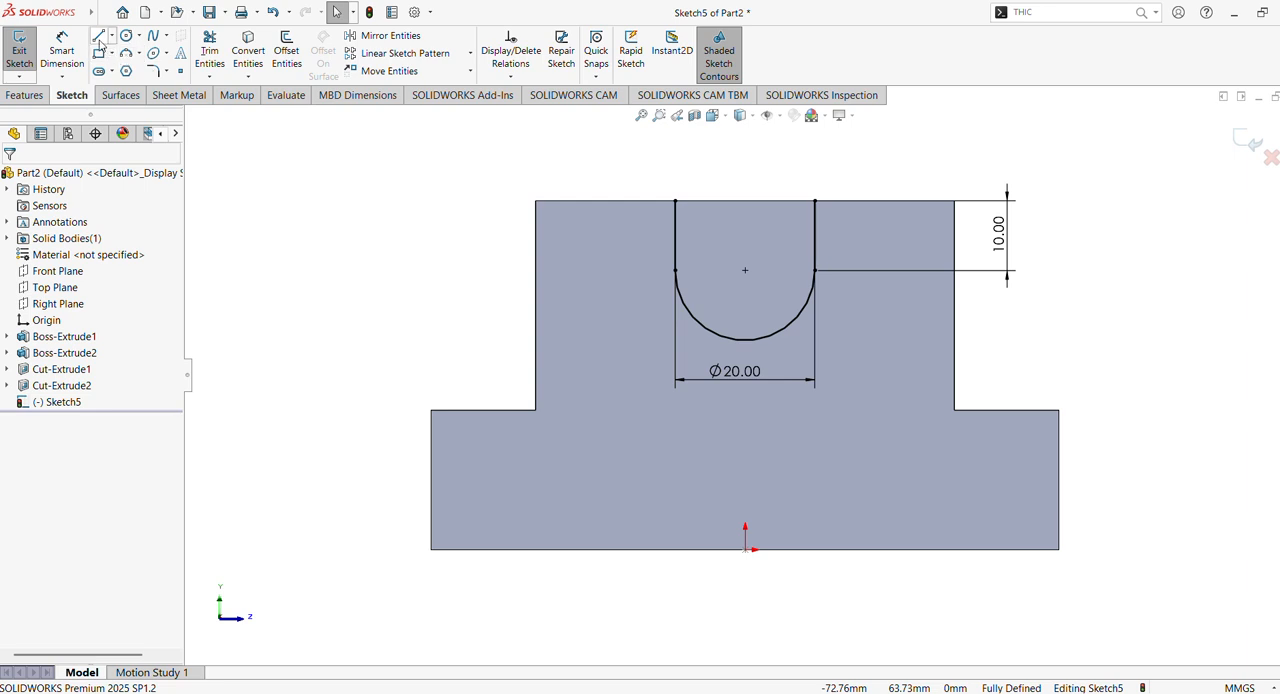
left_click(98, 35)
left_click(816, 201)
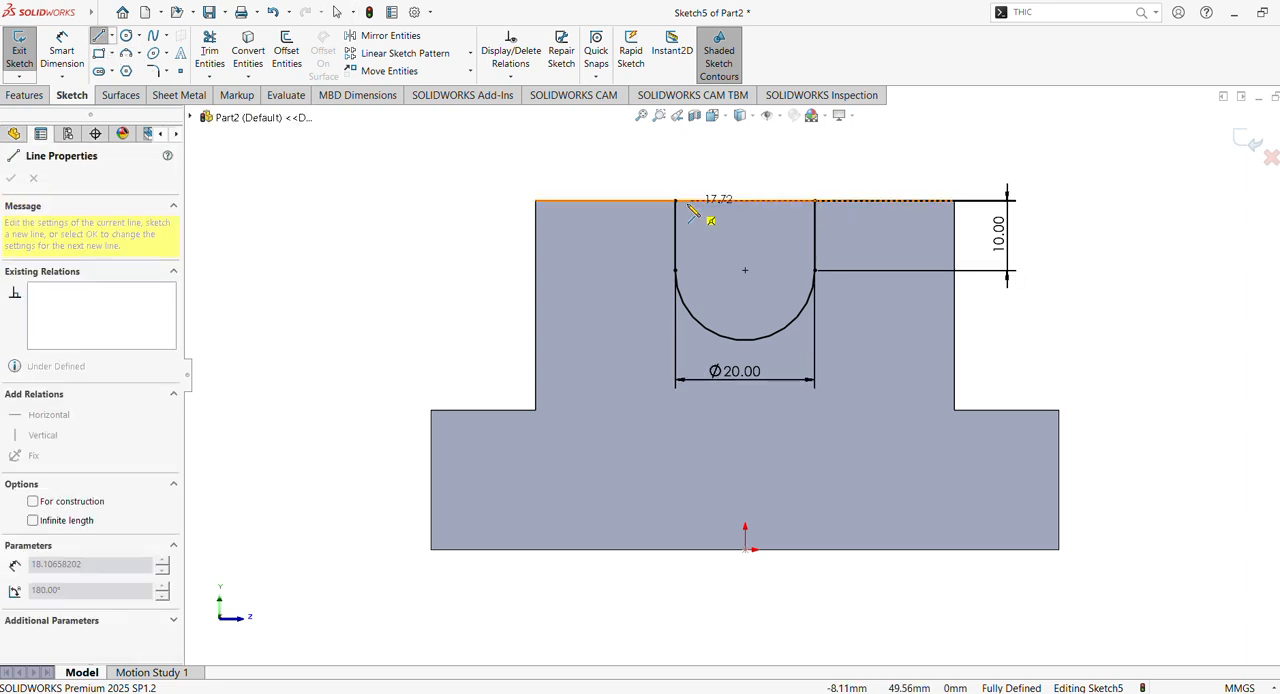
left_click(675, 201)
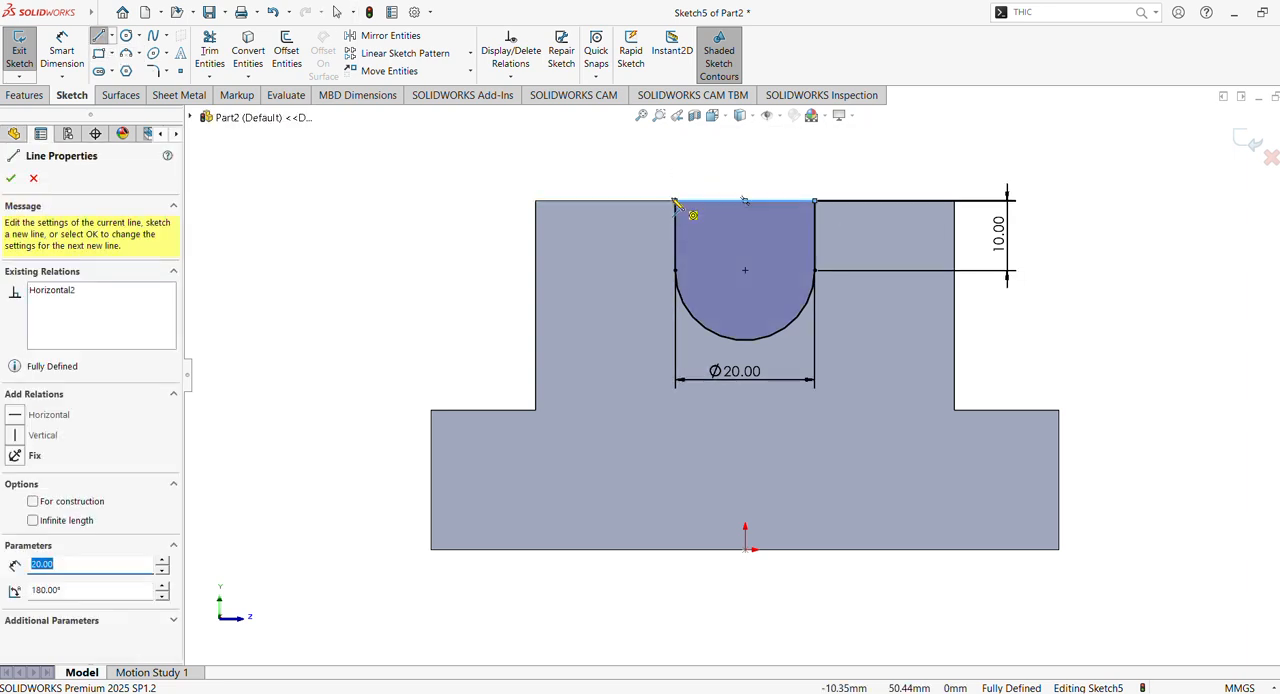
key("Escape")
- Cut the closed U-shaped profile through the back wall with a one-direction Through All Extruded Cut
left_click(14, 96)
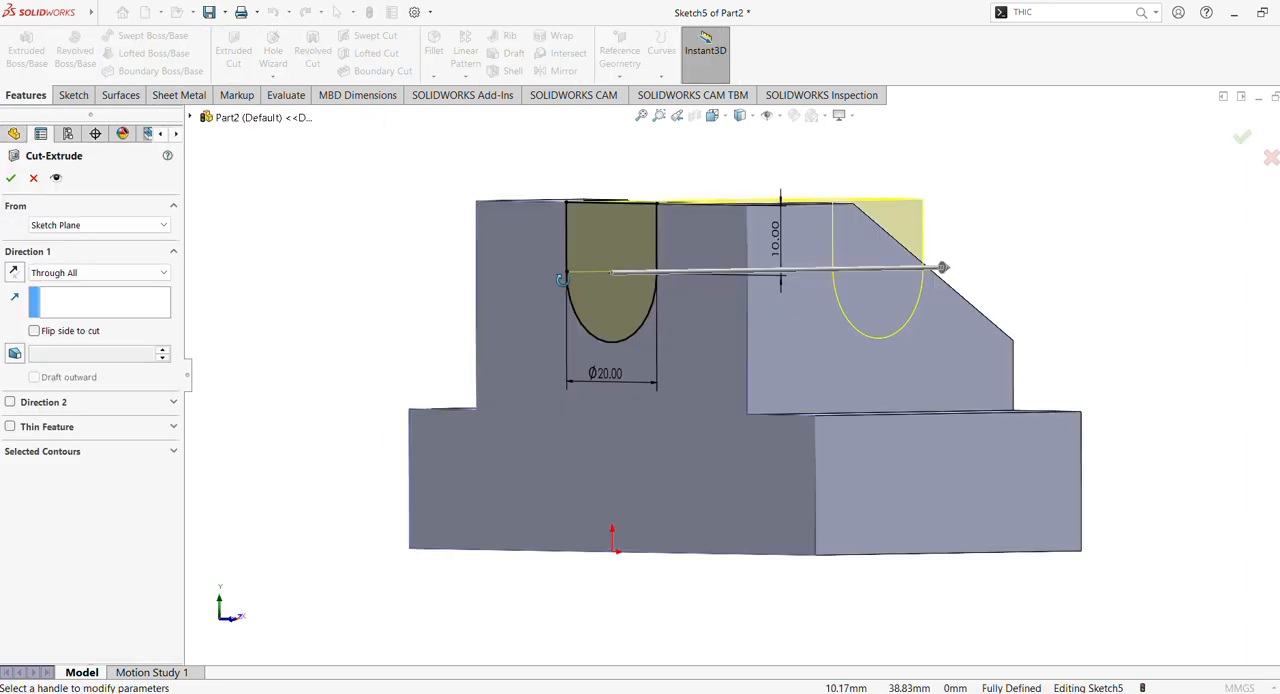
left_click(10, 178)
middle_click_drag(277, 285, 291, 394)
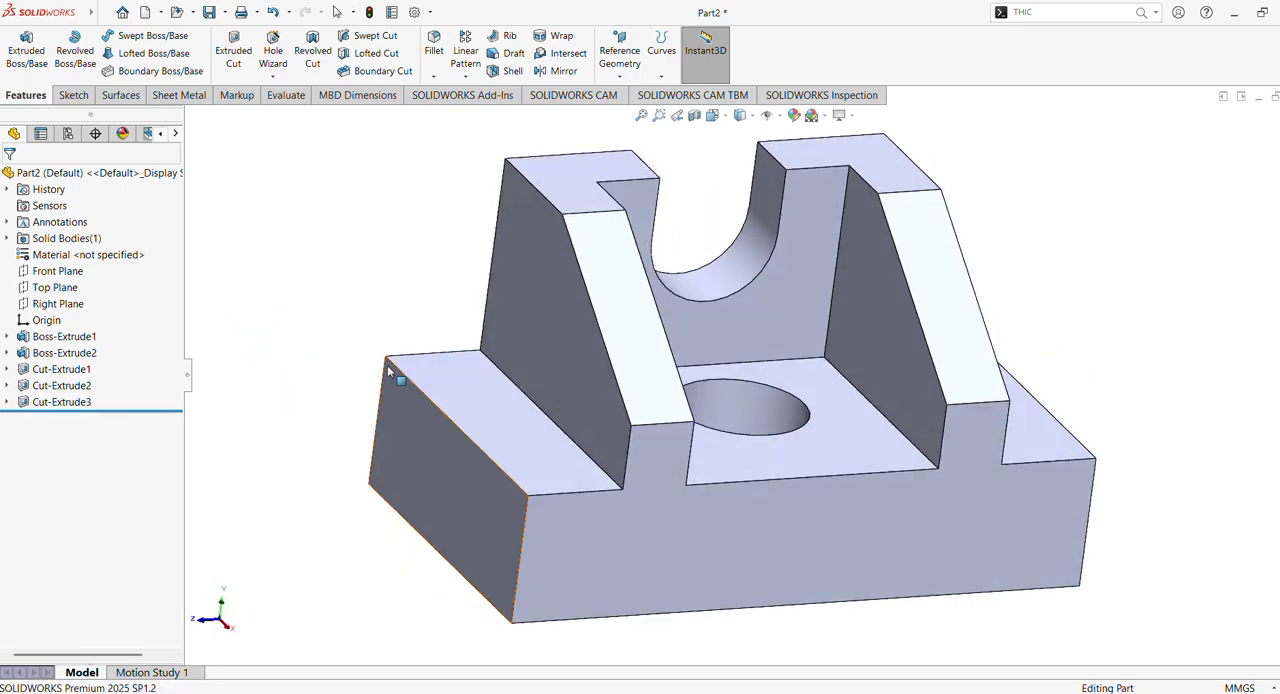
middle_click_drag(387, 370, 415, 390)
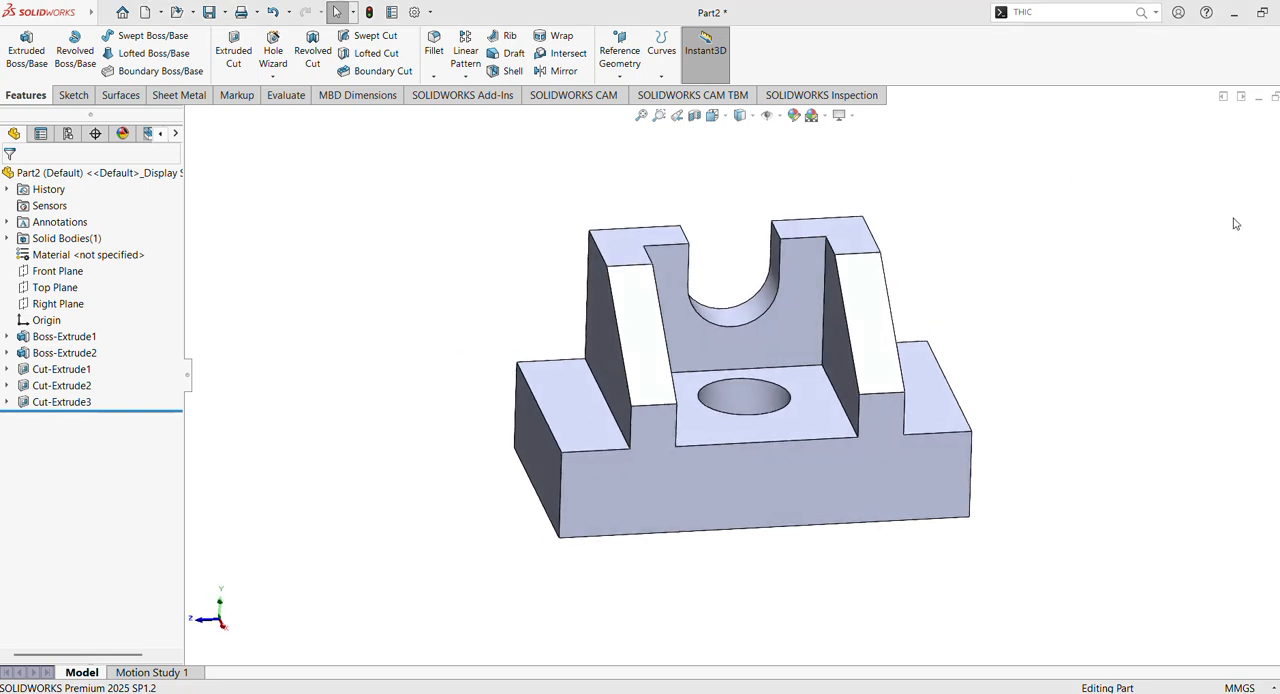
- Apply the polished platinum appearance to the part, and replace it with satin finish platinum
left_click(1279, 238)
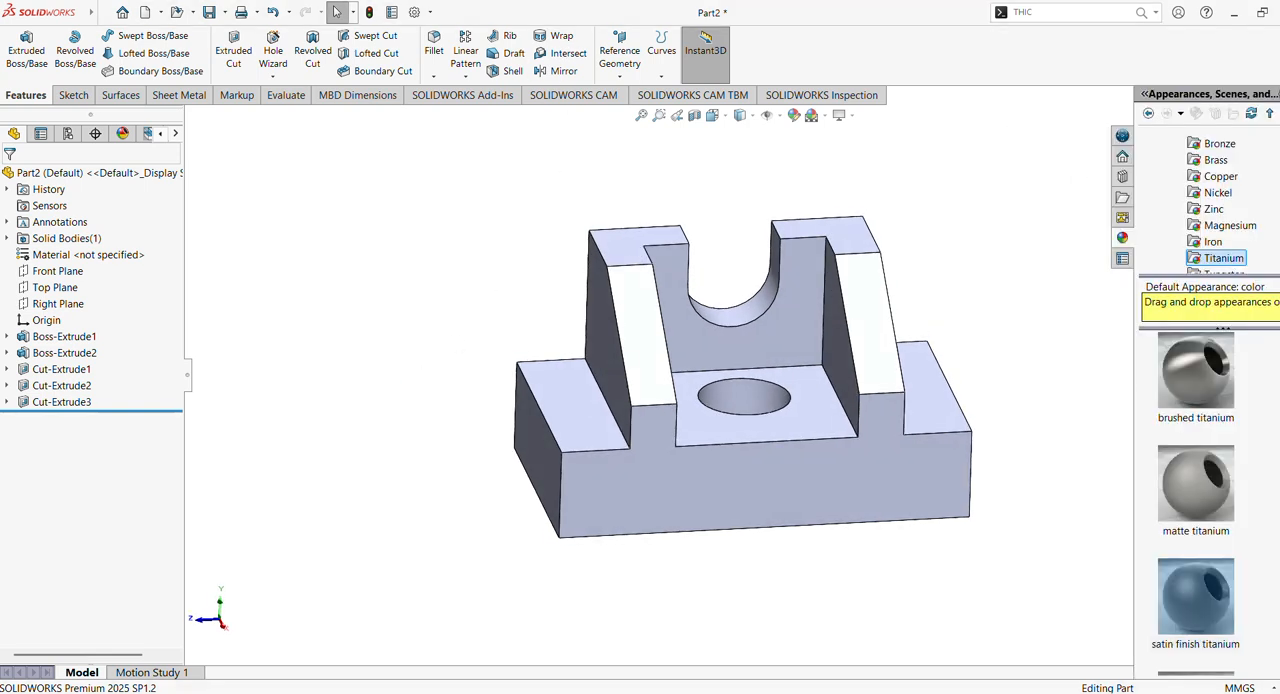
left_click(1033, 210)
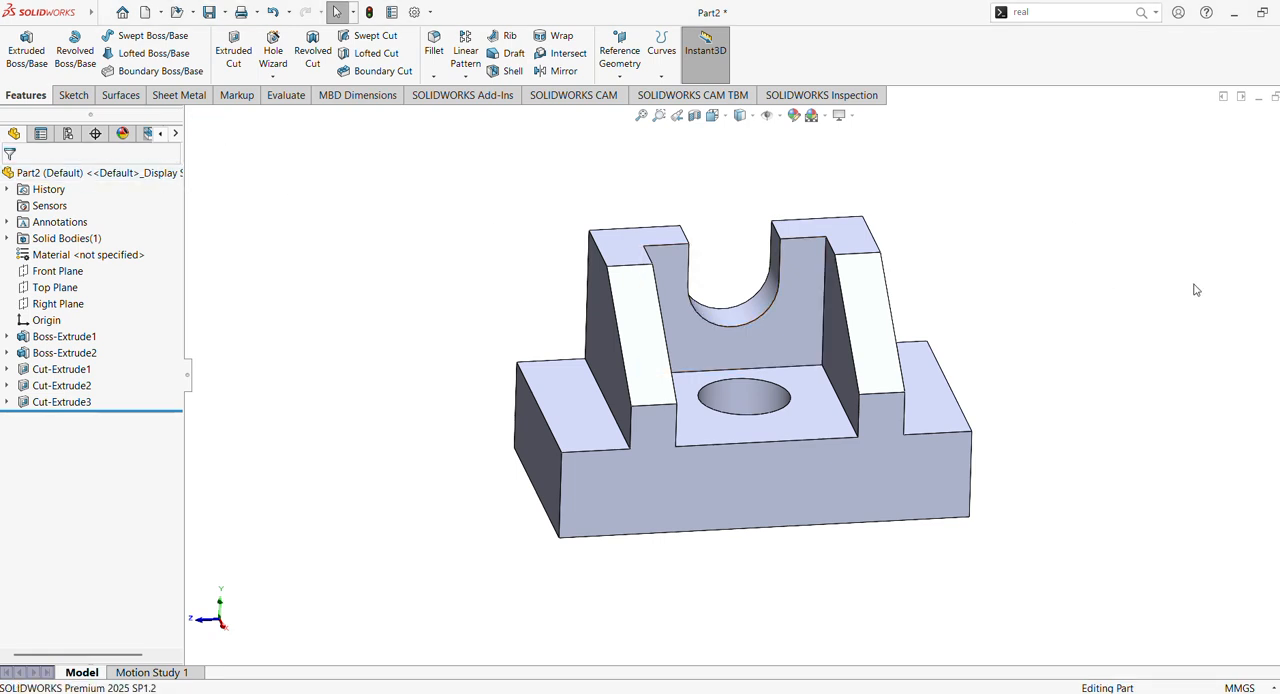
left_click(1276, 238)
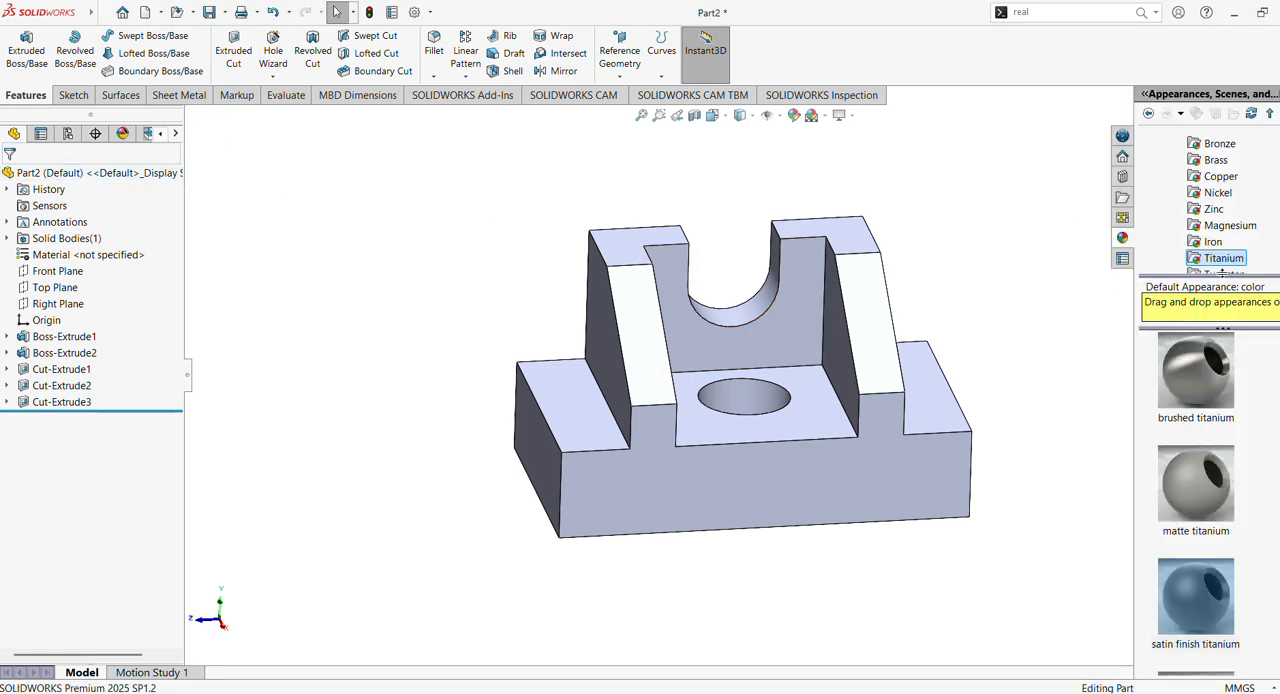
scroll(1232, 255, "down", 2)
left_click(1230, 226)
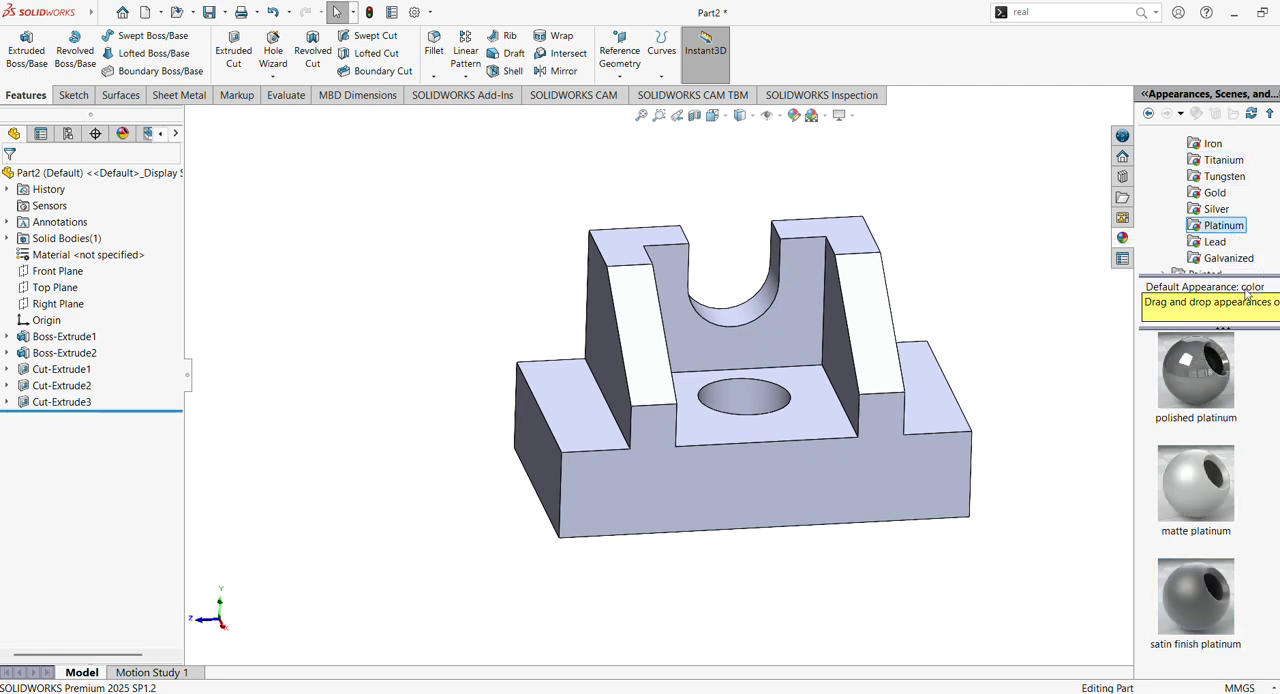
mouse_move(1224, 380)
left_click(1206, 393)
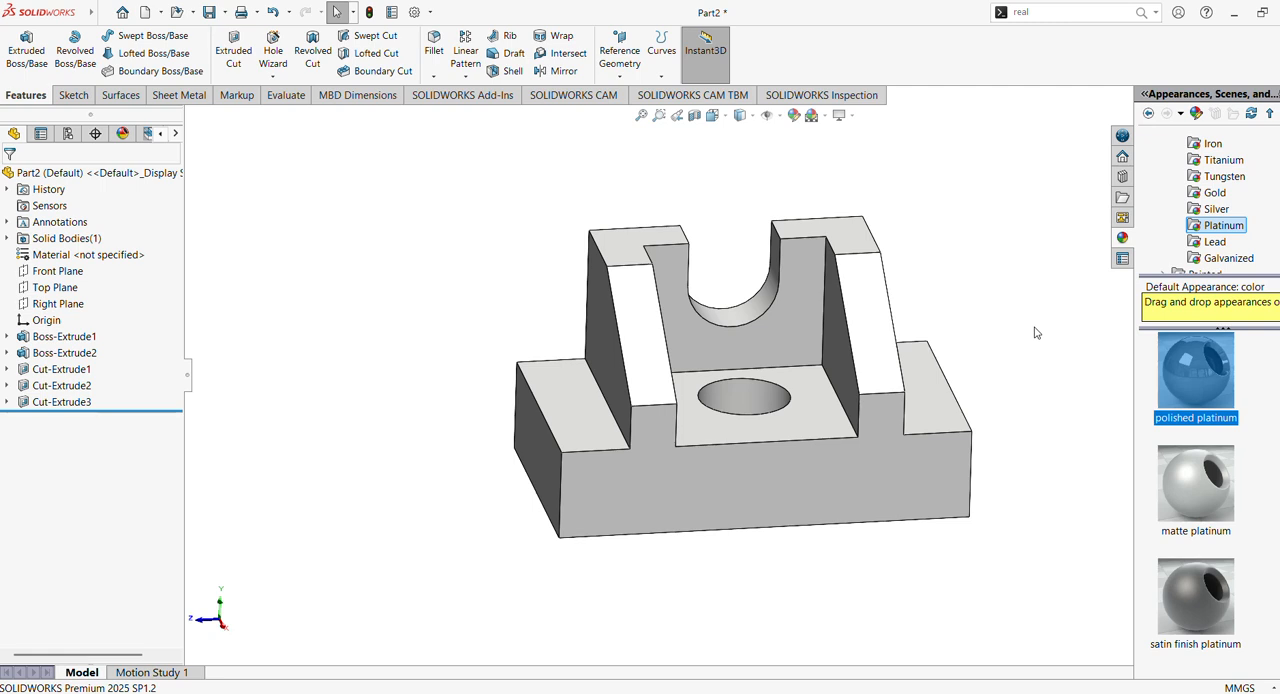
left_click(1196, 600)
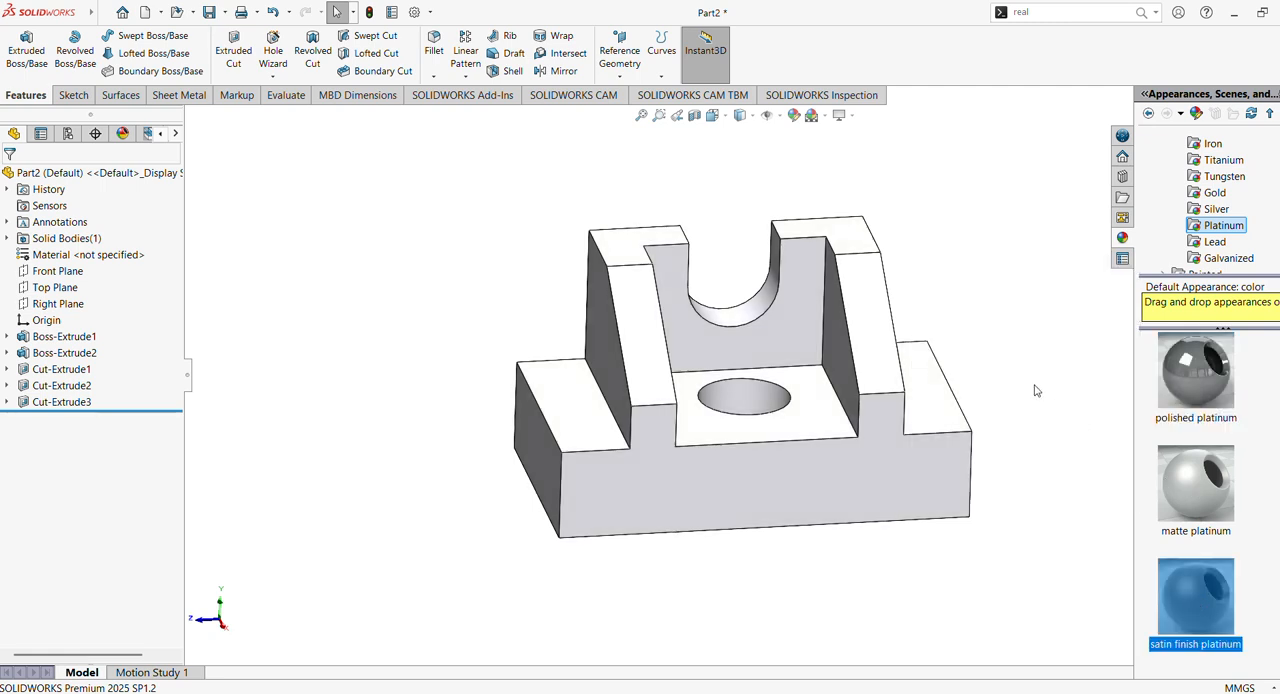
scroll(1044, 390, "down", 1)
scroll(1042, 389, "up", 1)
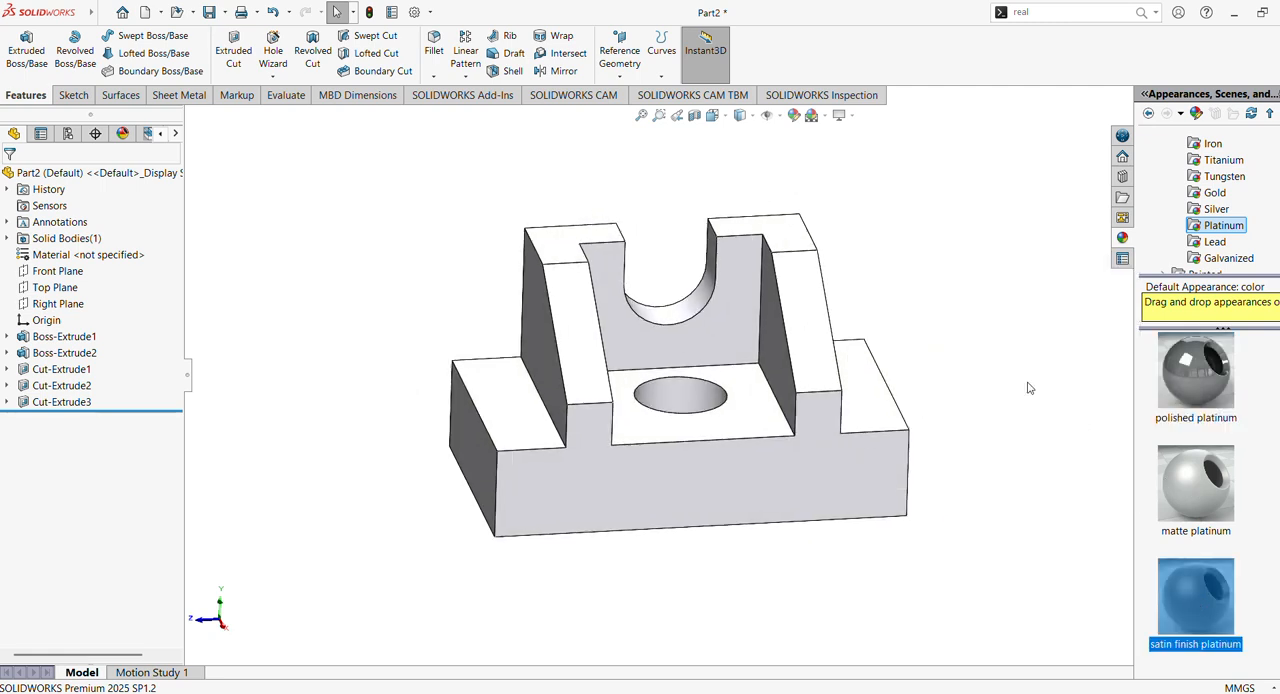
- Colour the whole part light peach from the standard palette, after trying orange, violet-blue and pale cyan
left_click(106, 174)
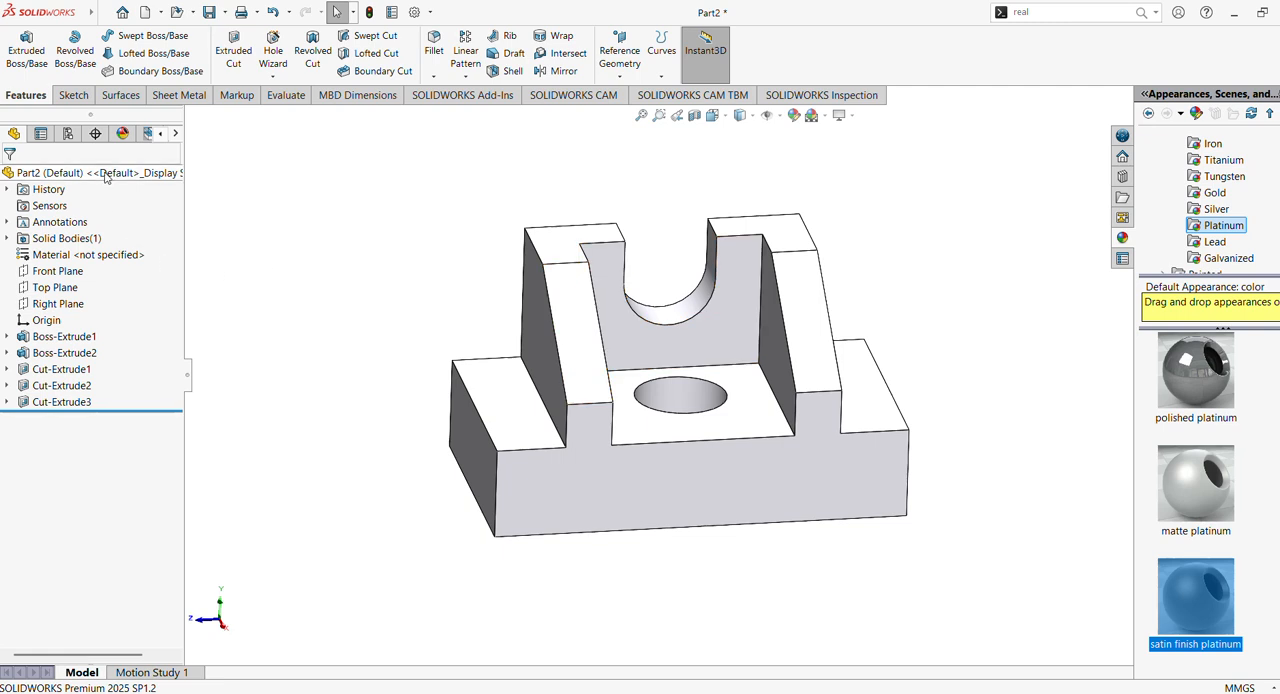
left_click(795, 116)
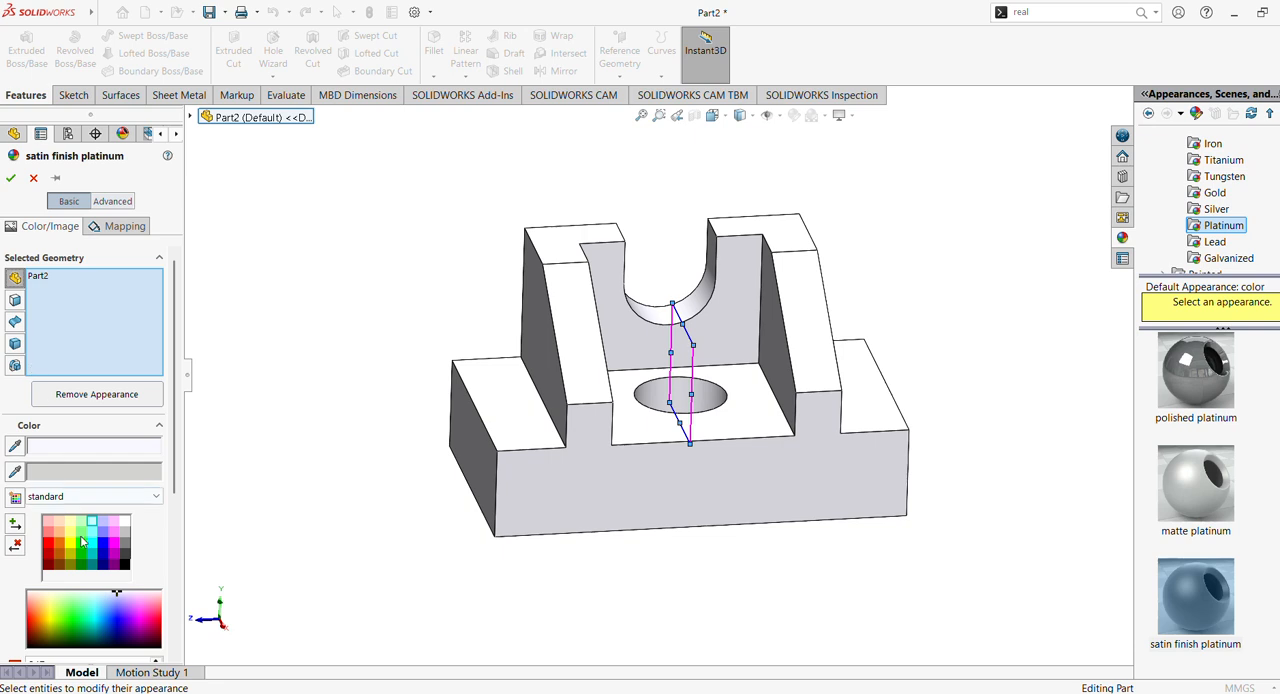
left_click(61, 533)
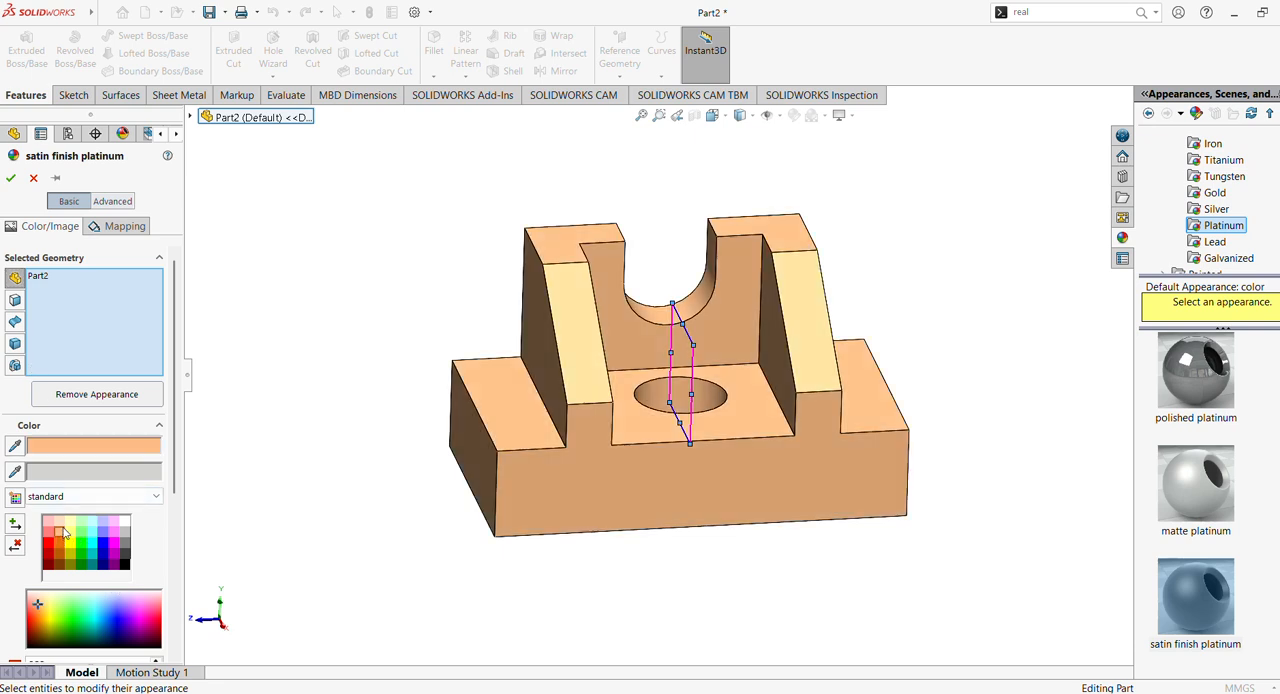
left_click(103, 534)
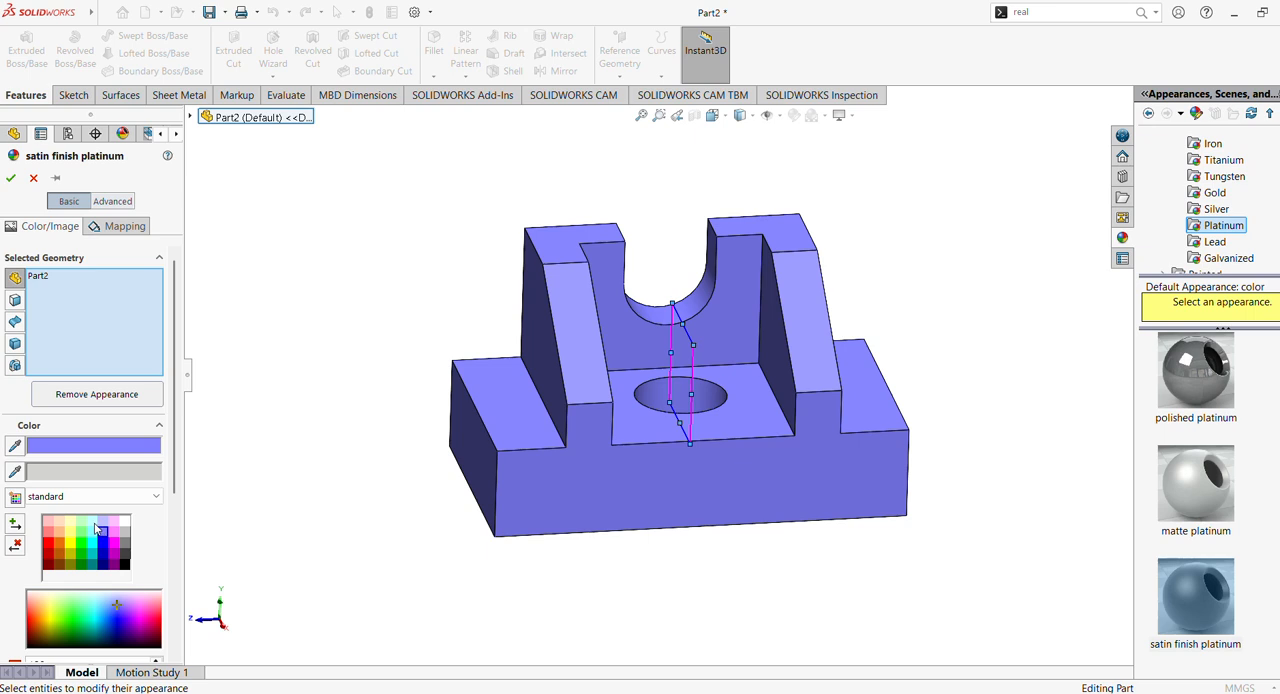
left_click(58, 534)
left_click(59, 525)
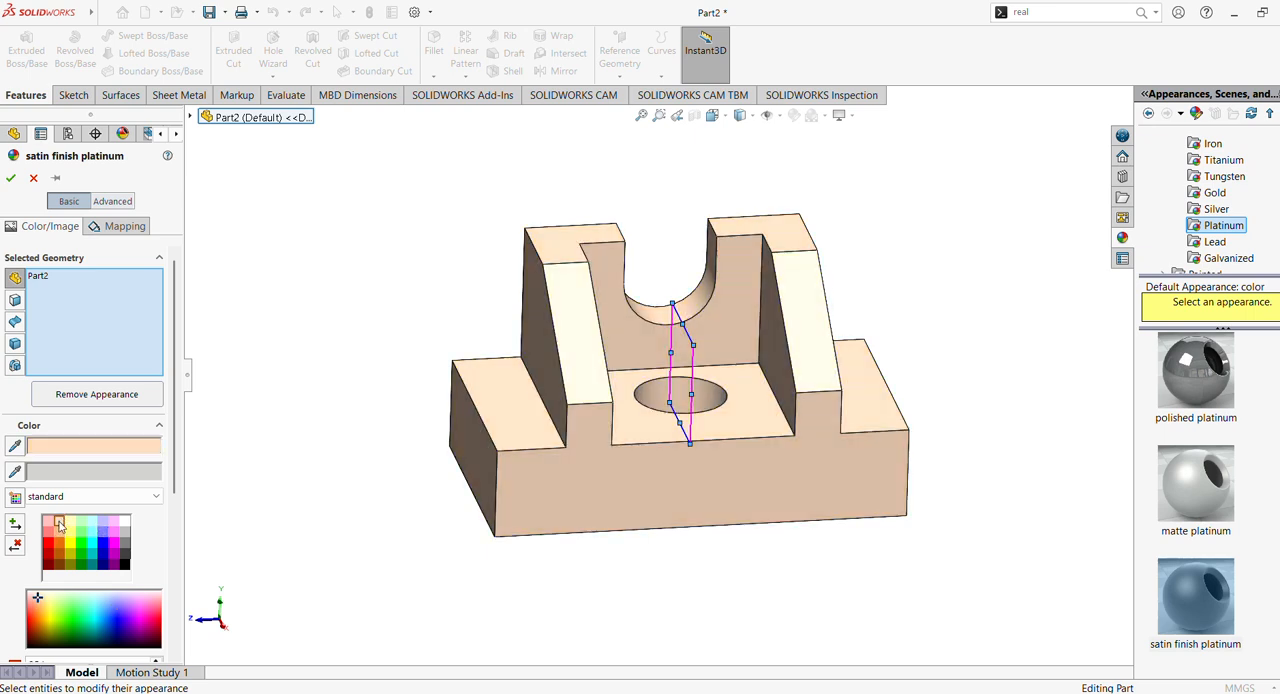
left_click(91, 525)
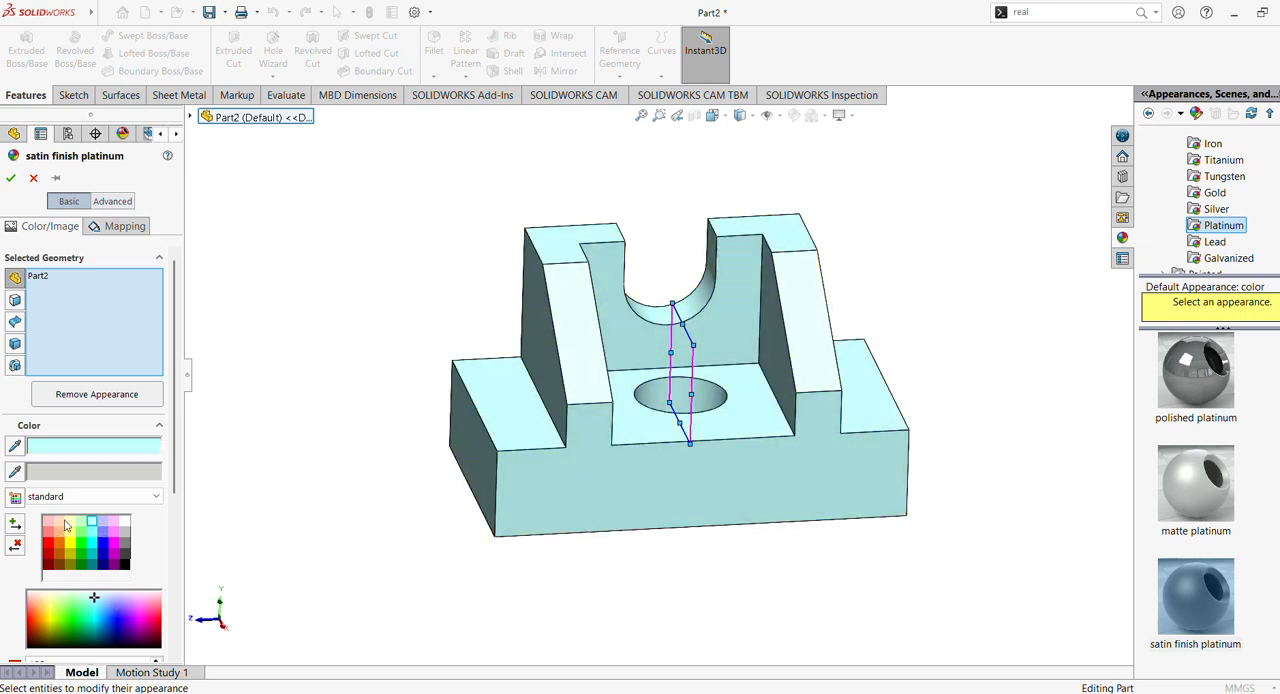
left_click(59, 522)
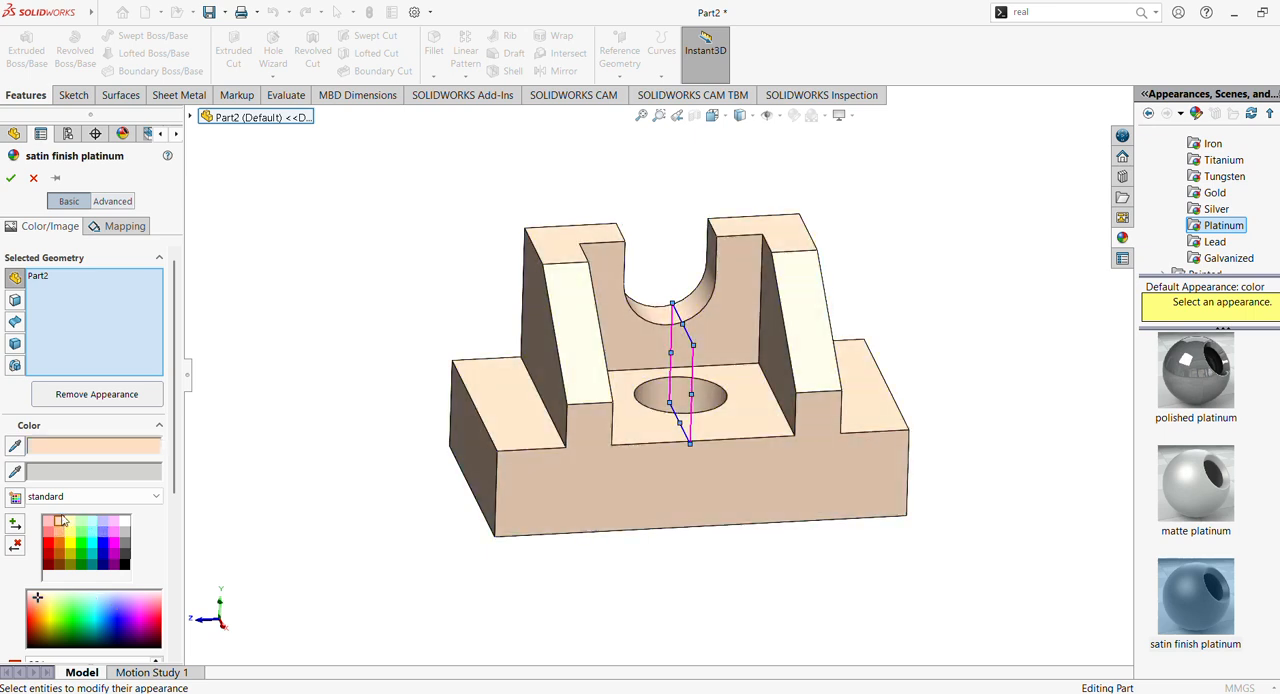
left_click(12, 178)
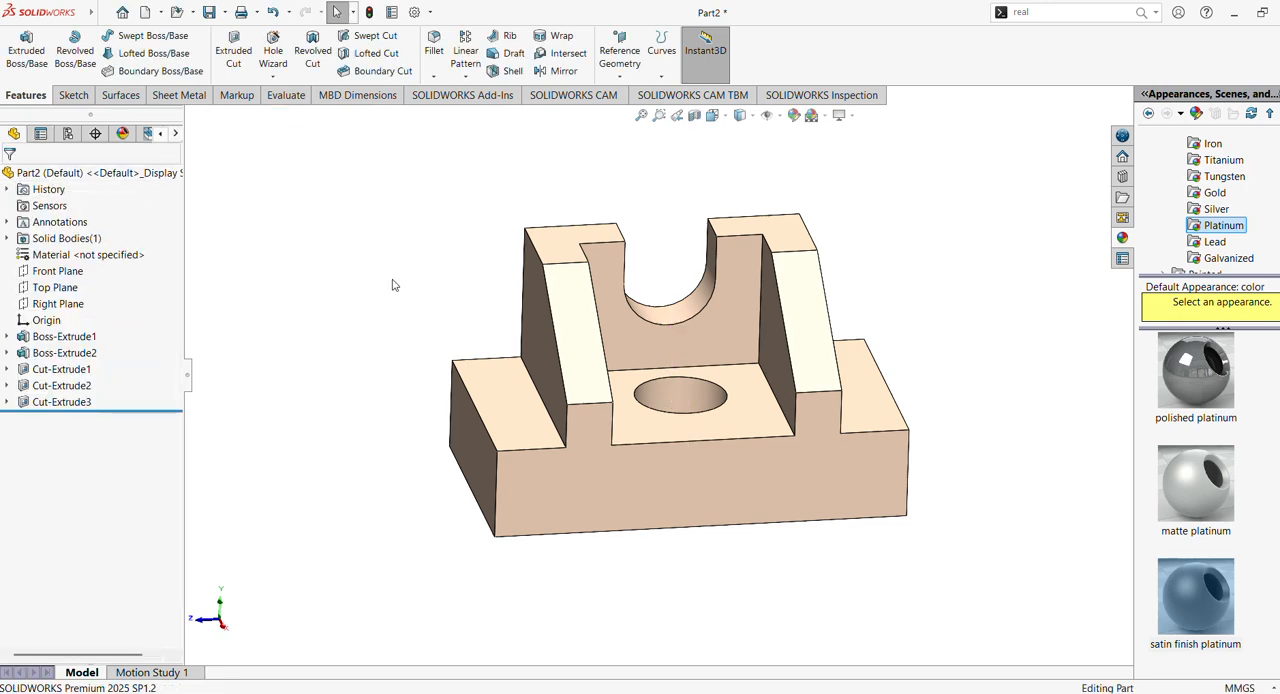
- Colour the front face of the base light green from the standard palette
left_click(601, 480)
mouse_move(608, 474)
middle_mouse_down()
mouse_move(592, 460)
mouse_move(598, 470)
mouse_move(580, 480)
mouse_move(622, 493)
middle_mouse_up()
middle_click_drag(490, 466, 520, 470)
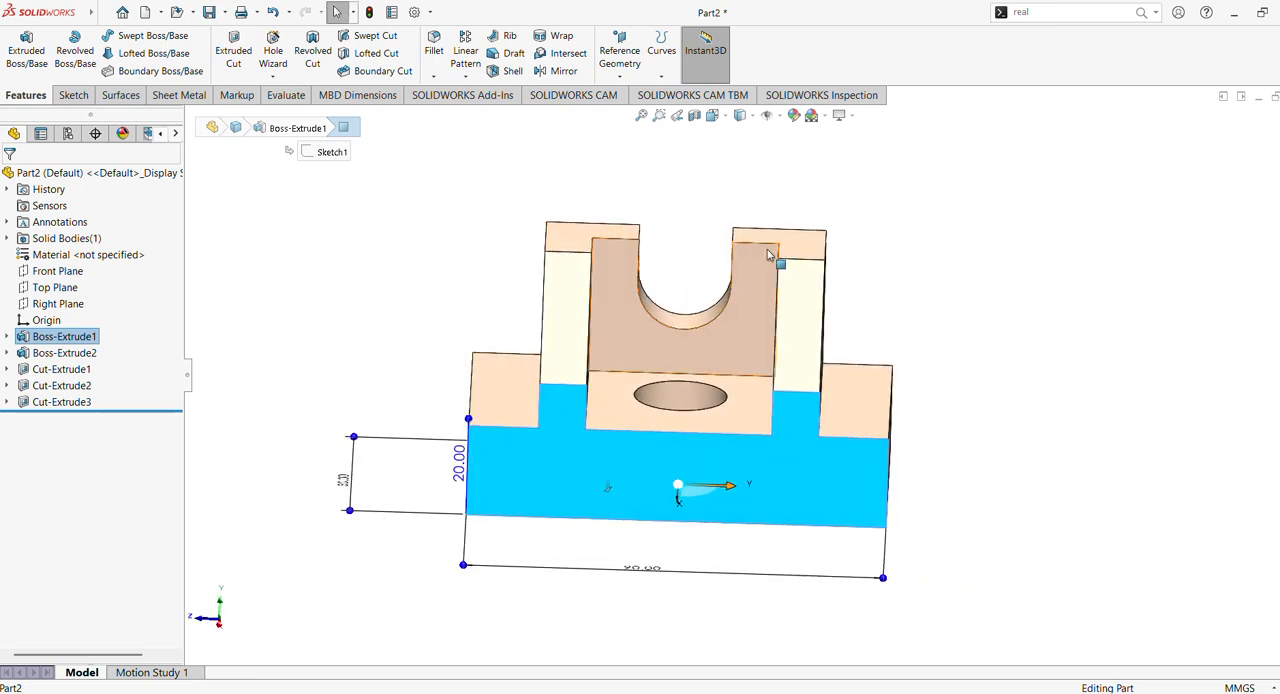
left_click(793, 115)
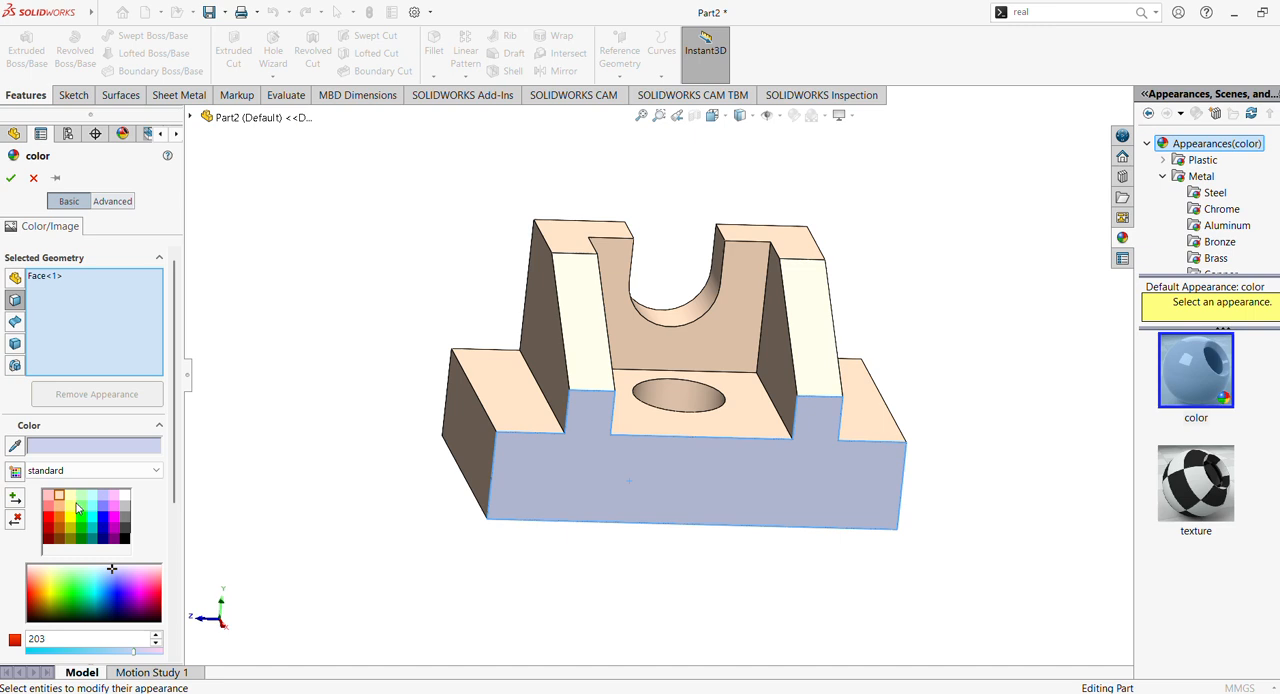
left_click(81, 507)
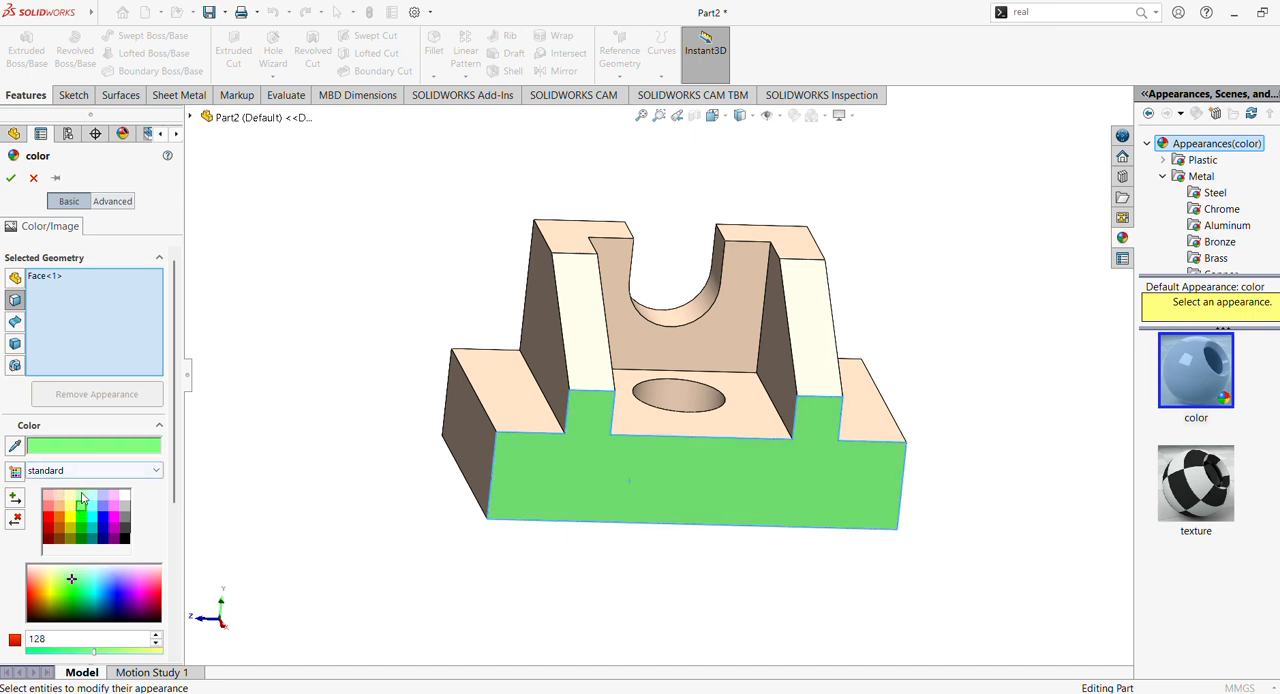
left_click(81, 496)
left_click(10, 177)
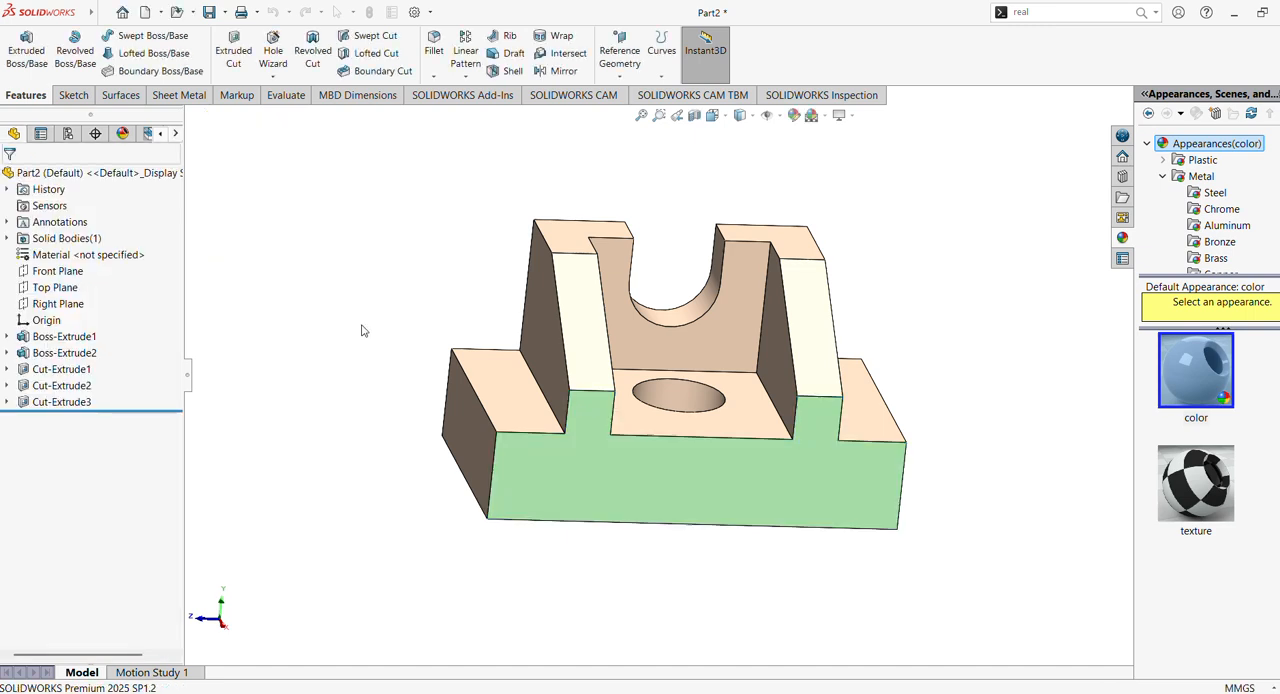
- Colour the through hole's wall and the round-bottomed slot's three inner faces violet-blue from the standard palette
middle_click_drag(363, 329, 700, 380)
left_click(712, 378)
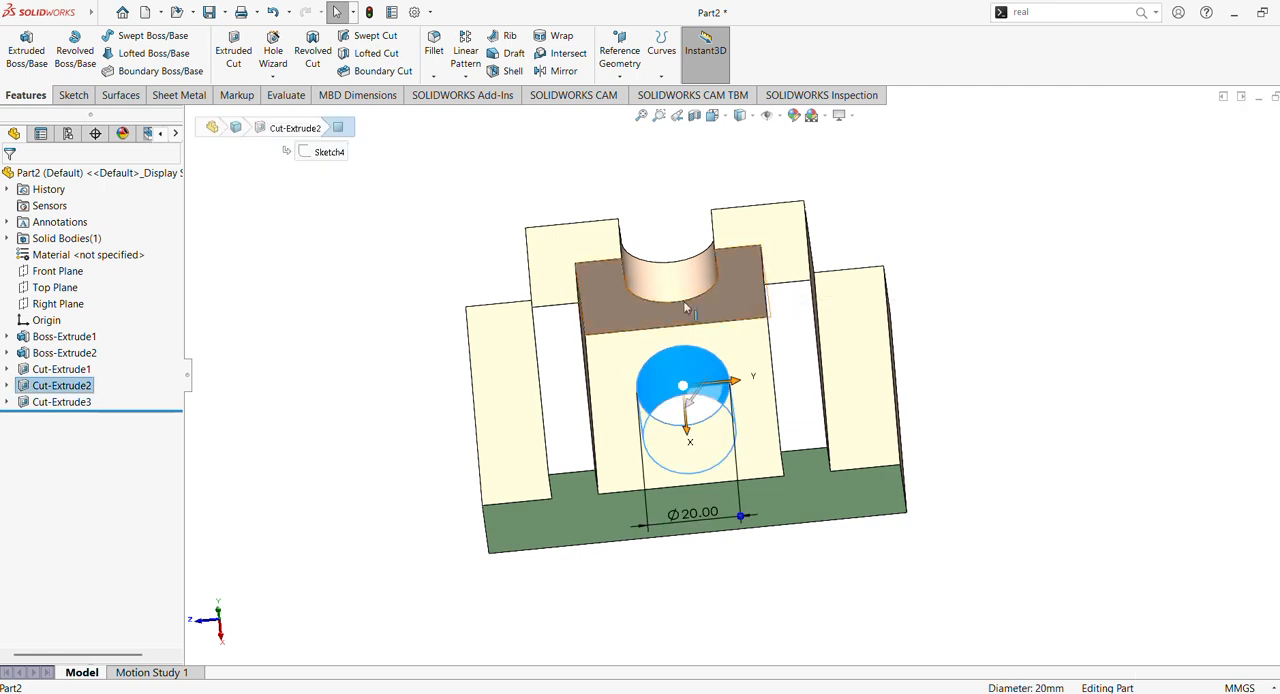
left_click(668, 272, "ctrl")
middle_click_drag(668, 272, 553, 323)
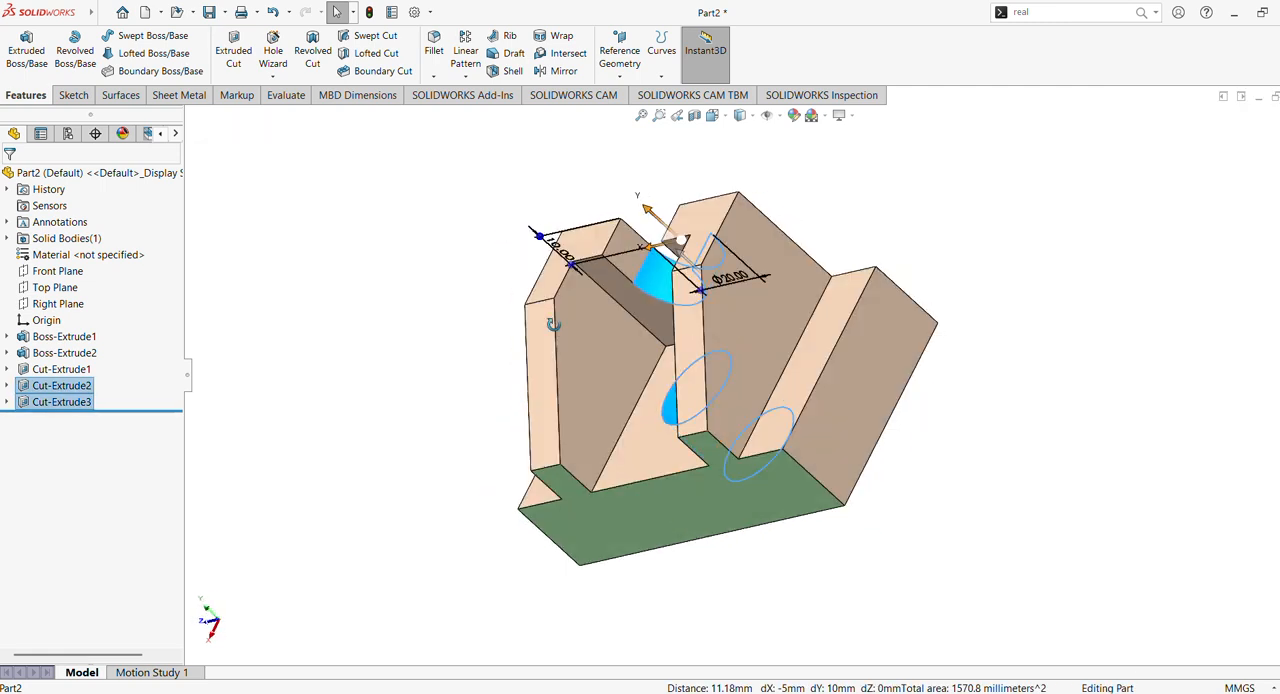
left_click(630, 259)
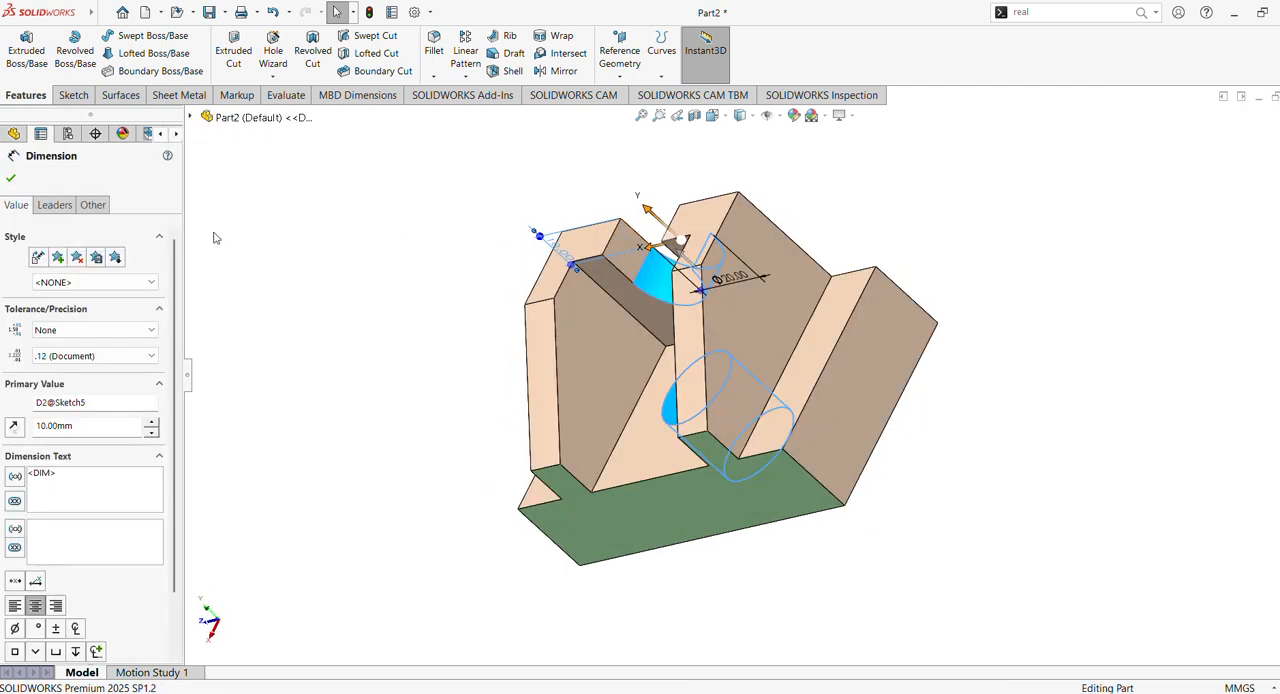
left_click(216, 238)
middle_click_drag(496, 313, 718, 250)
left_click(621, 251)
left_click(697, 415, "ctrl")
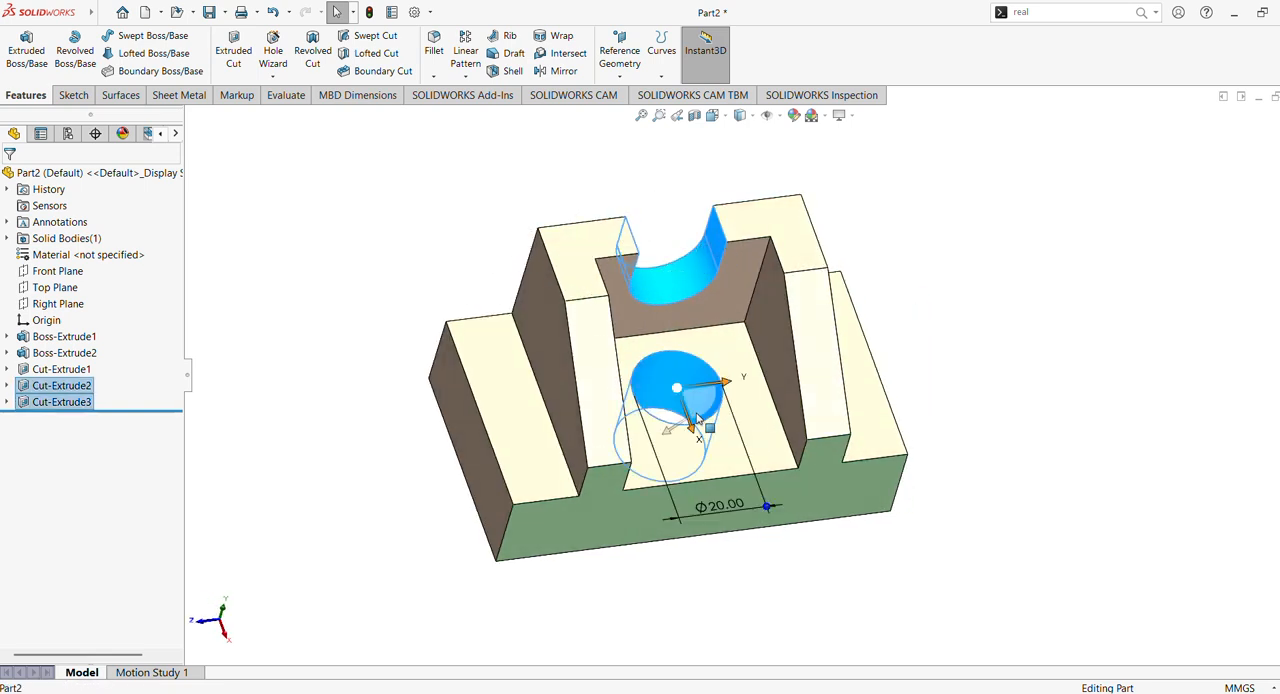
left_click(794, 115)
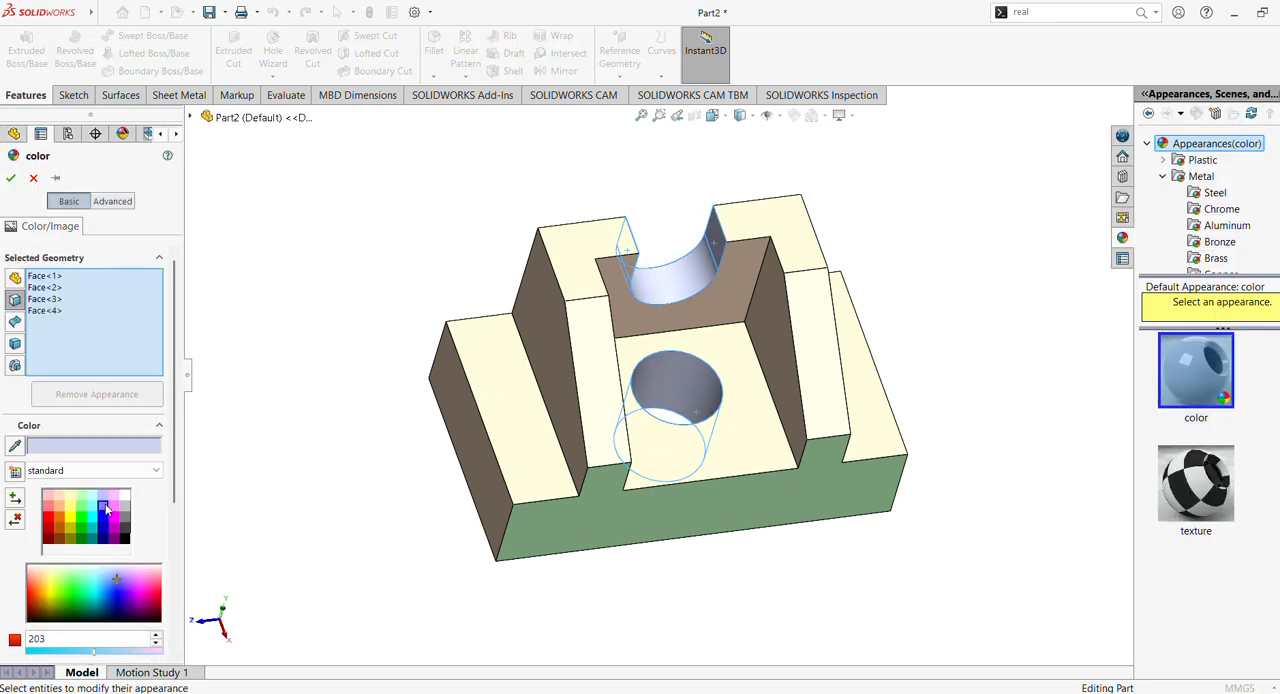
left_click(105, 508)
left_click(10, 179)
- Colour the two sloped faces and the two top faces of the boss pink-magenta from the standard palette
middle_click_drag(880, 540, 811, 517)
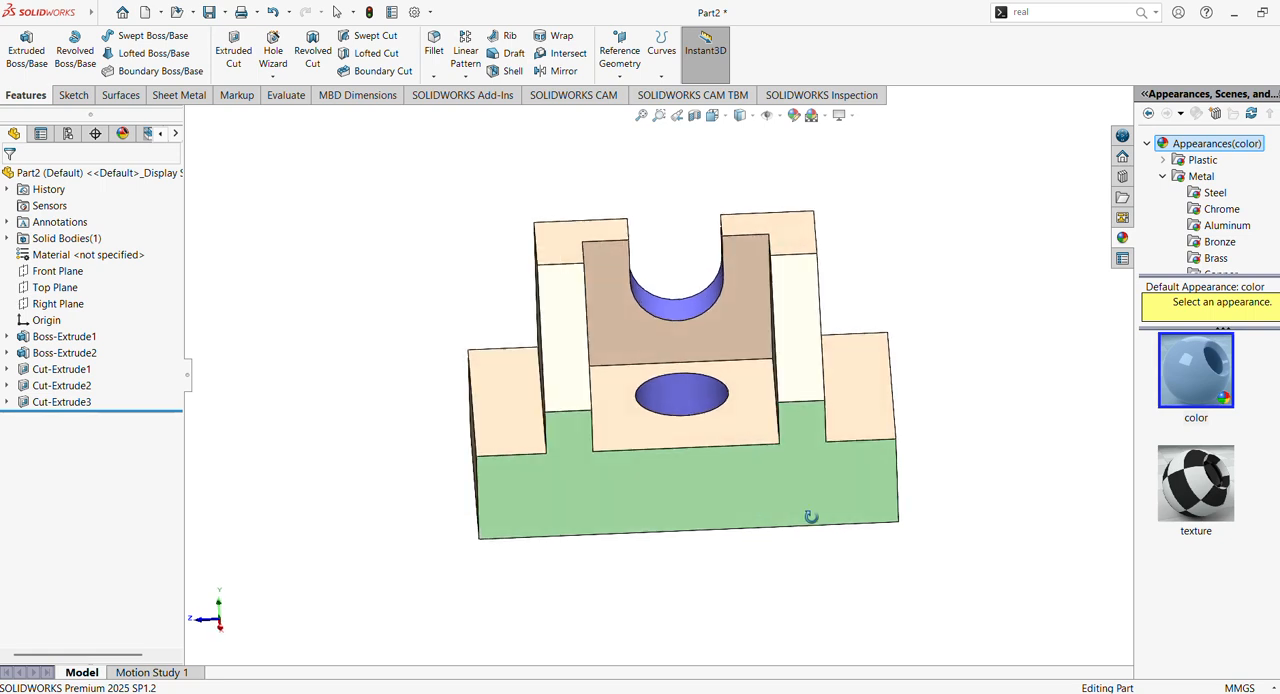
left_click(577, 360)
left_click_drag(812, 350, 806, 358, "ctrl")
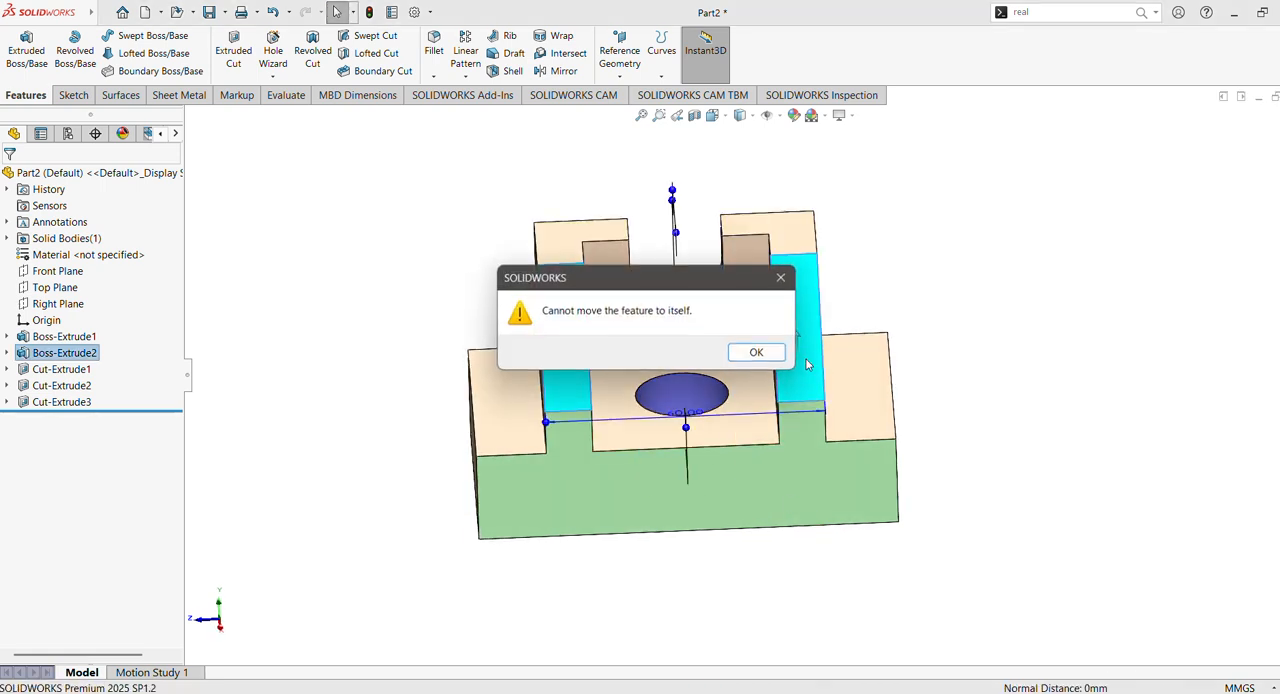
left_click(785, 281)
middle_click_drag(757, 299, 767, 363)
left_click(789, 250, "ctrl")
left_click(540, 256, "ctrl")
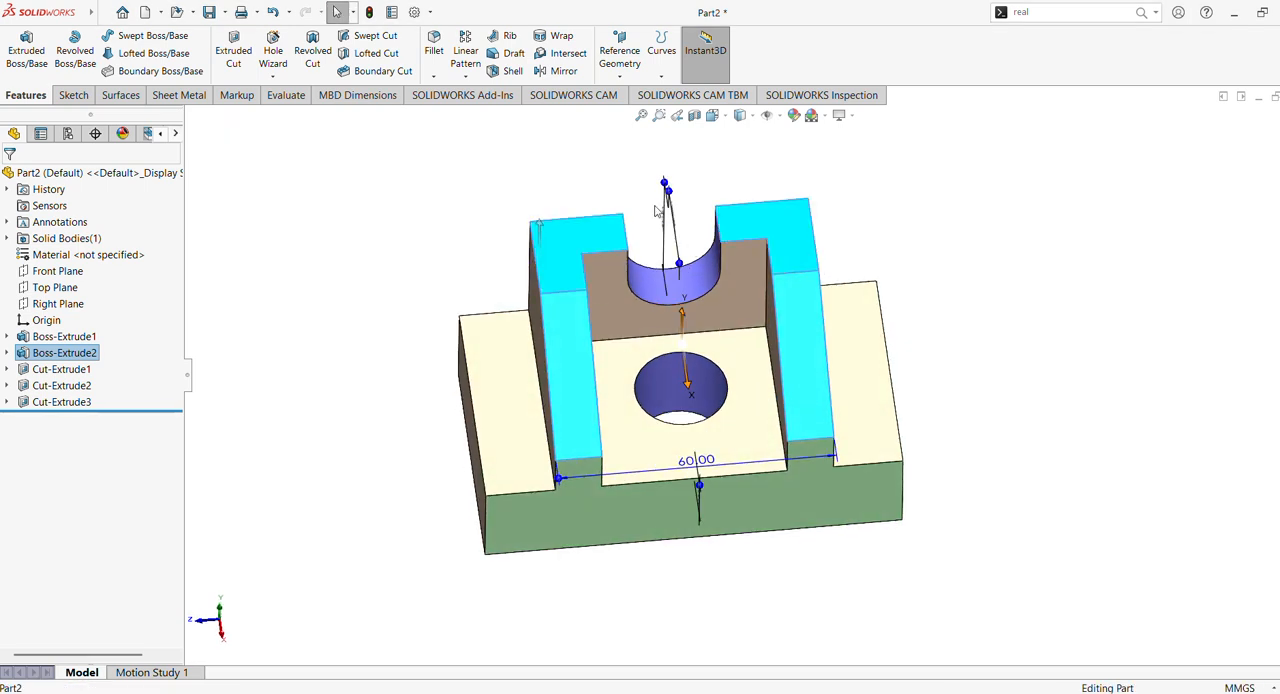
left_click(796, 116)
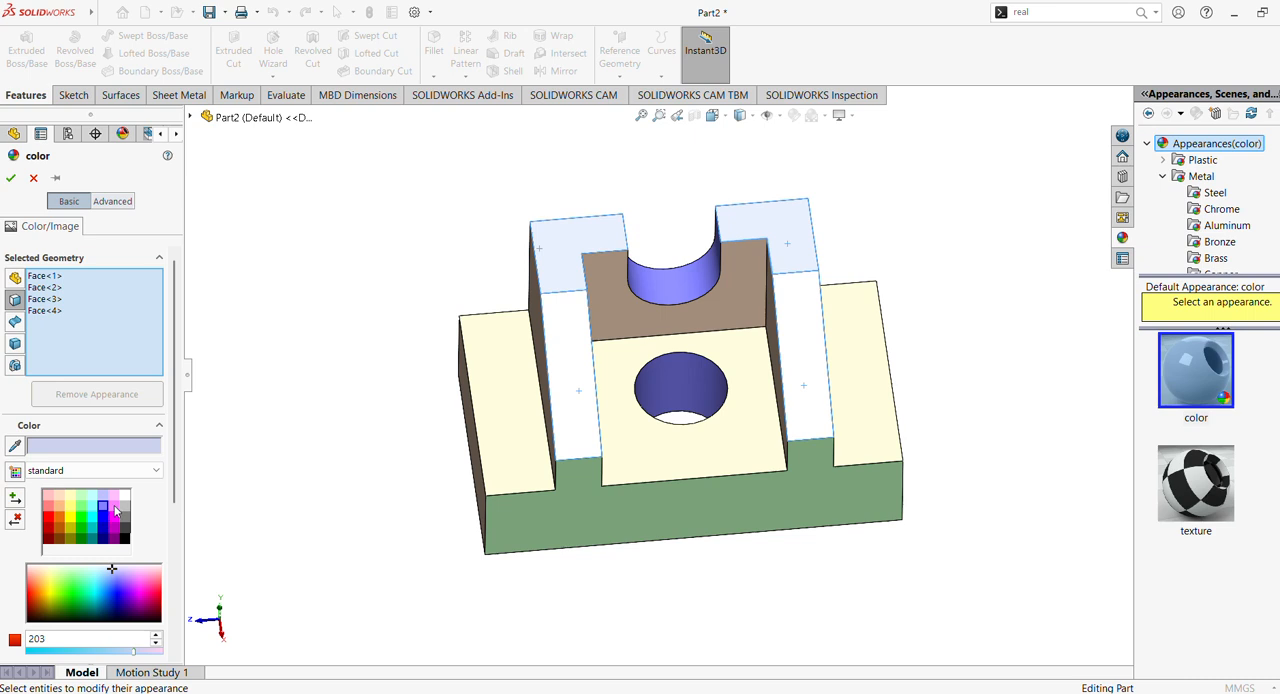
left_click(114, 507)
left_click(11, 178)
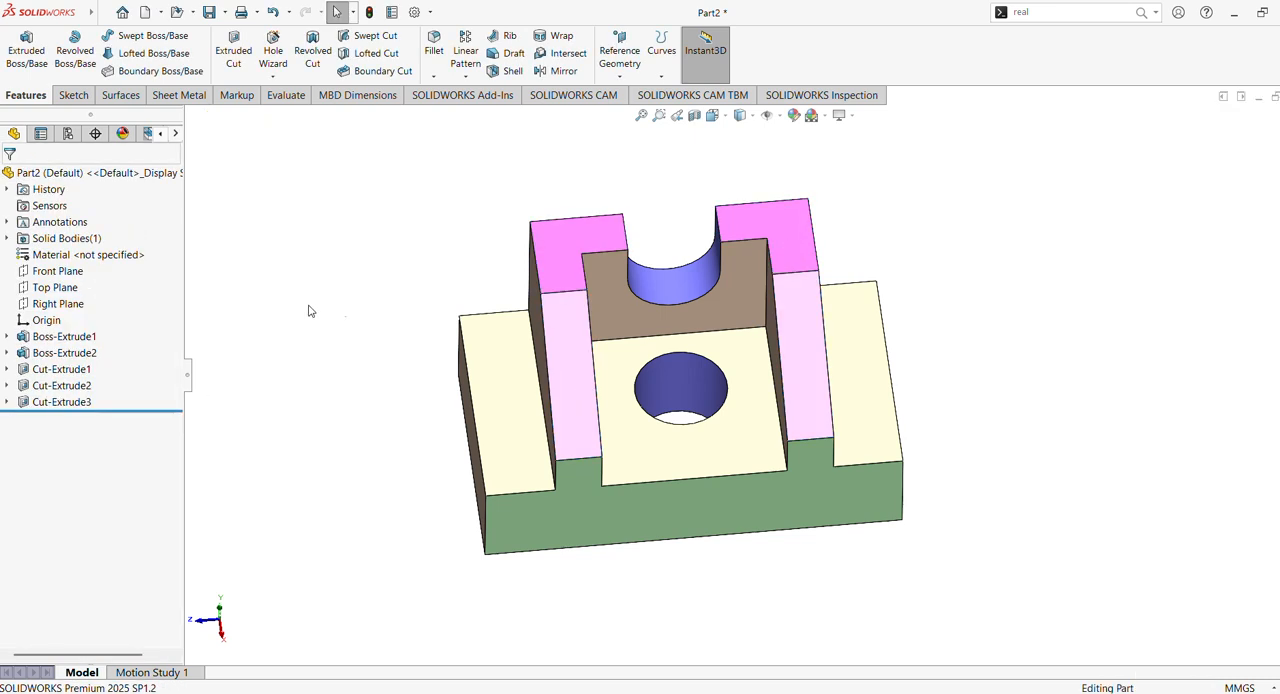
middle_click_drag(309, 309, 377, 188)
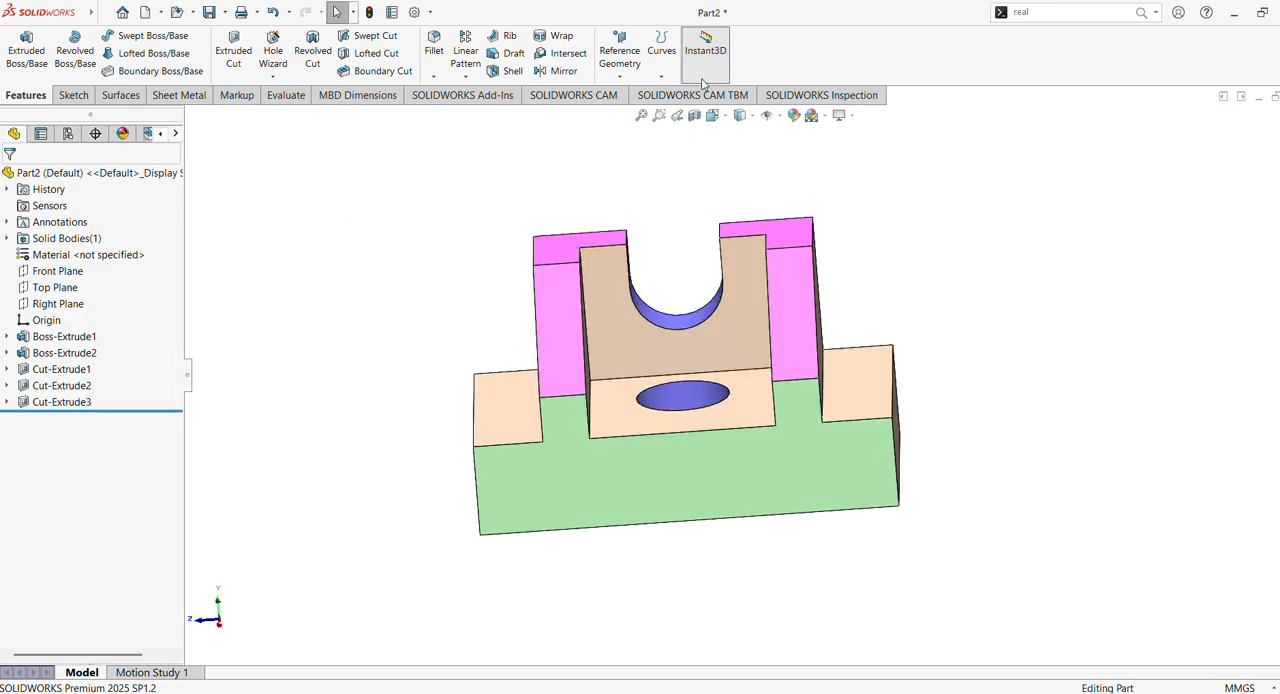
left_click(717, 117)
left_click(591, 470)
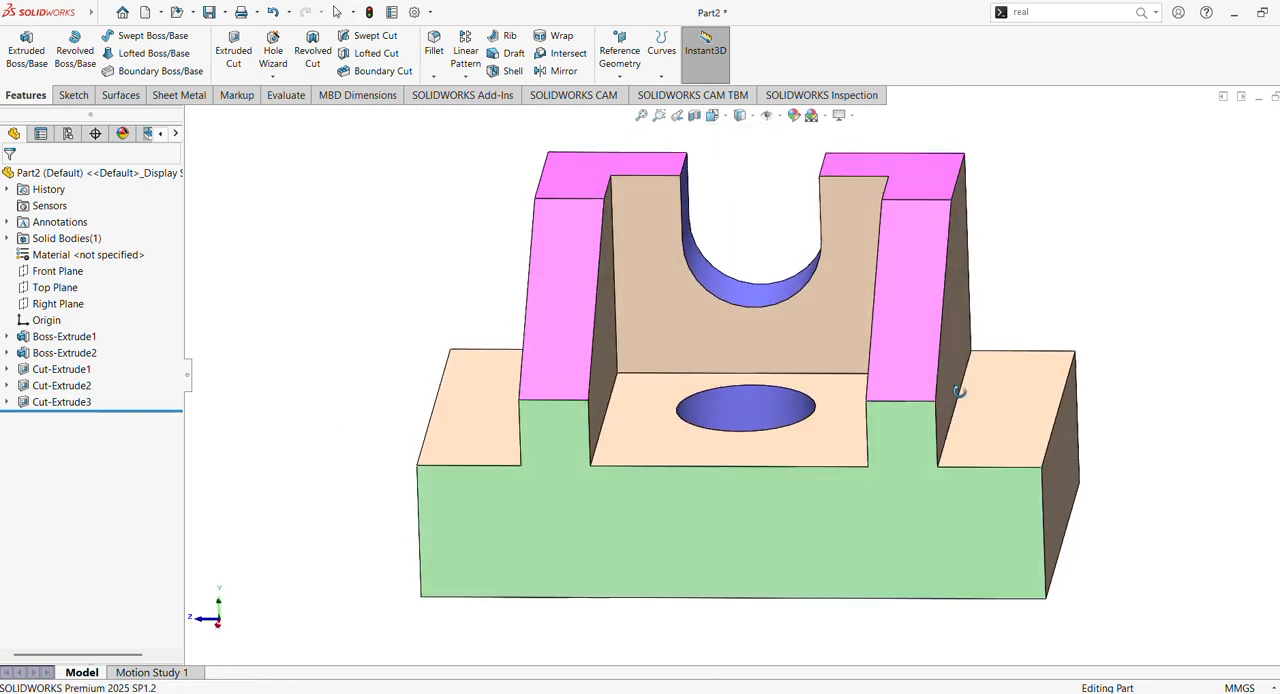
scroll(966, 408, "up", 2)
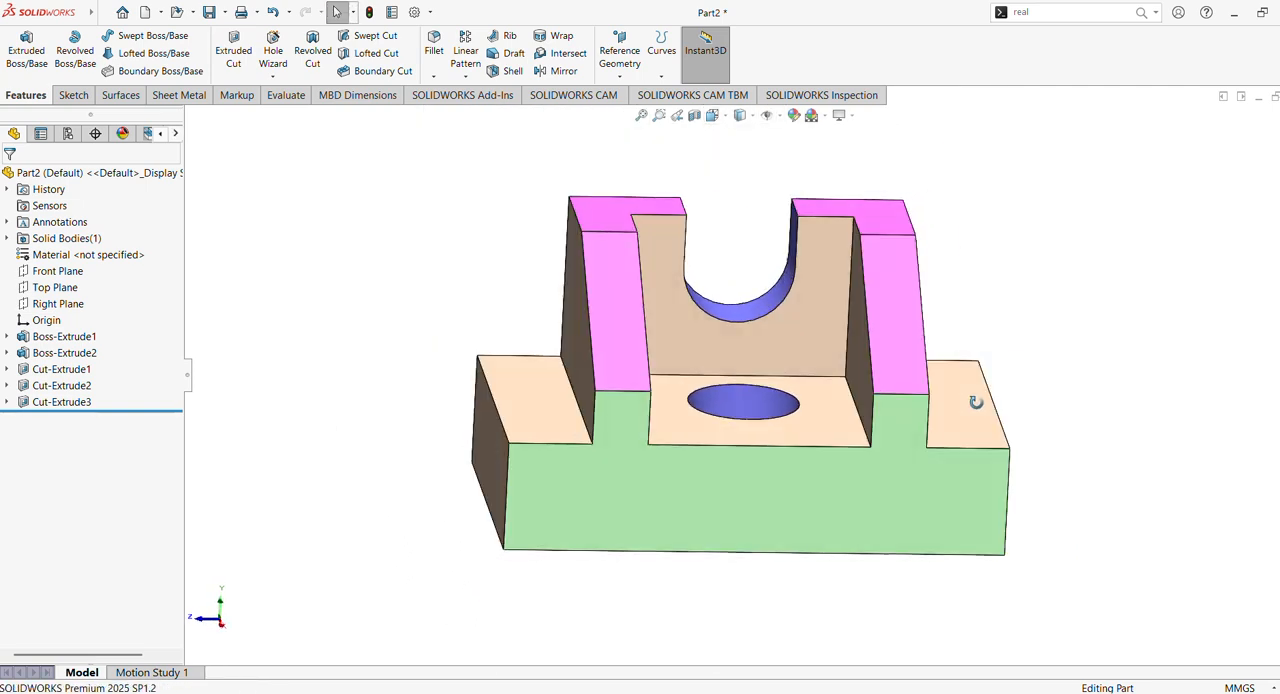